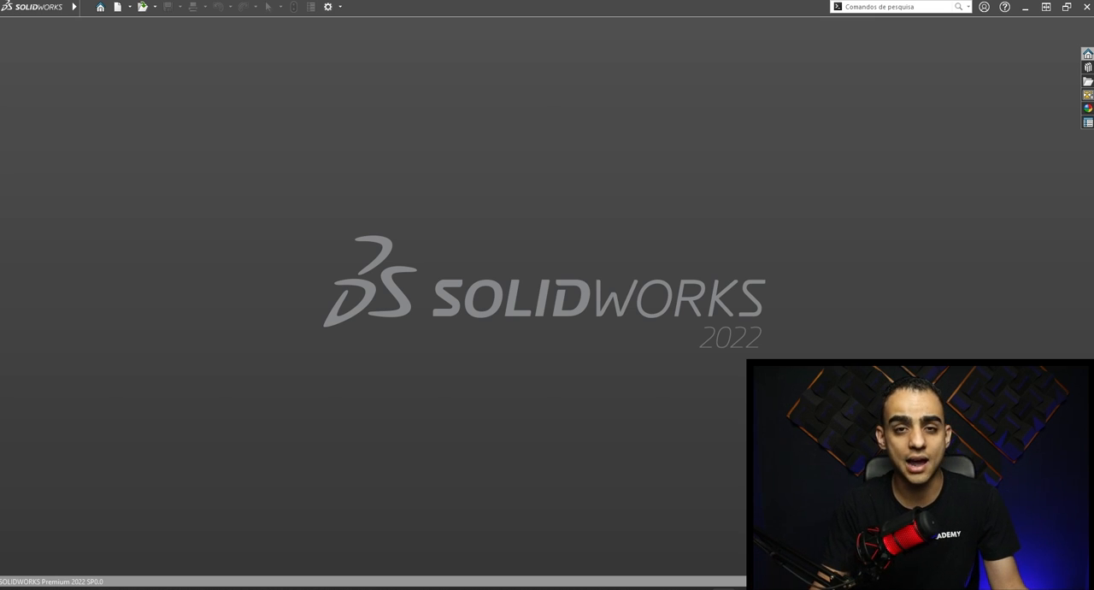
- Open the recent hinge part Dobradiça Plana Externa Tasco 180º COD 91413, dismiss feature recognition, and examine the model from different angles
click(100, 7)
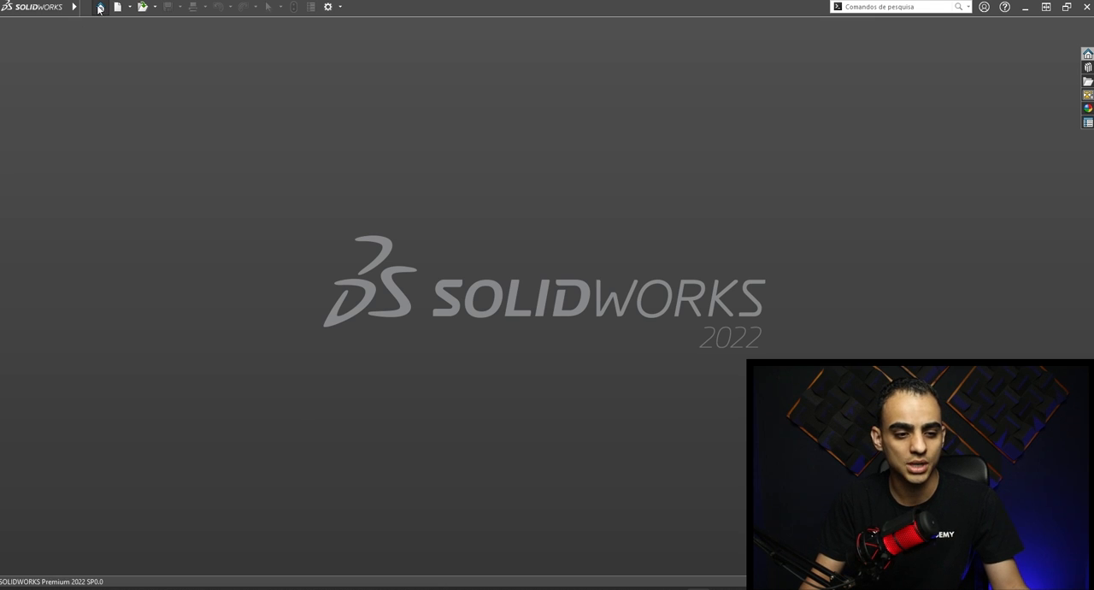
click(698, 254)
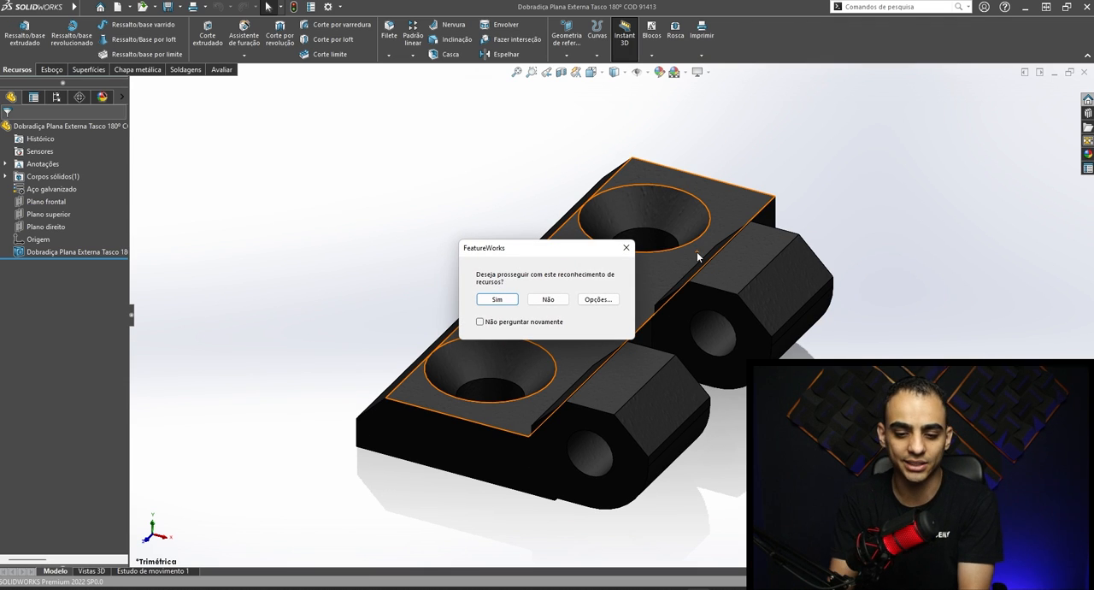
click(626, 248)
middle_drag(660, 414, 803, 329)
scroll(661, 359, down, 5)
middle_drag(638, 350, 633, 321)
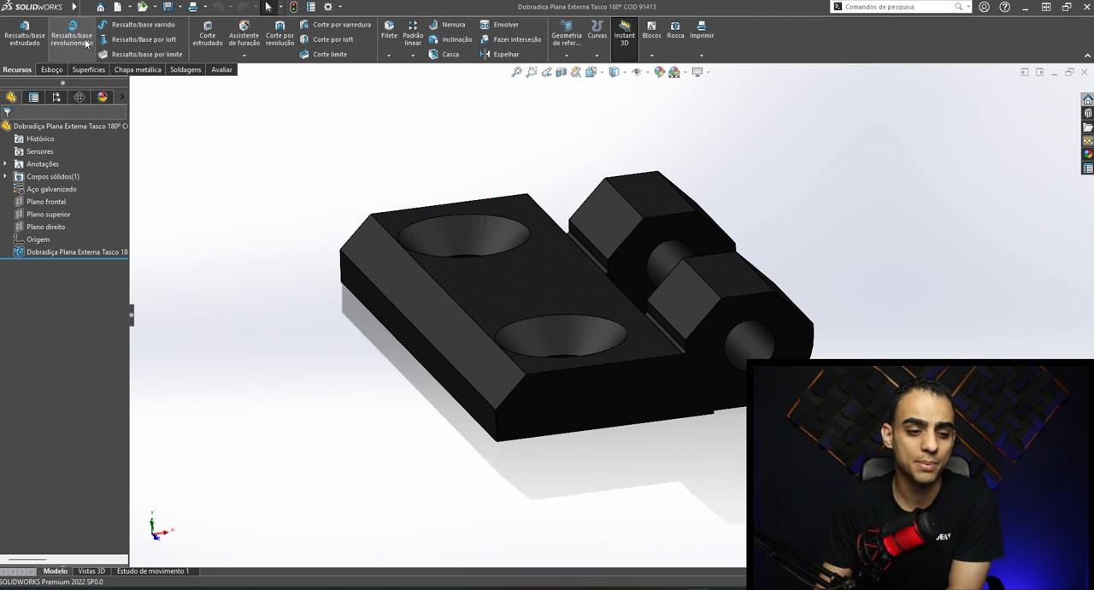
- Open the recent assembly Montagem Geral do Reservatório 2000 Litros and examine the tank, lid and pipe connections from several sides
click(100, 8)
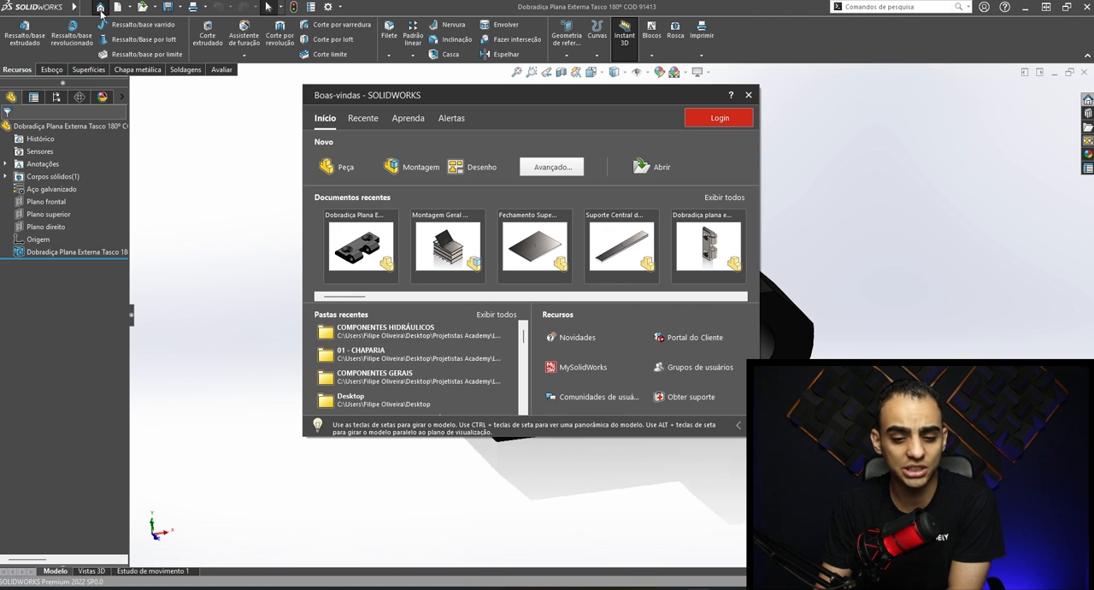
click(453, 243)
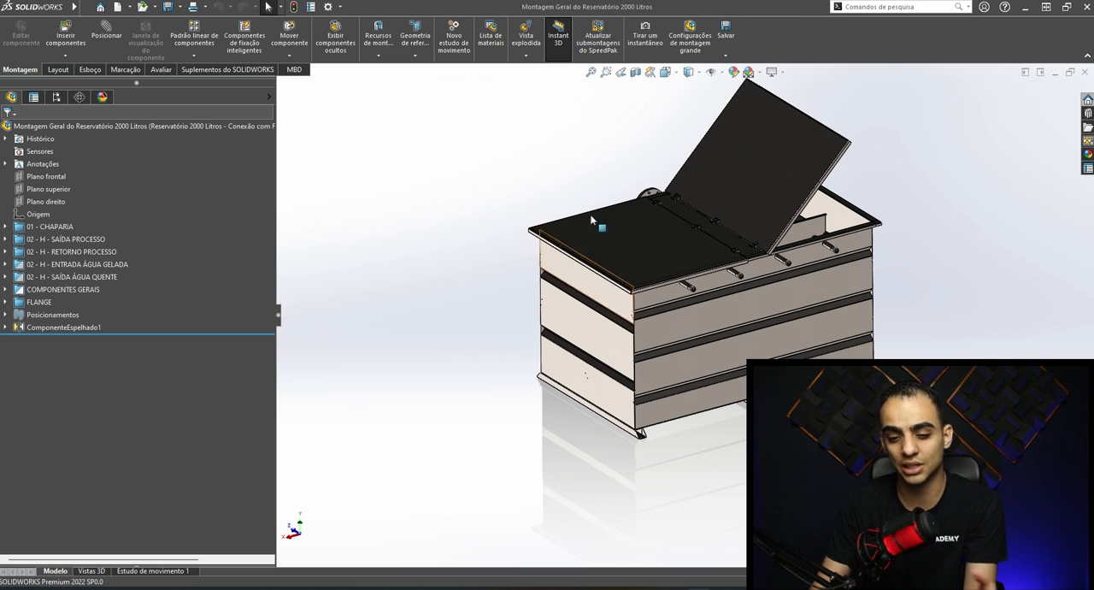
scroll(884, 269, down, 2)
middle_drag(861, 251, 762, 221)
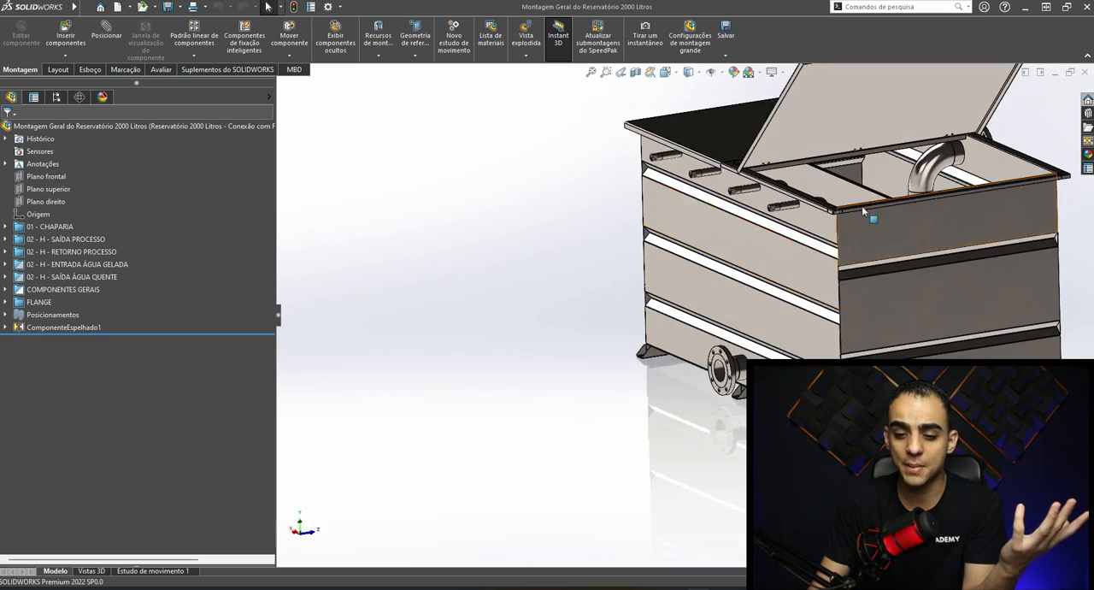
scroll(853, 218, up, 2)
middle_drag(880, 199, 886, 210)
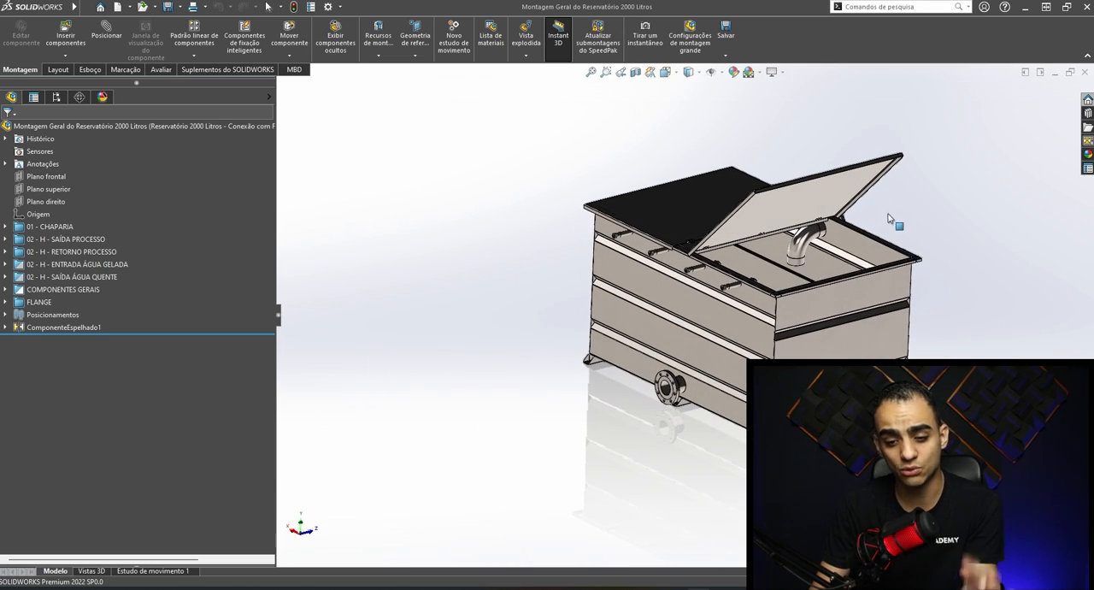
scroll(897, 248, down, 3)
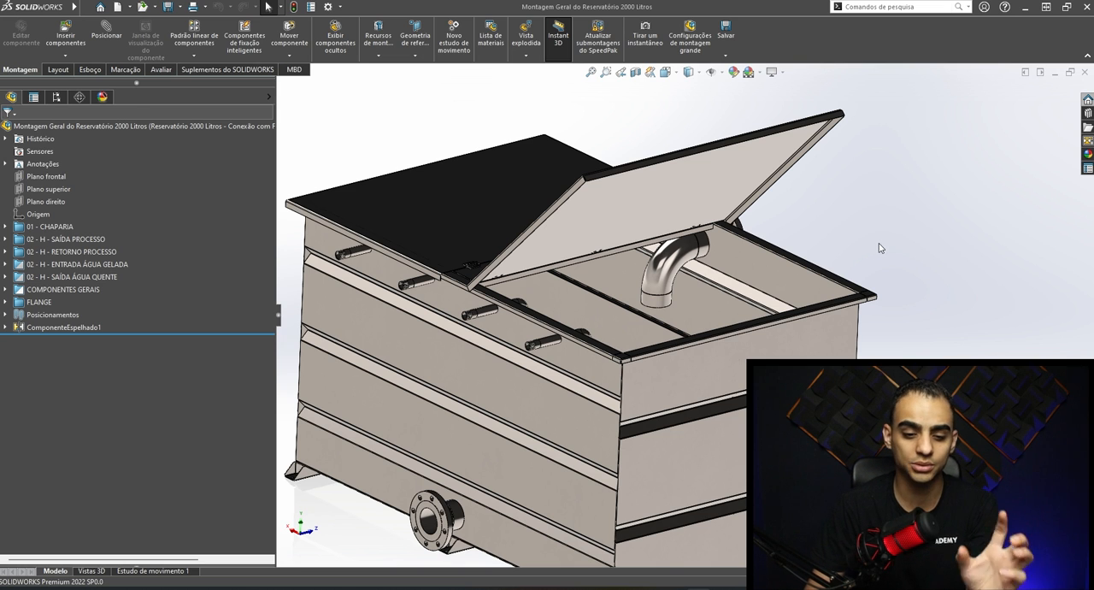
scroll(679, 329, up, 3)
middle_drag(675, 337, 646, 316)
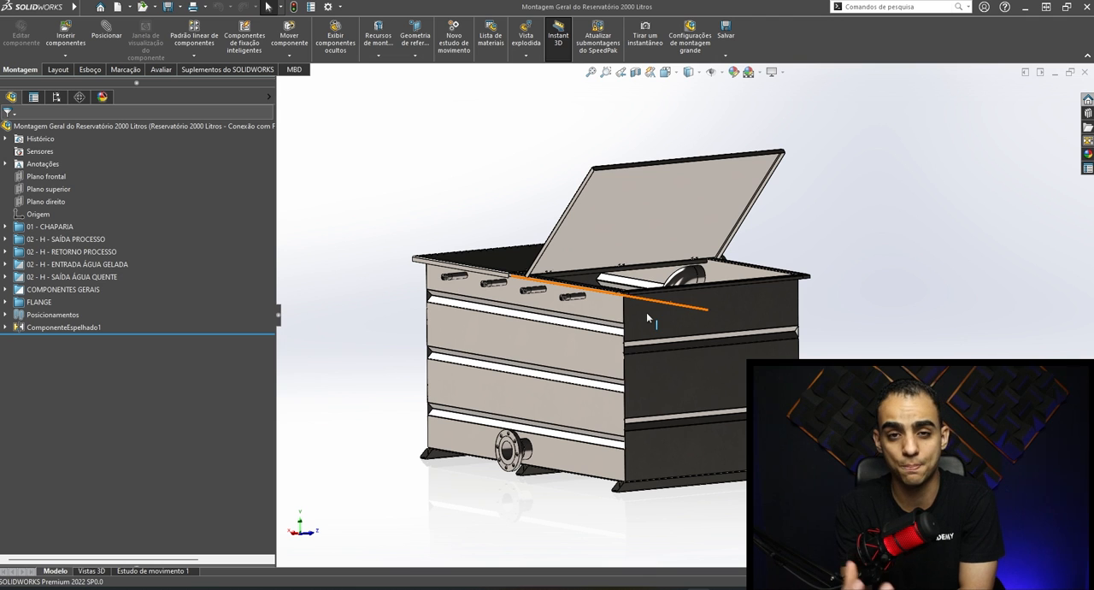
middle_drag(647, 312, 714, 339)
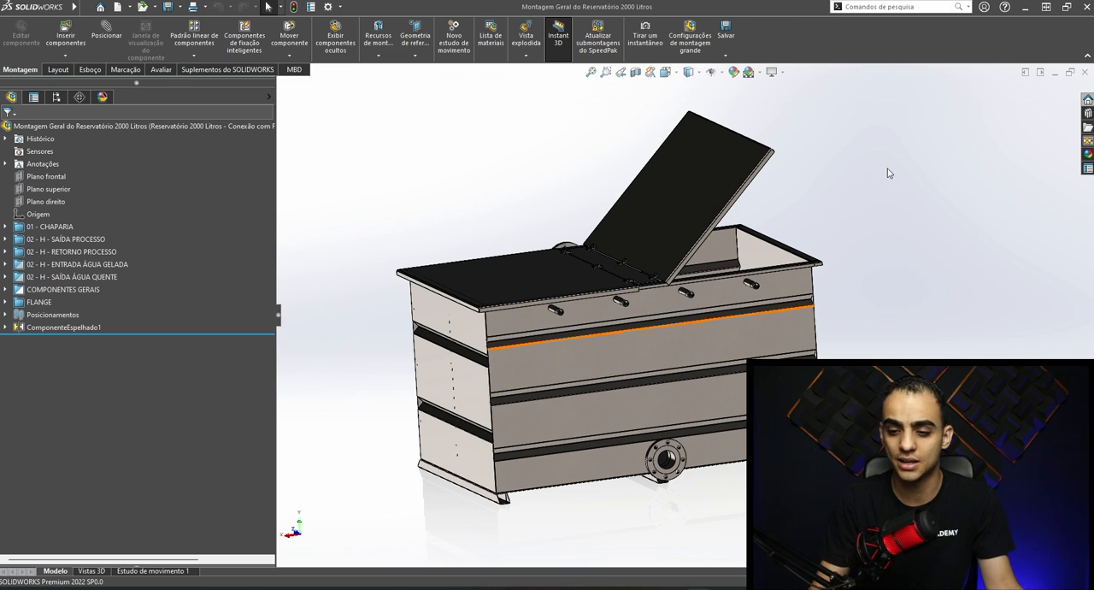
- Close both the reservoir assembly and the hinge part
click(1086, 75)
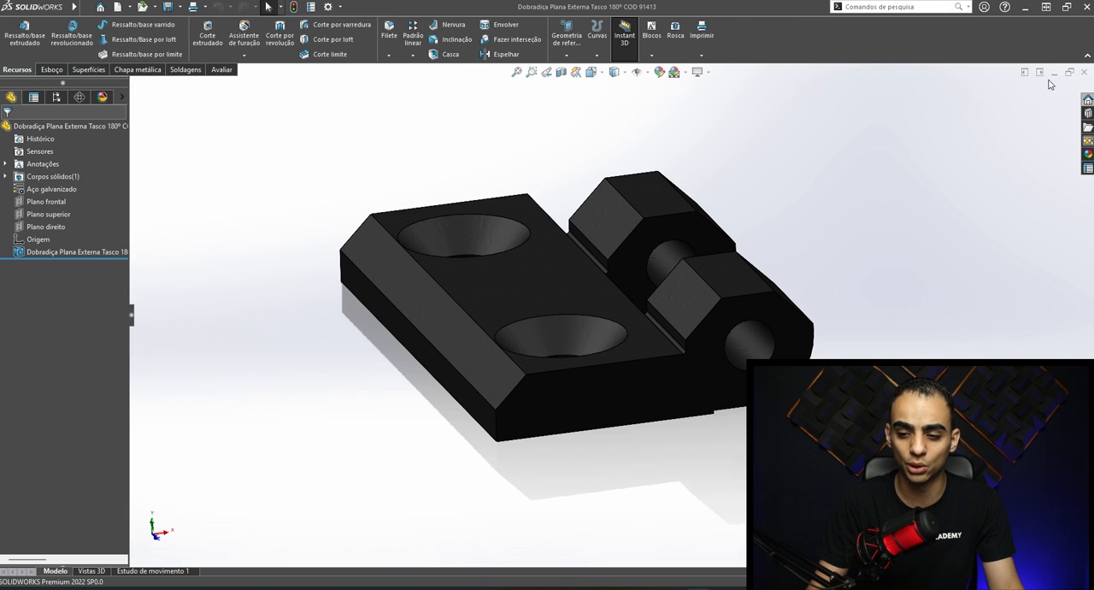
click(1085, 74)
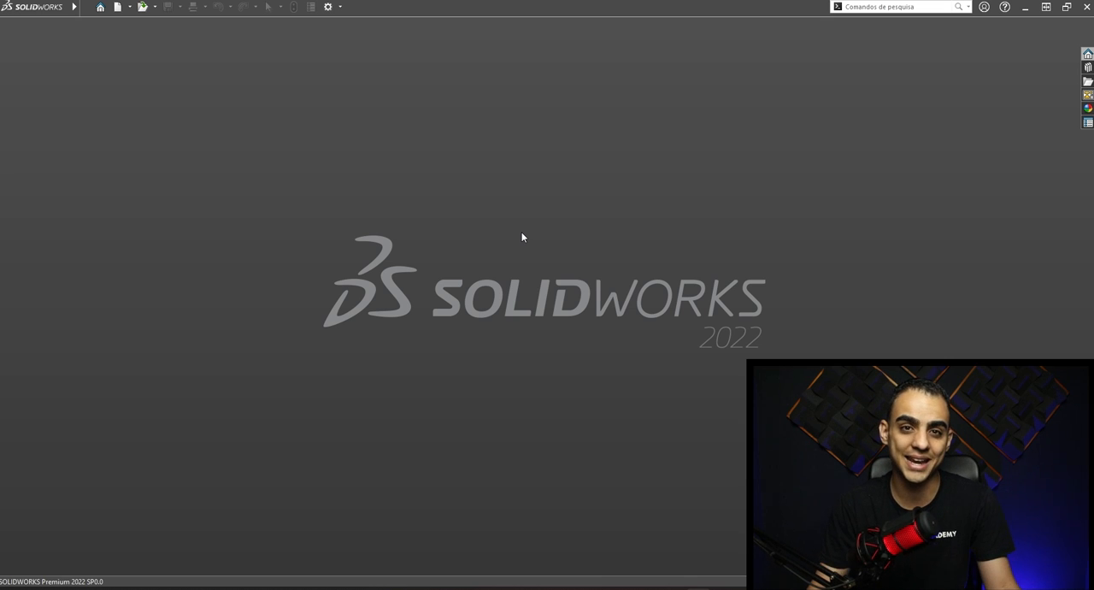
click(117, 6)
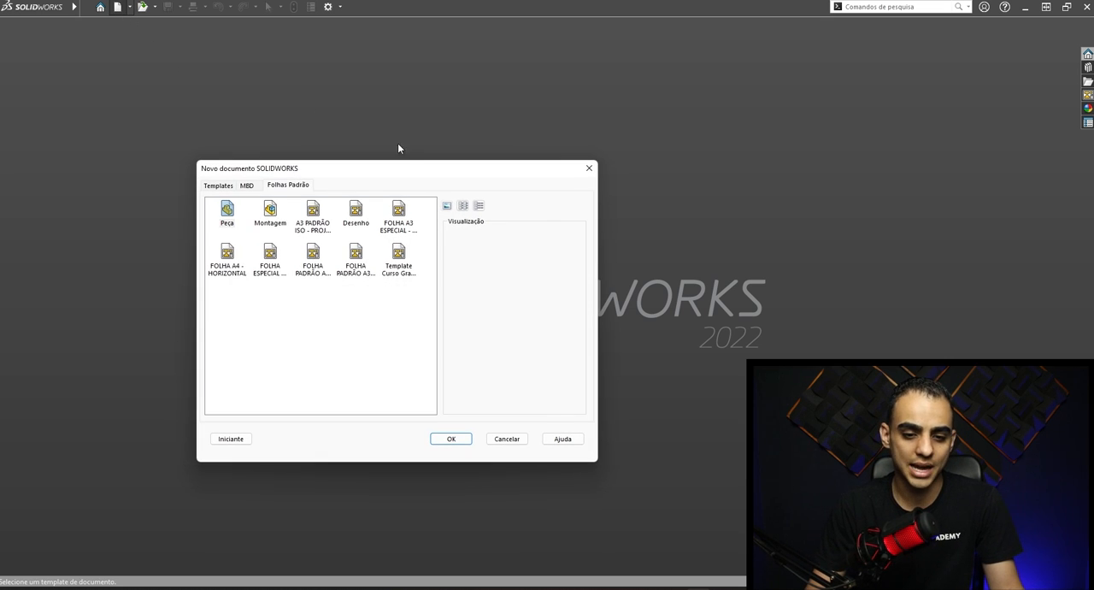
click(588, 170)
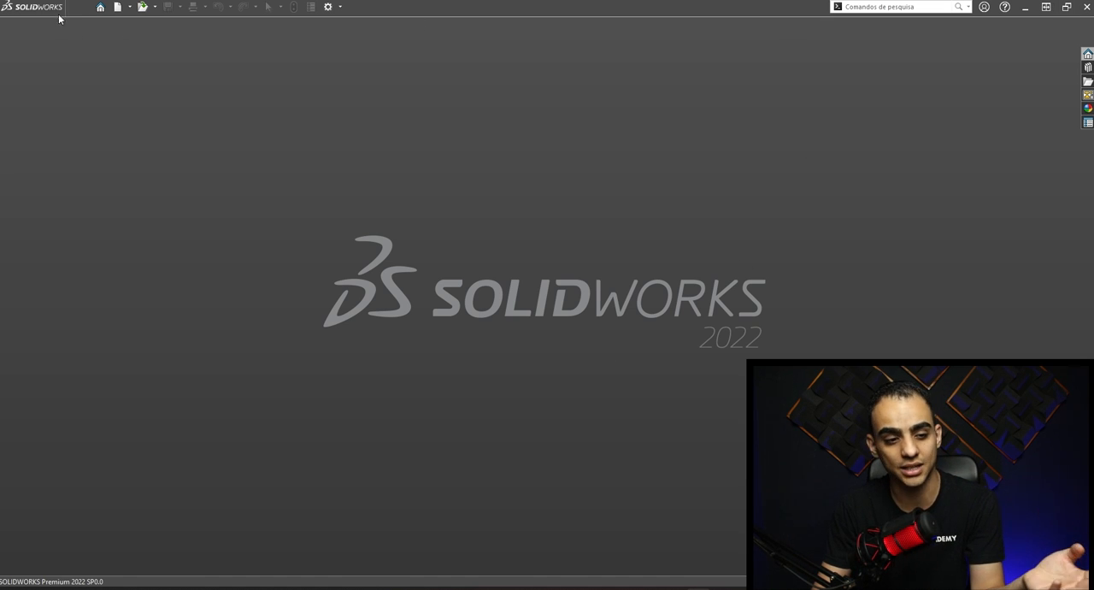
mouse_move(34, 10)
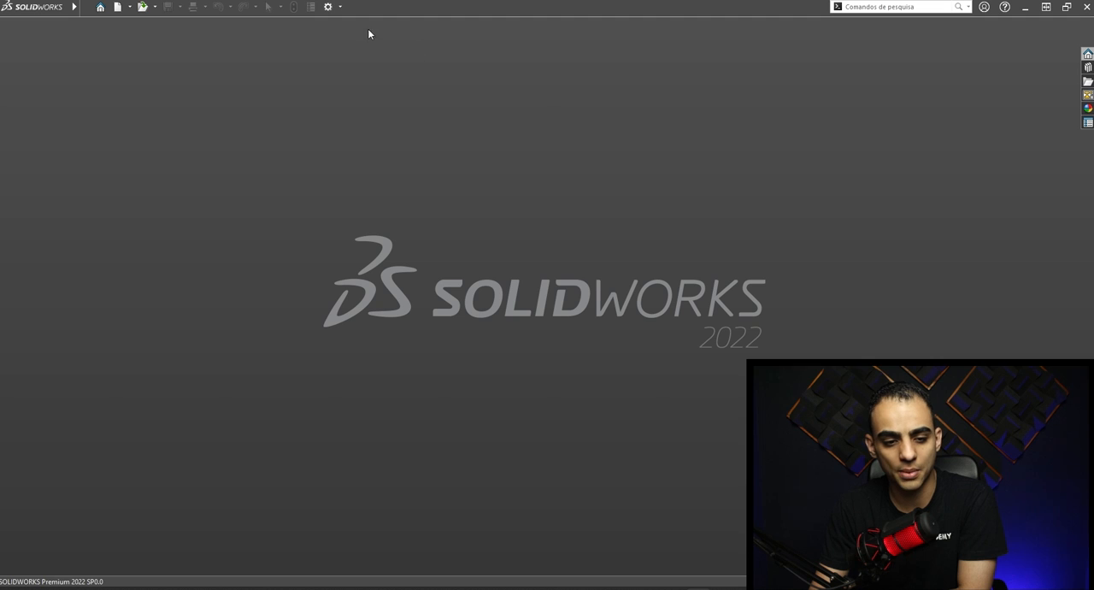
- Set the interface background (Plano de fundo) to Escuro in the system colour options and apply it
click(328, 6)
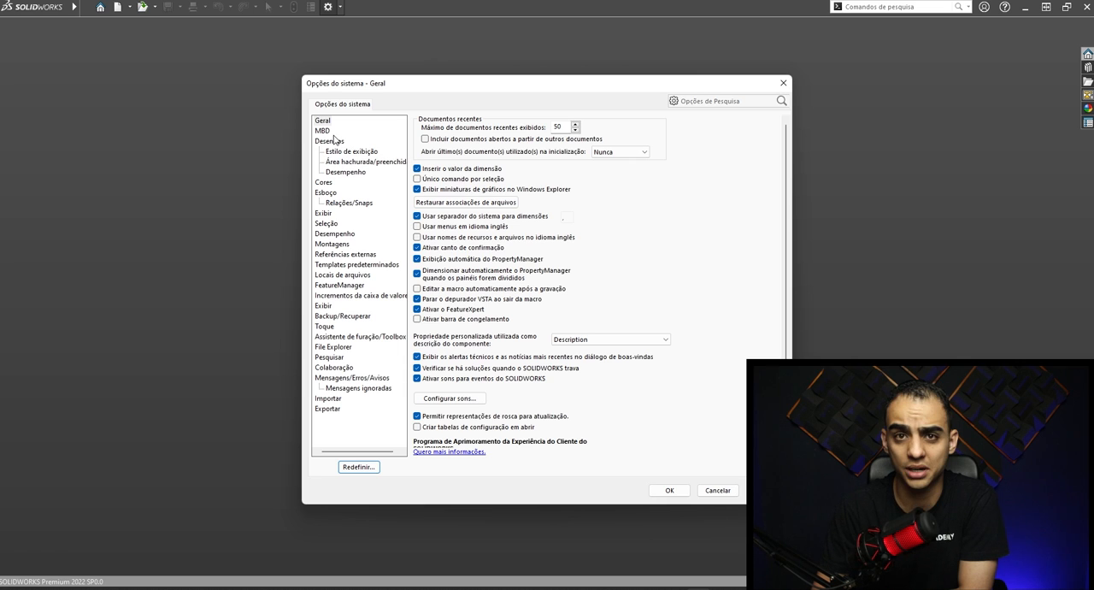
click(323, 184)
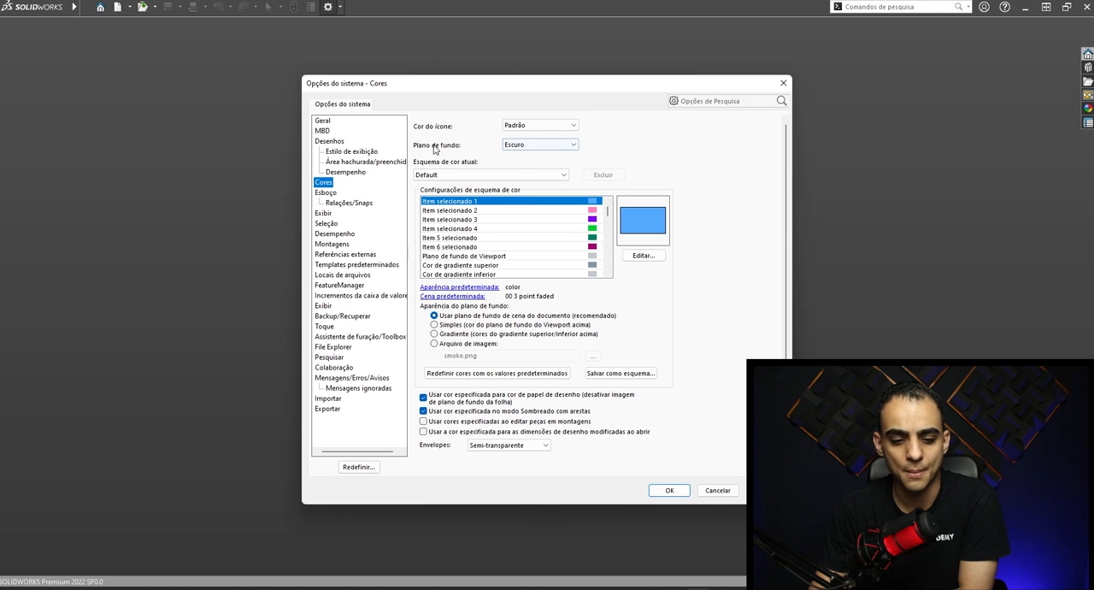
click(536, 146)
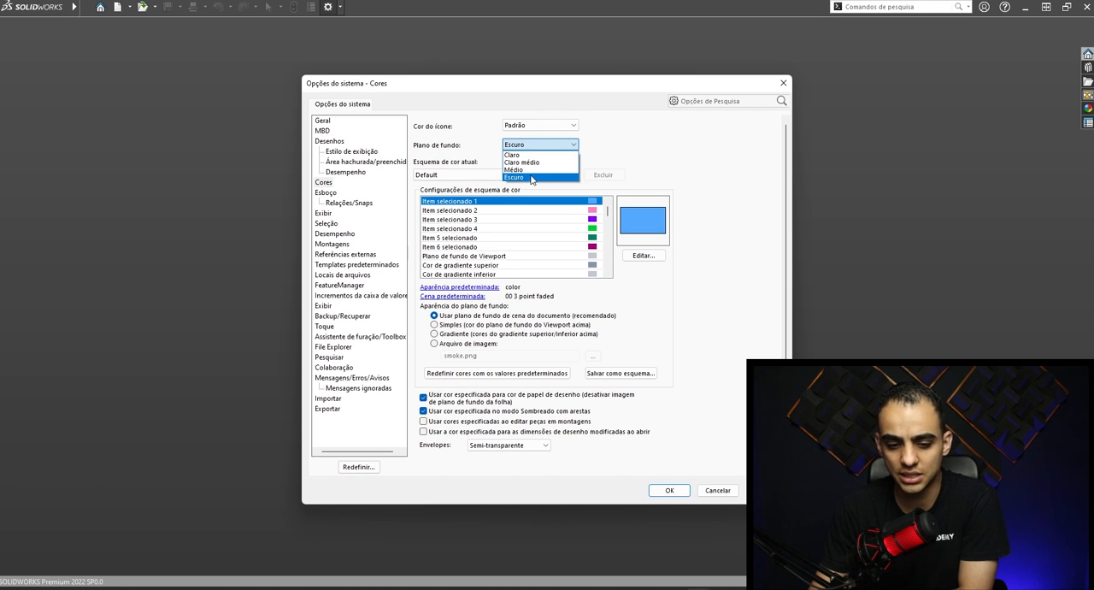
click(531, 177)
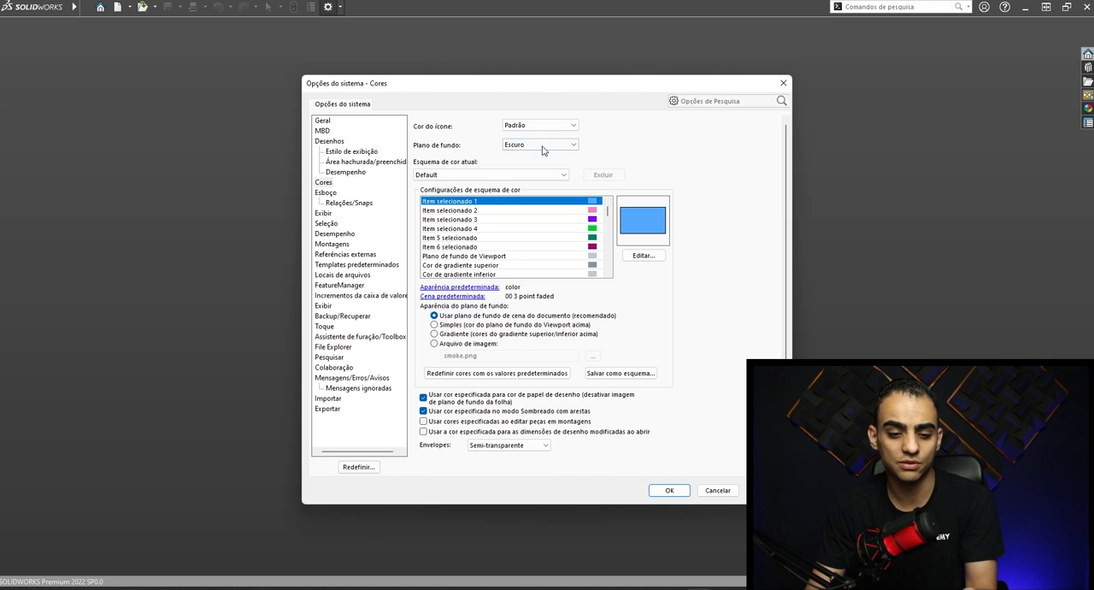
click(523, 147)
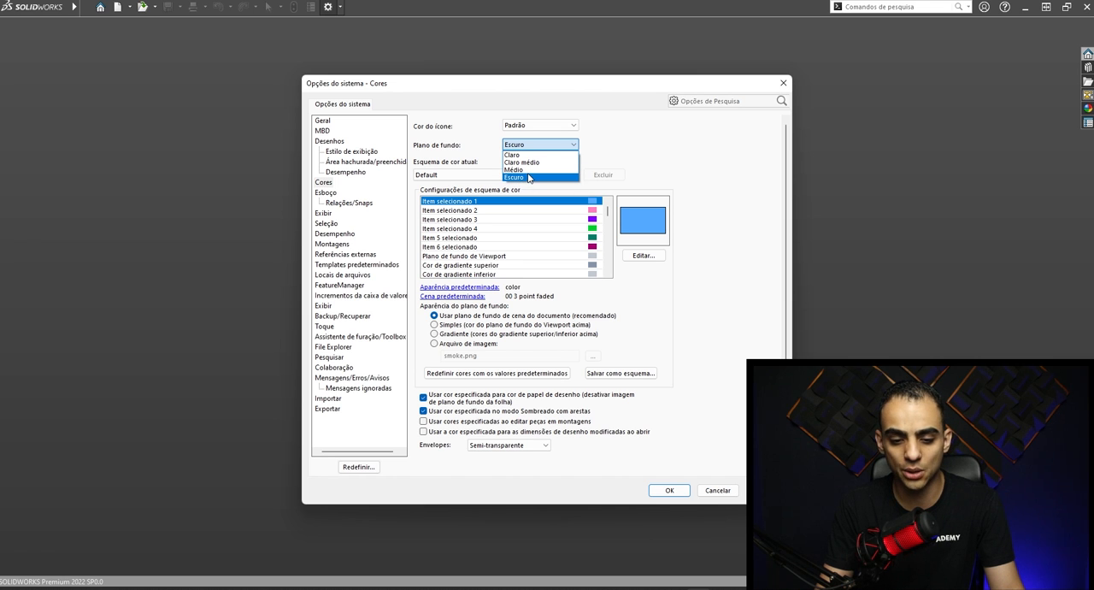
click(528, 177)
click(669, 490)
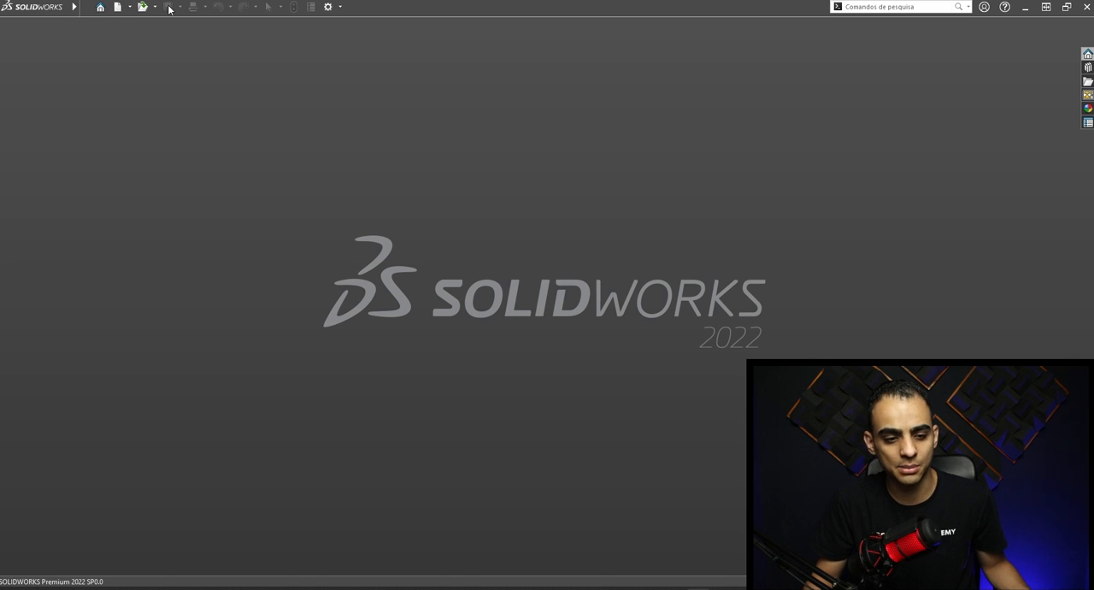
- Look over the recent documents in the welcome dialog and close it
click(100, 8)
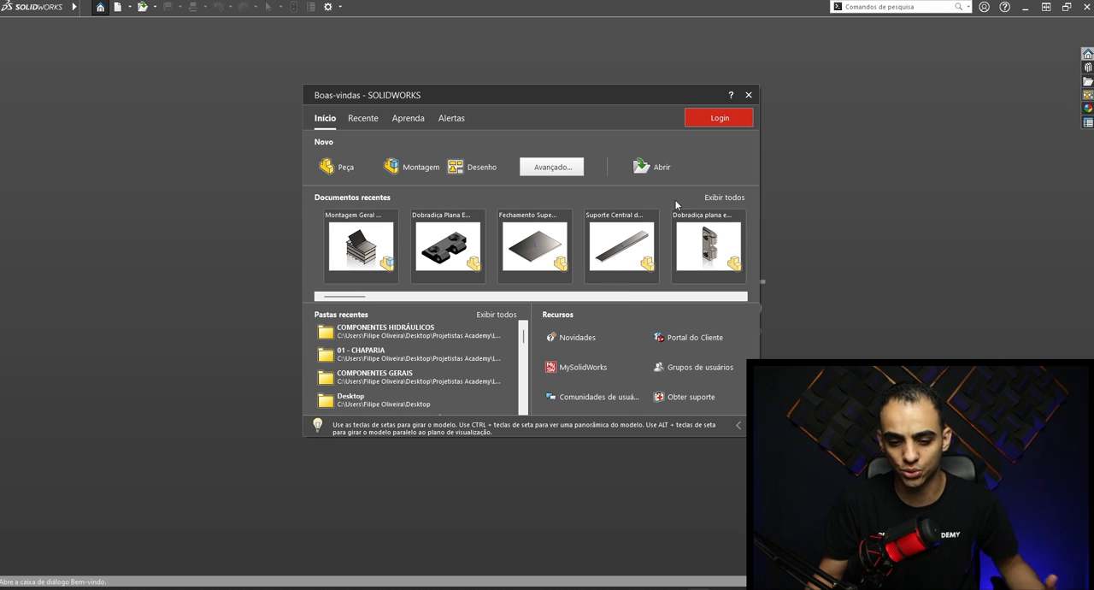
mouse_move(364, 298)
mouse_down()
mouse_move(466, 299)
mouse_move(345, 299)
mouse_up()
click(747, 95)
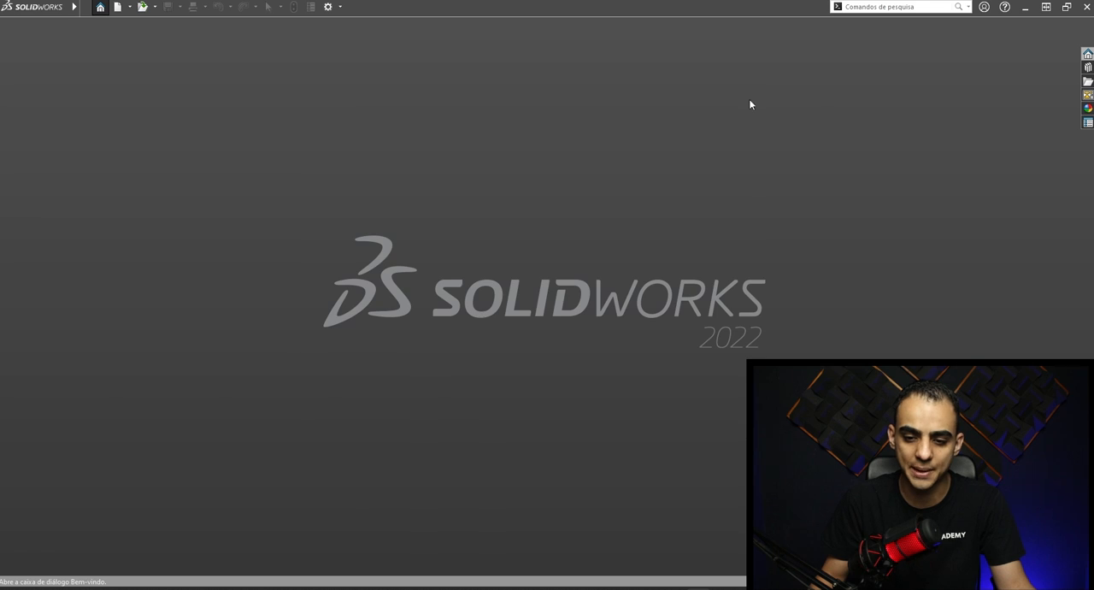
- Check the Templates set for new documents, switch the new document dialog to the Iniciante layout, and close it
click(117, 7)
click(217, 186)
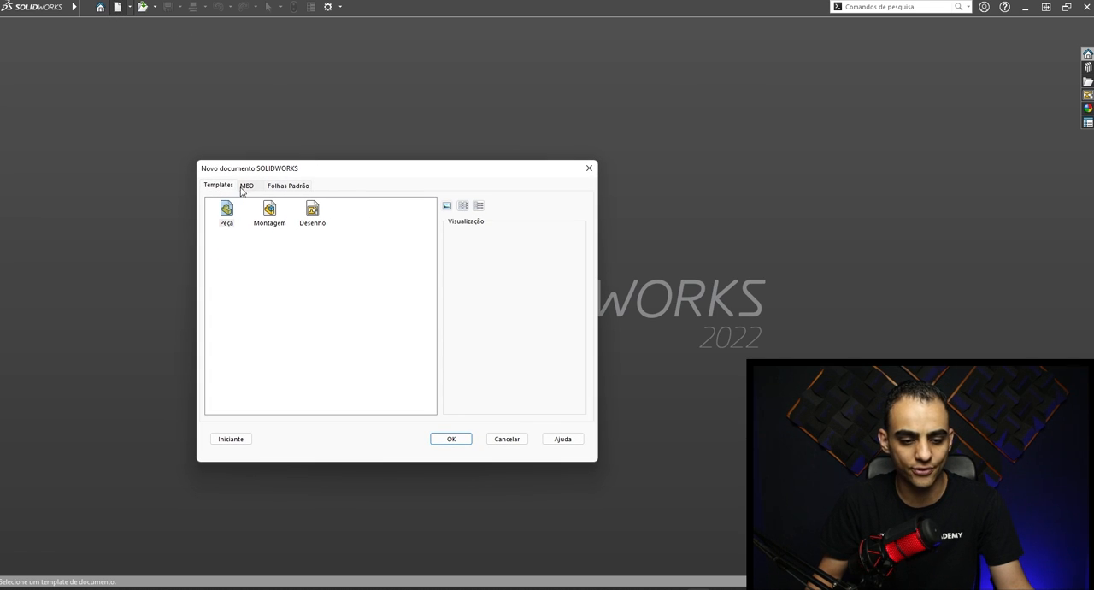
drag(324, 169, 358, 163)
click(259, 434)
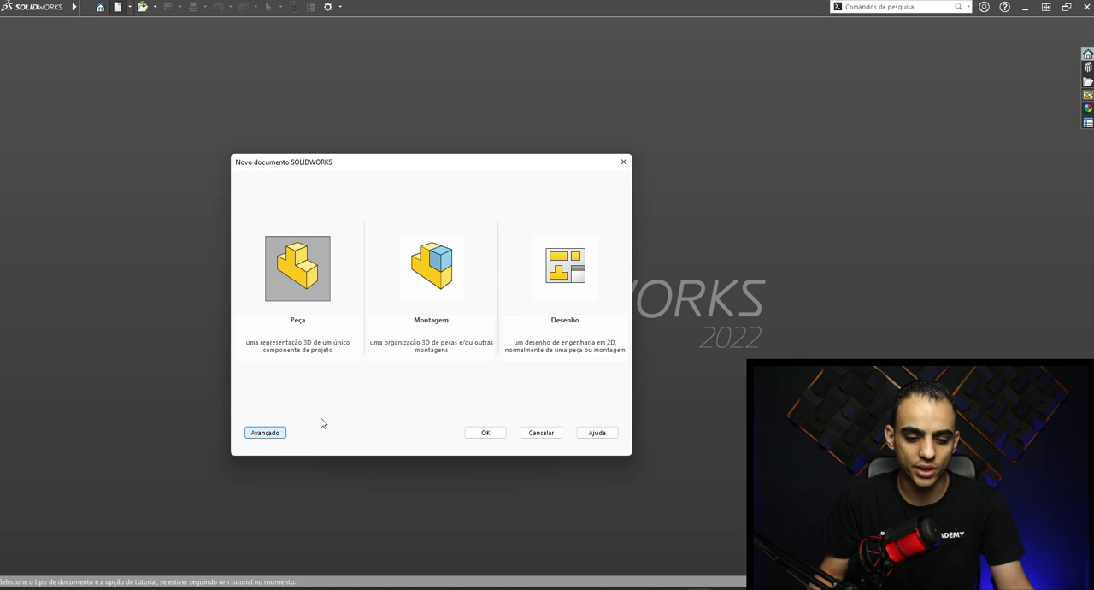
click(623, 162)
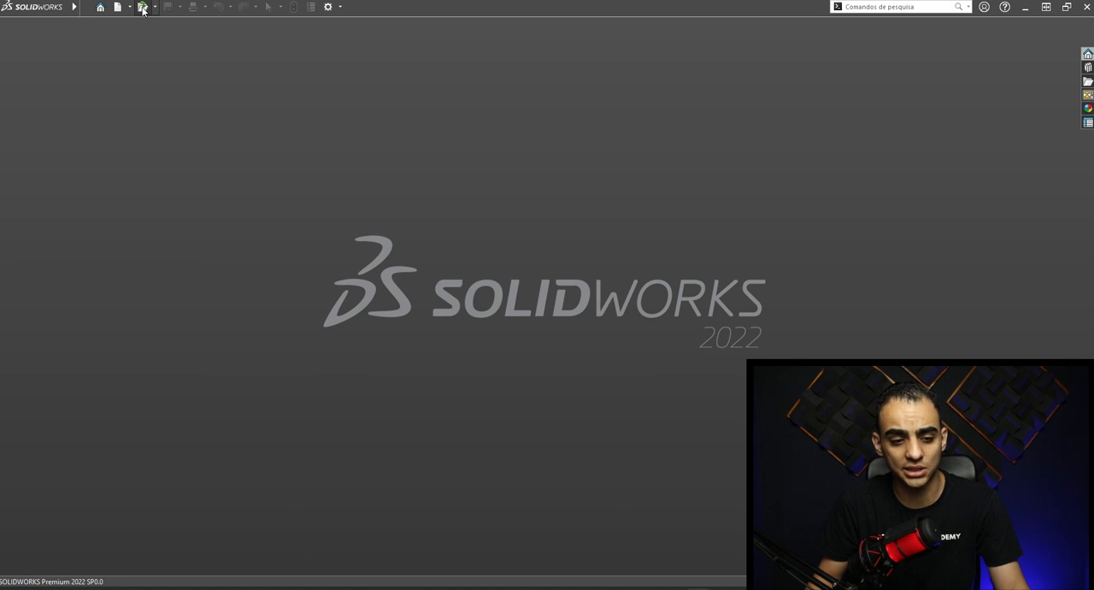
- View the dialog for opening existing files and close it without choosing a file
click(142, 8)
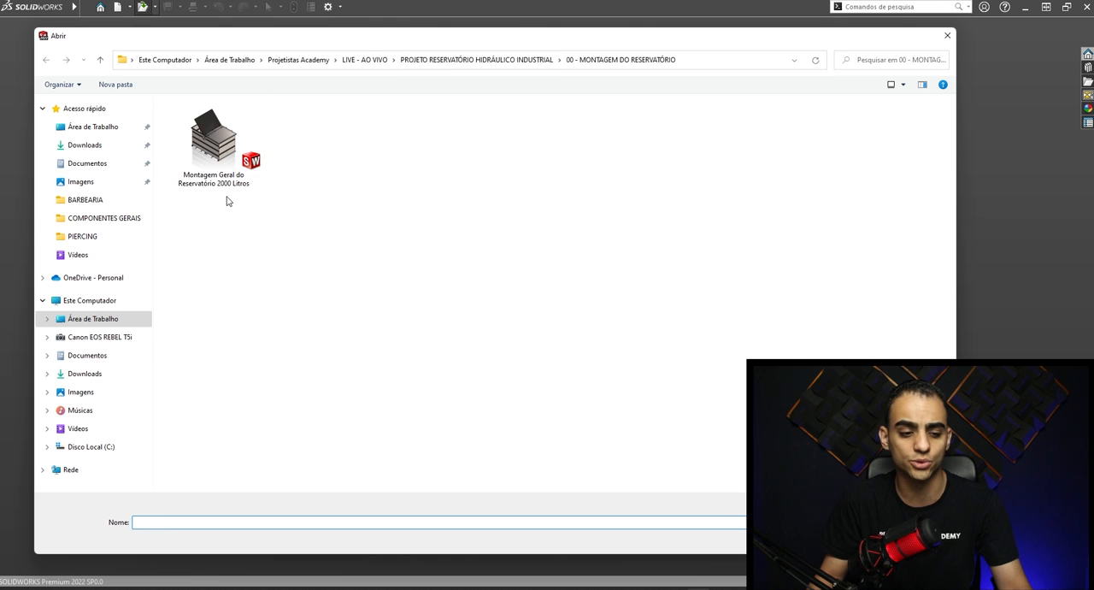
click(946, 35)
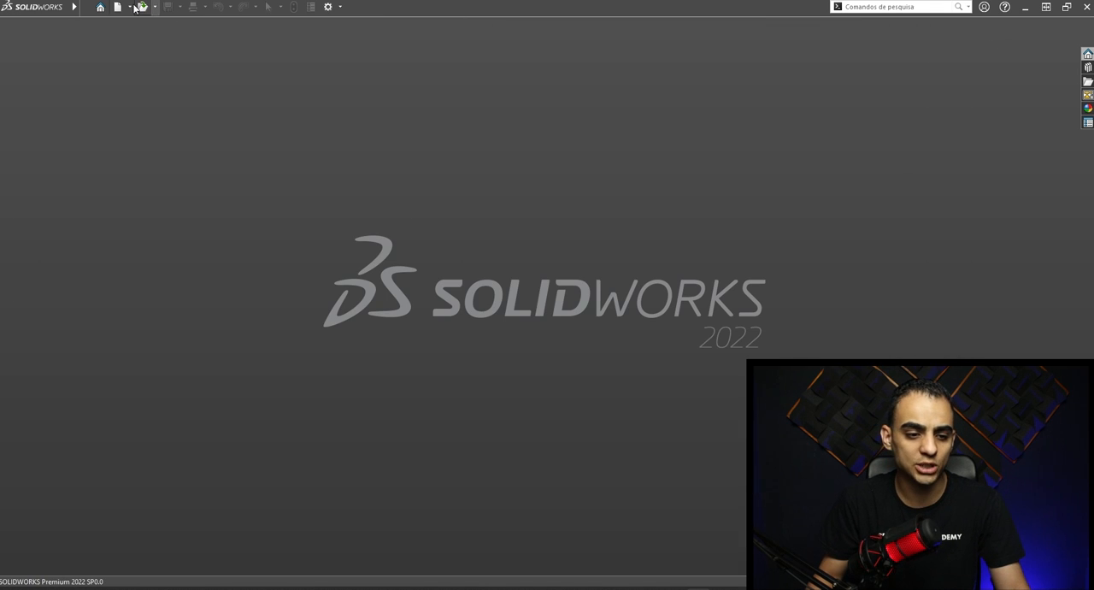
- Examine the Peça, Montagem and Desenho templates in the advanced layout of the new document dialog
click(118, 7)
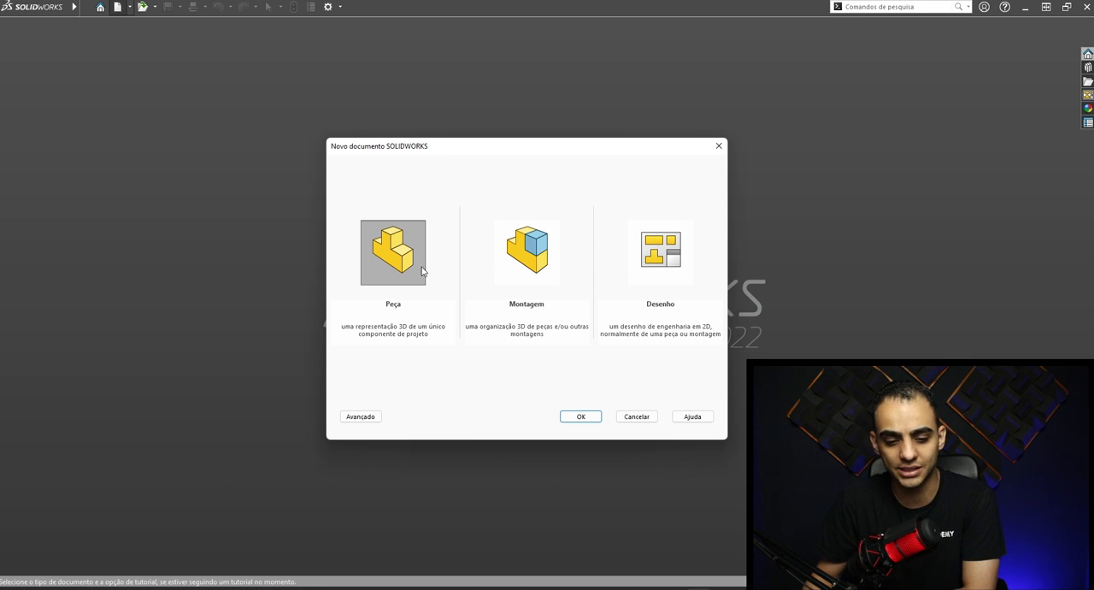
click(360, 417)
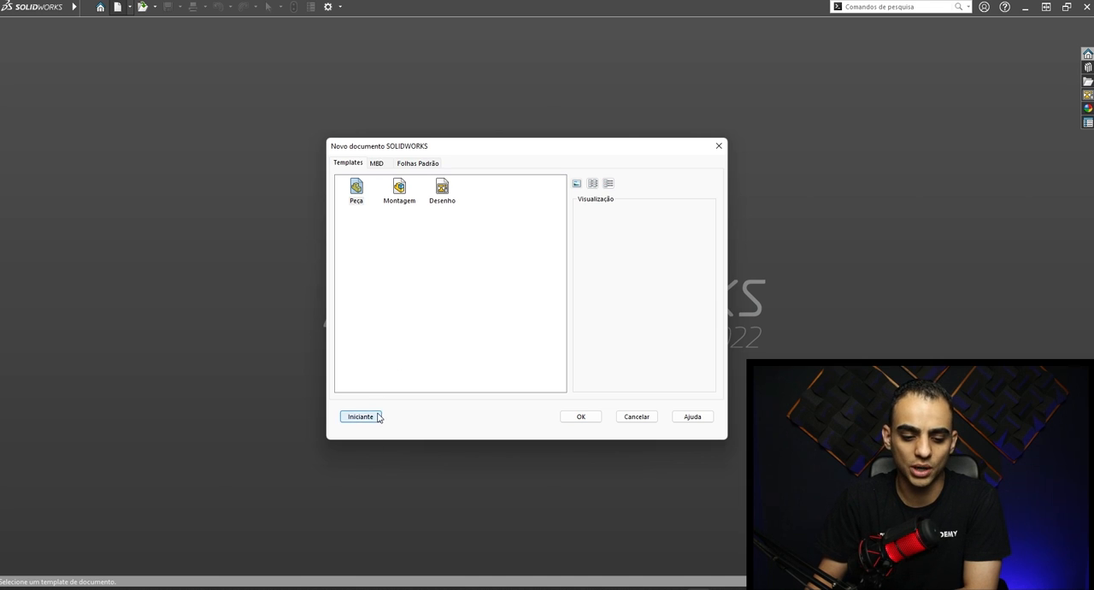
click(369, 189)
click(401, 188)
click(447, 188)
click(366, 193)
click(365, 309)
- Return the new document dialog to the Iniciante layout and create a new Peça document
click(369, 418)
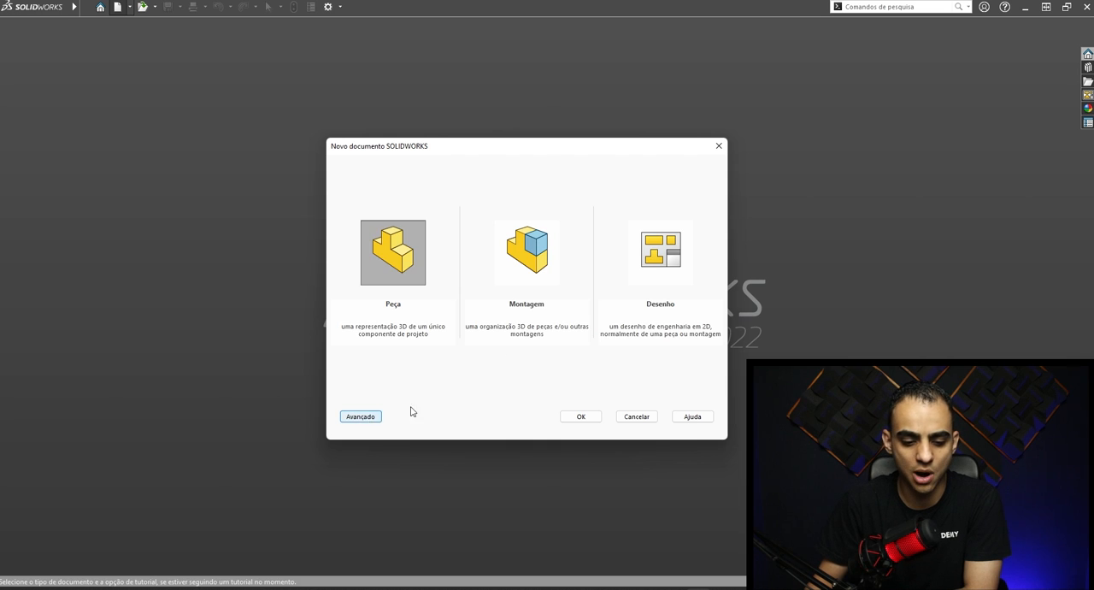
click(587, 415)
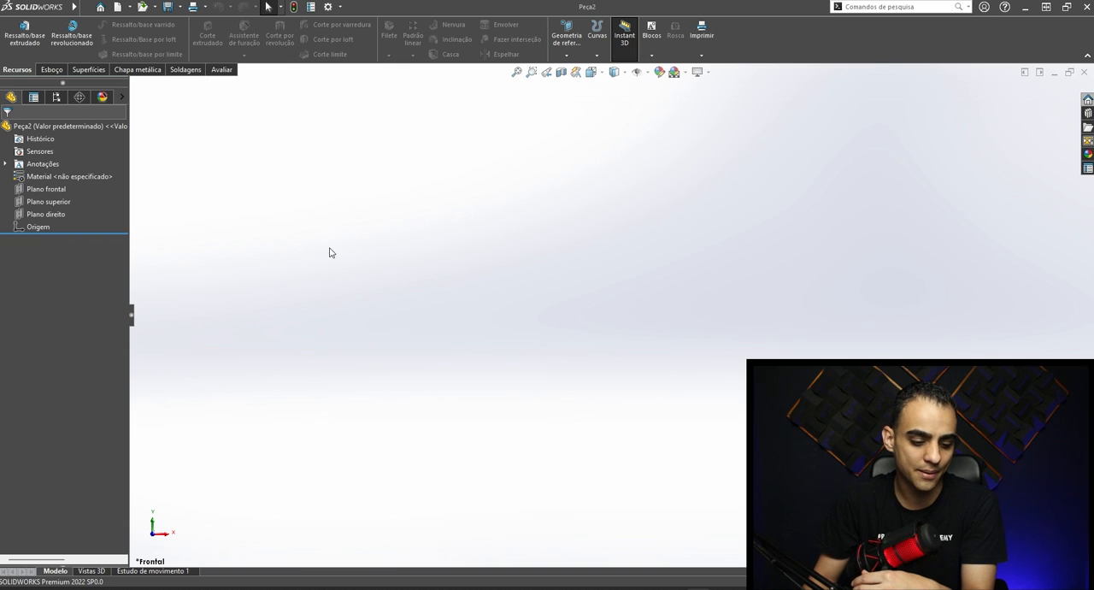
drag(1072, 94, 145, 560)
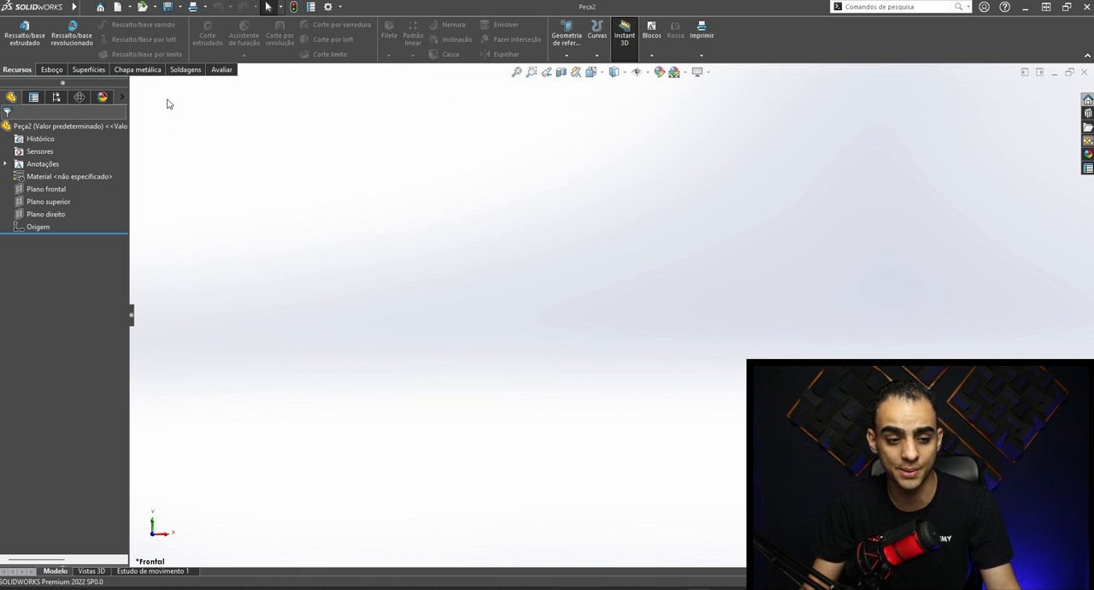
drag(145, 89, 945, 125)
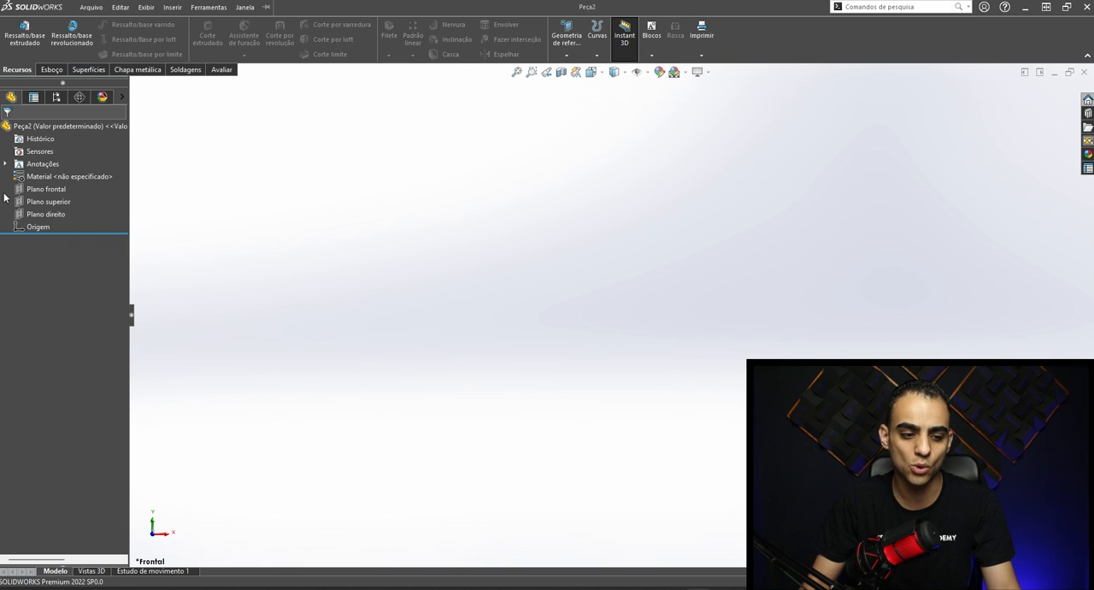
drag(135, 77, 1084, 560)
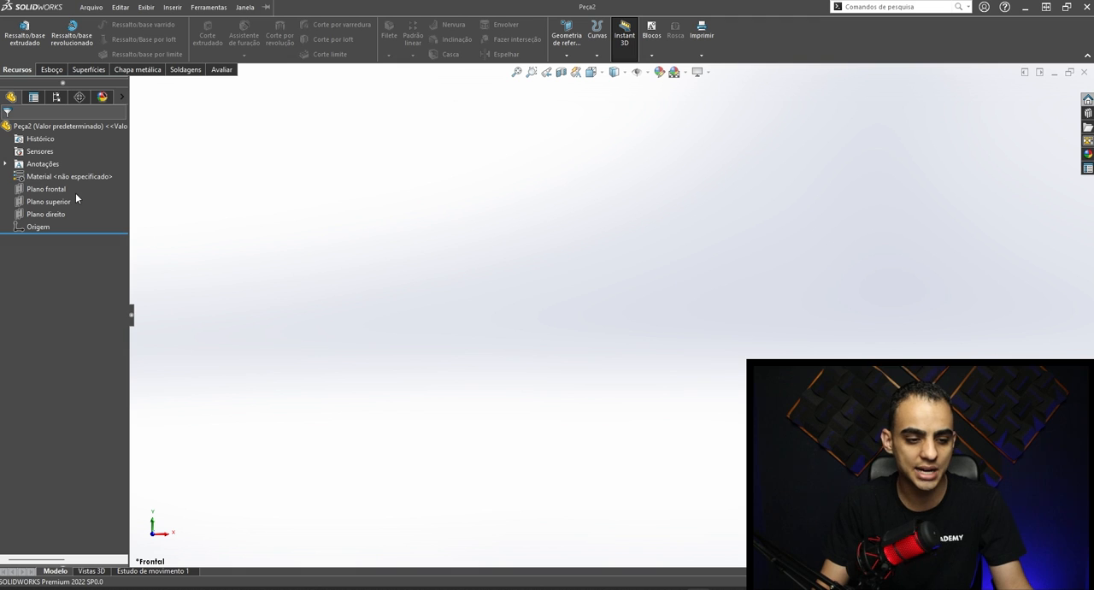
- Widen the feature tree and view the Biblioteca de projetos, File Explorer, Recursos do SOLIDWORKS and Aparências, Cenas e Decalques panes
drag(128, 206, 174, 207)
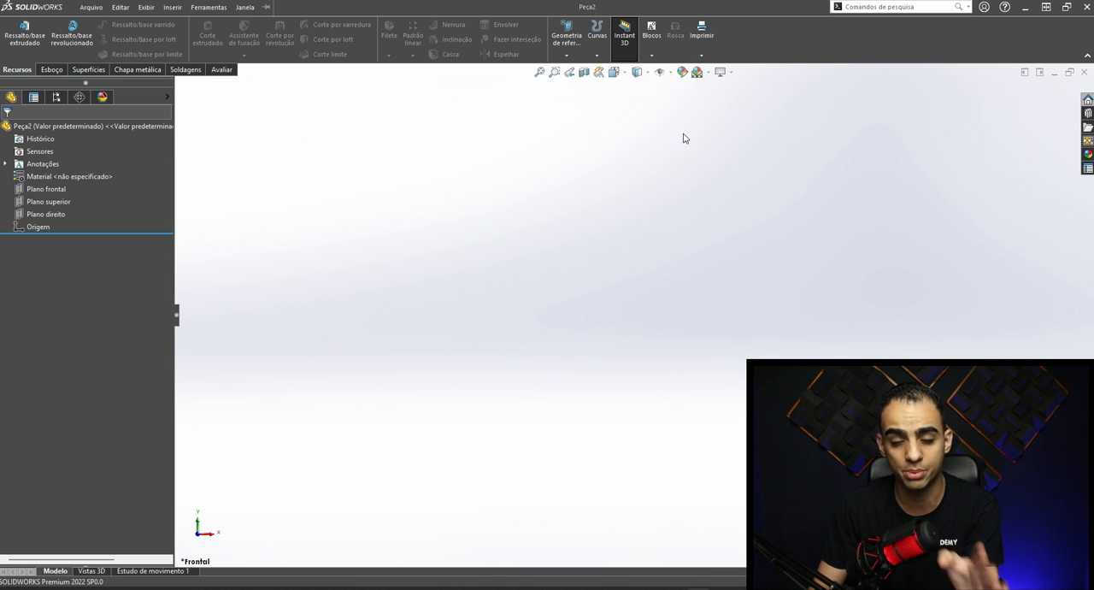
click(1087, 112)
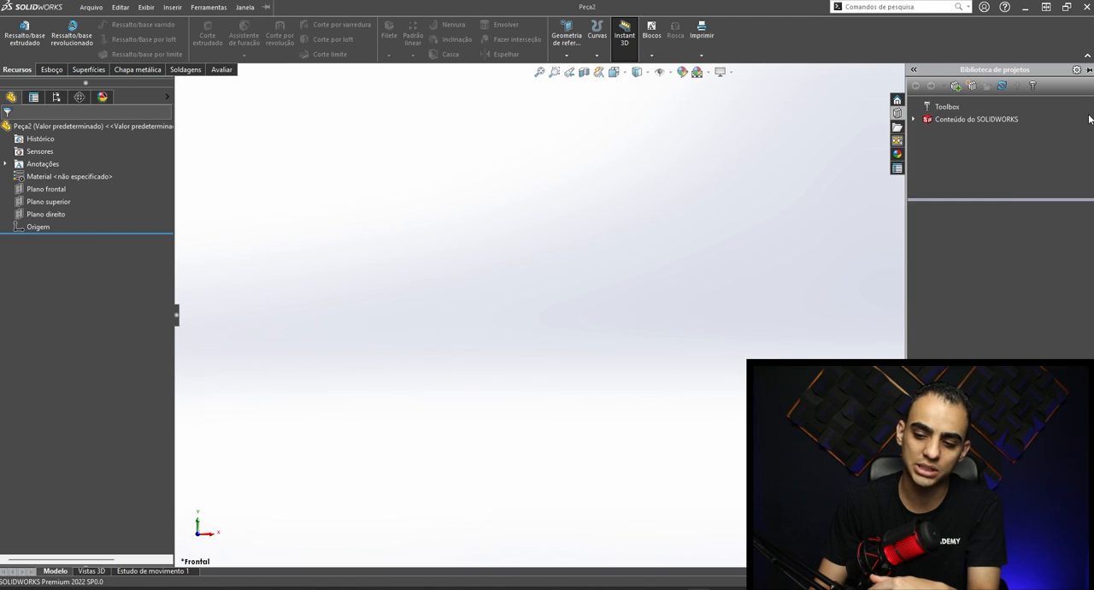
click(896, 126)
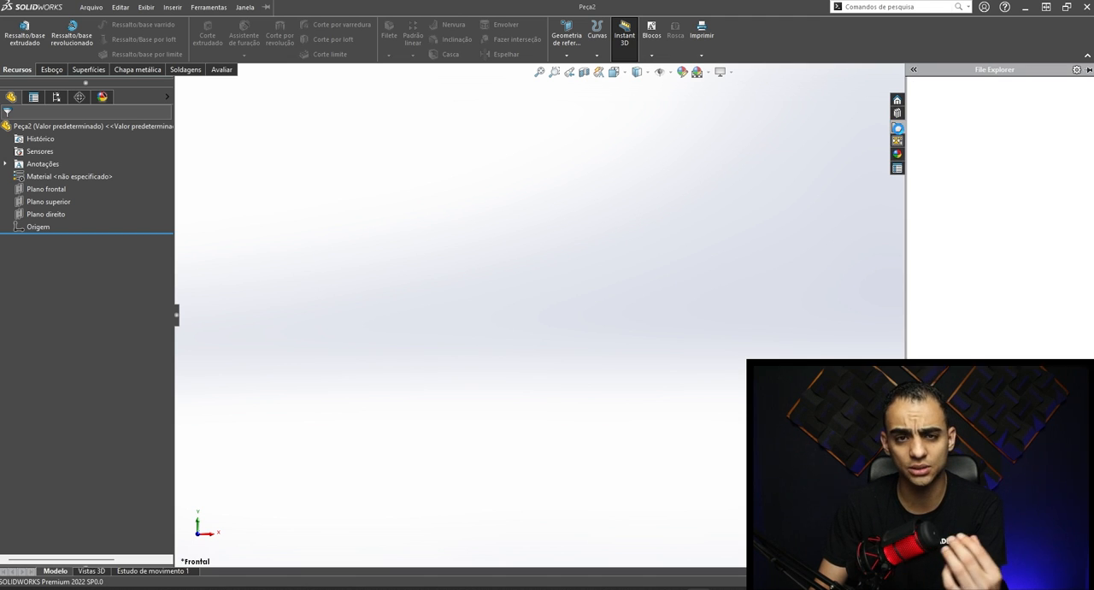
click(896, 113)
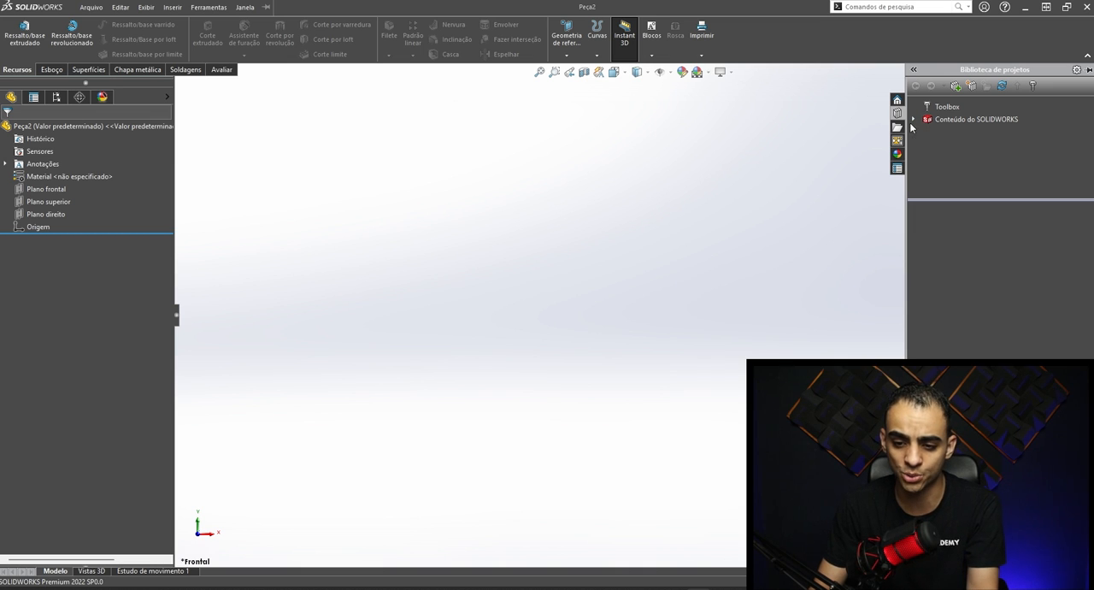
click(897, 99)
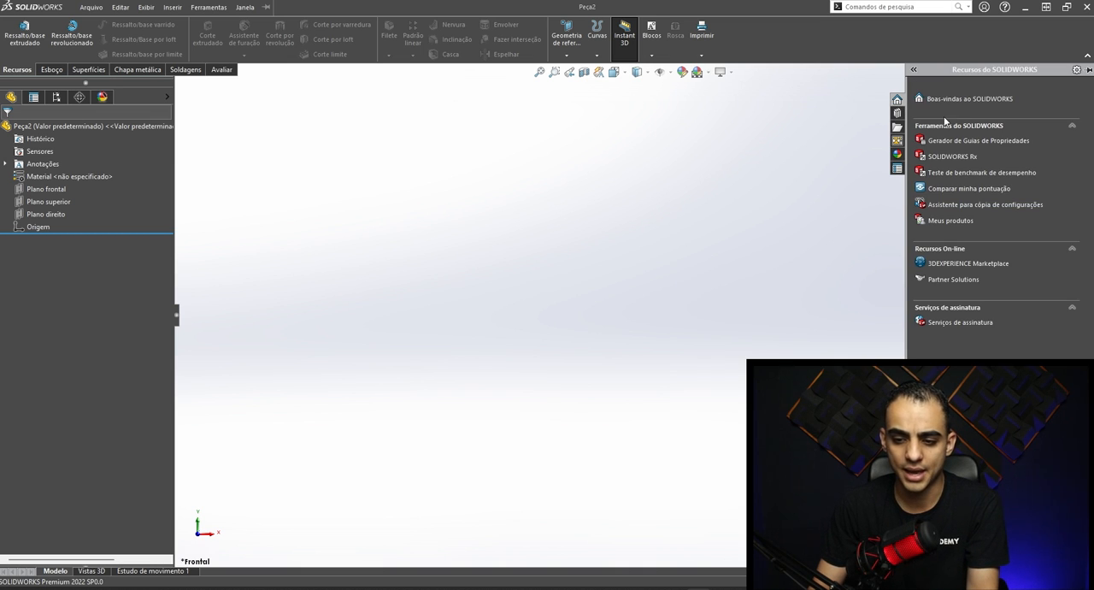
click(898, 154)
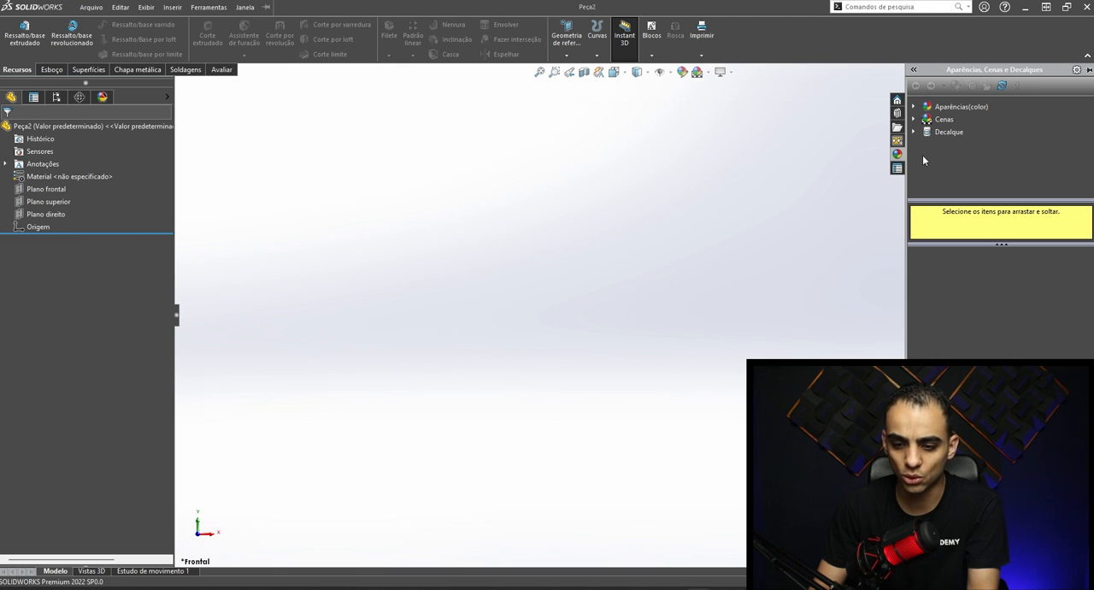
click(867, 151)
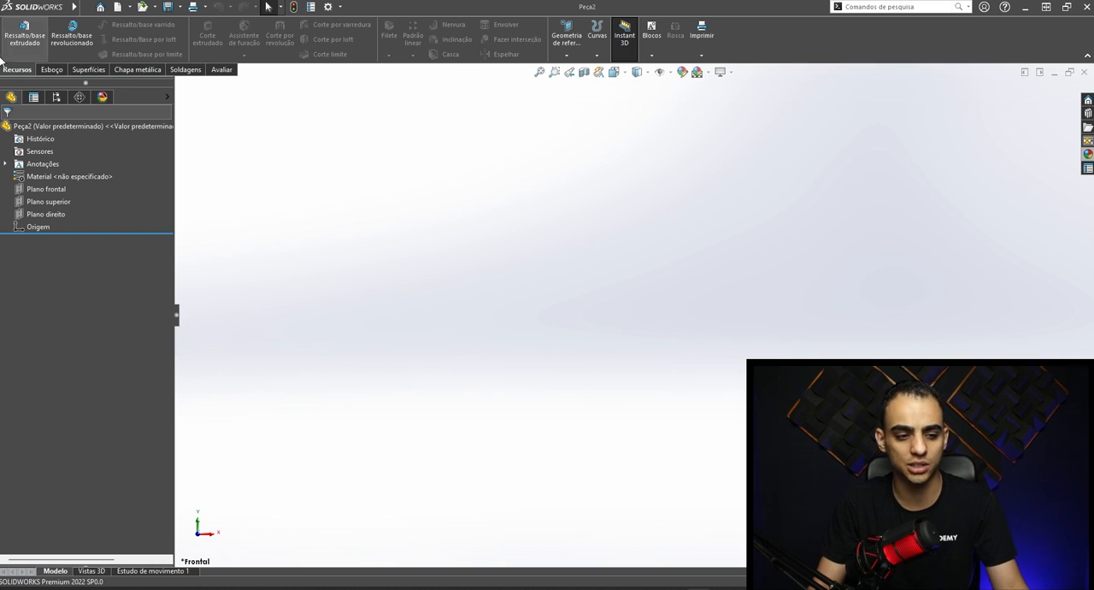
- Look through the Esboço, Superfícies, Chapa metálica and Soldagens tool sets and return to the Recursos tools
click(53, 71)
click(96, 73)
click(137, 69)
click(186, 70)
click(21, 71)
click(51, 70)
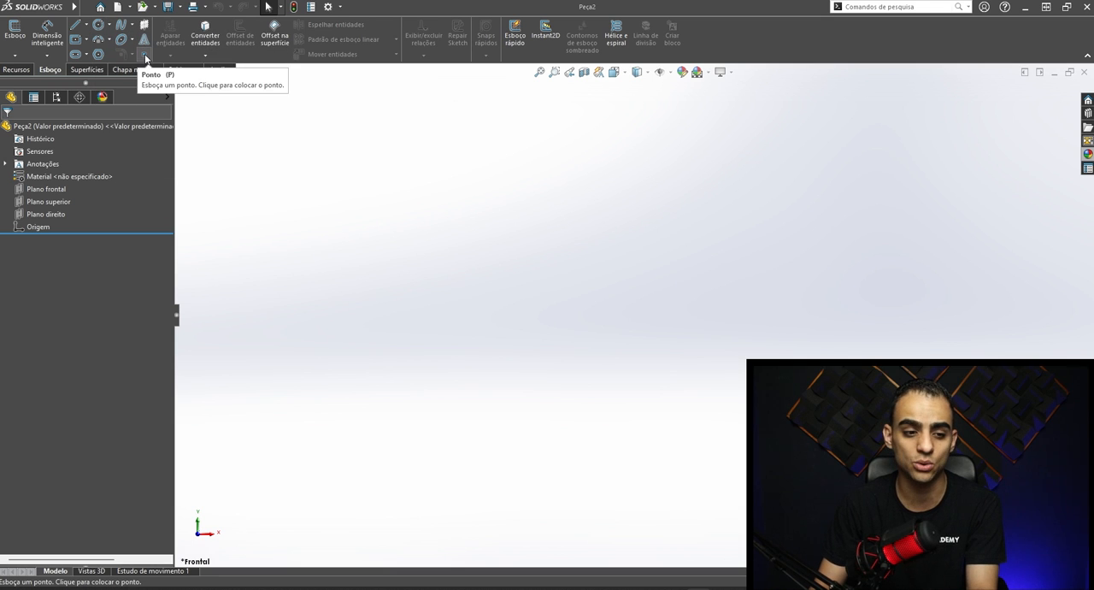
click(16, 69)
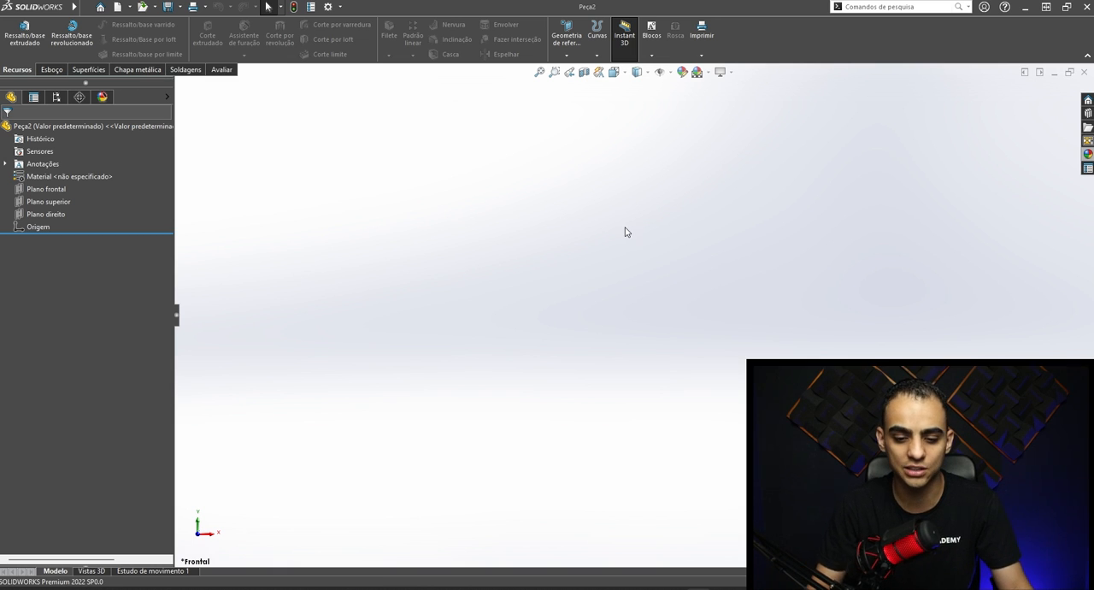
- Close the current part and create a new Peça document
click(1085, 74)
click(117, 7)
double_click(384, 248)
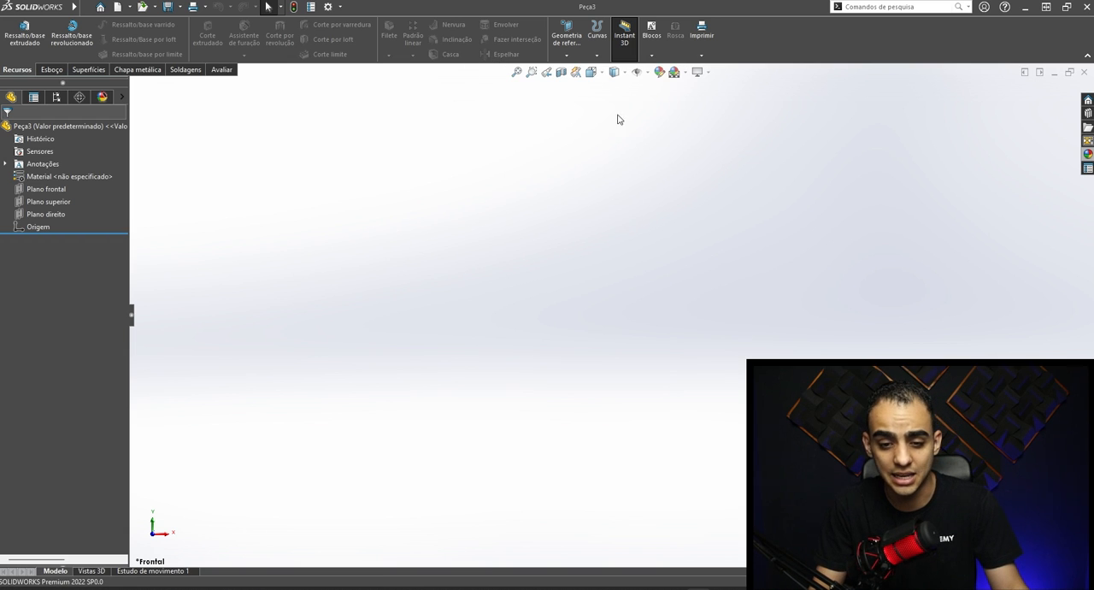
- Turn on the display of origins, orbit around the origin point, and restore the Frontal view
click(647, 72)
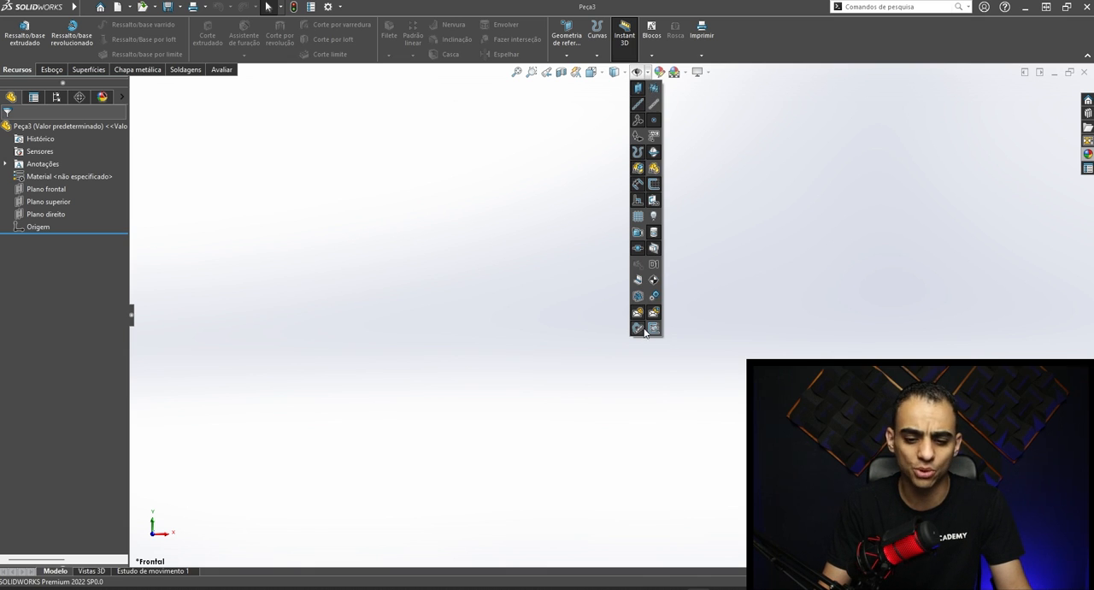
click(637, 140)
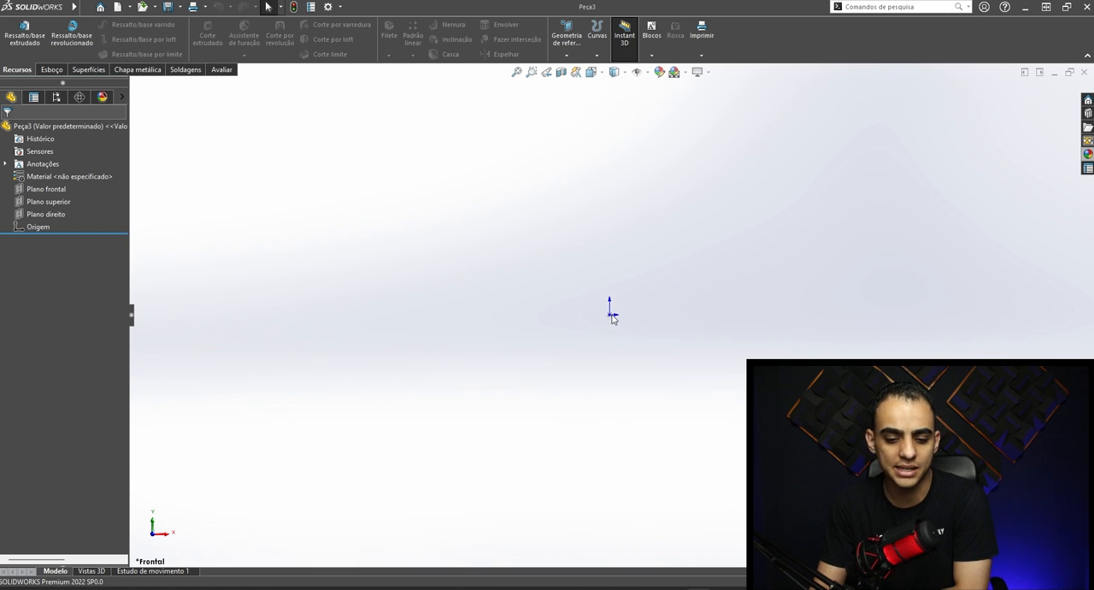
middle_drag(633, 271, 601, 276)
middle_drag(634, 336, 610, 313)
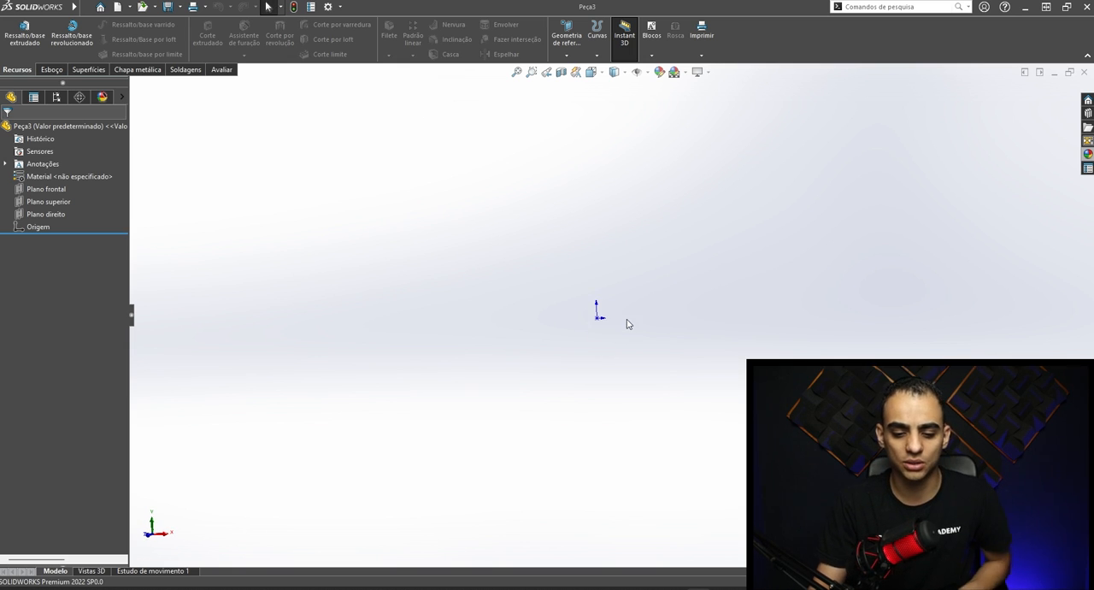
key(ctrl+1)
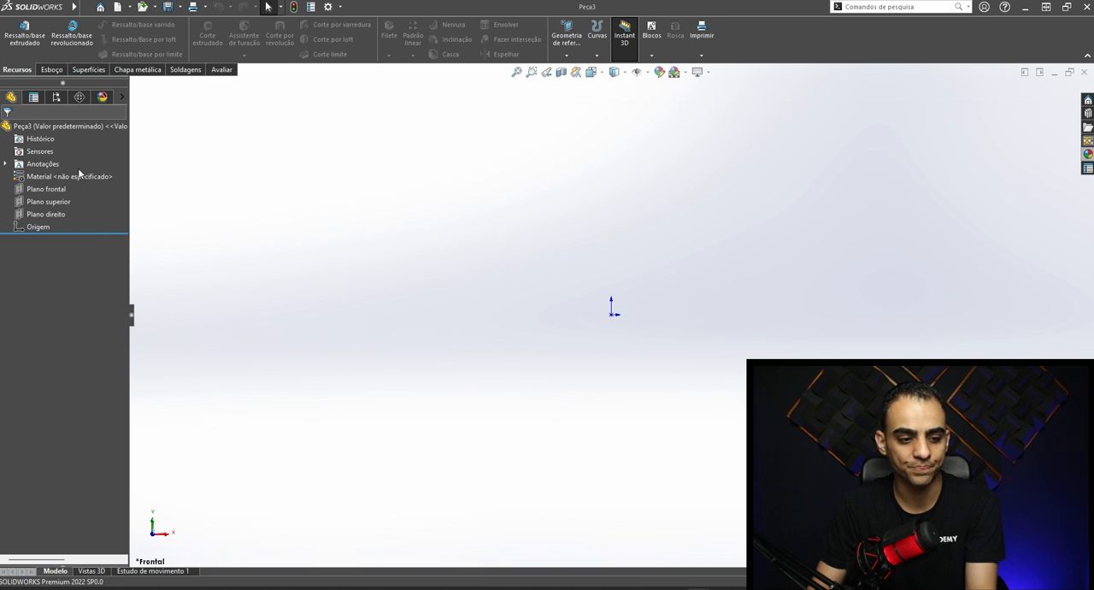
- Widen the feature tree and inspect Plano frontal and Plano superior individually from an angled view
drag(130, 151, 151, 151)
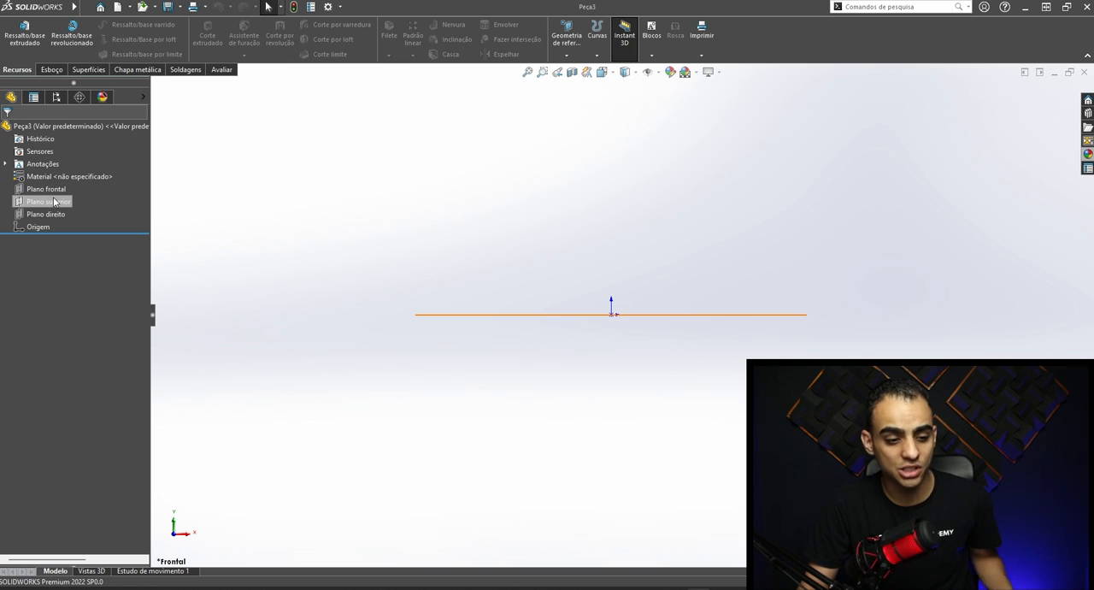
click(43, 189)
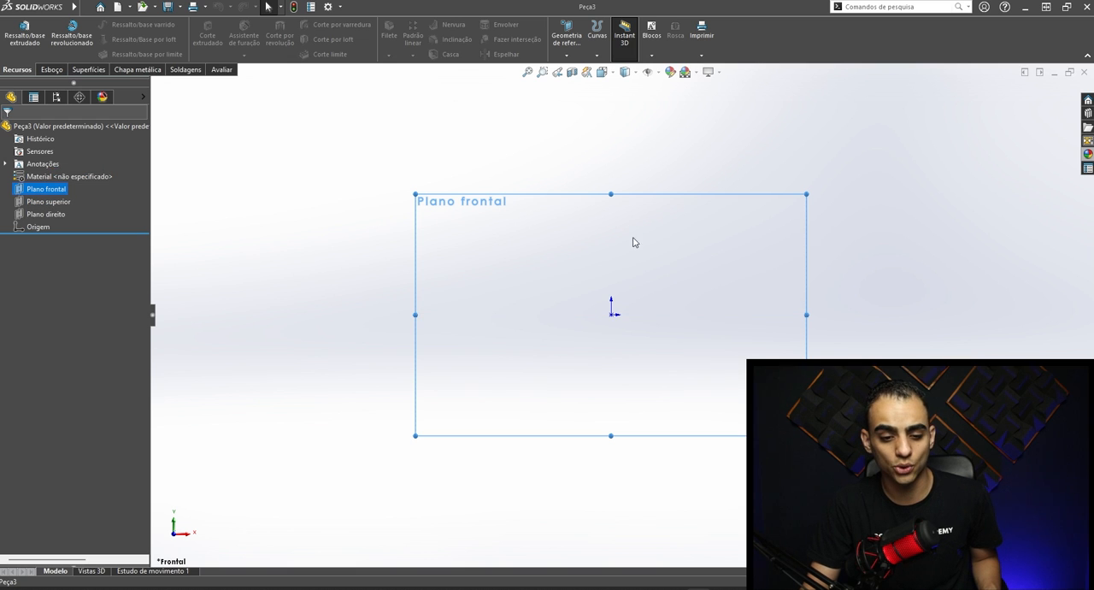
middle_drag(554, 269, 675, 330)
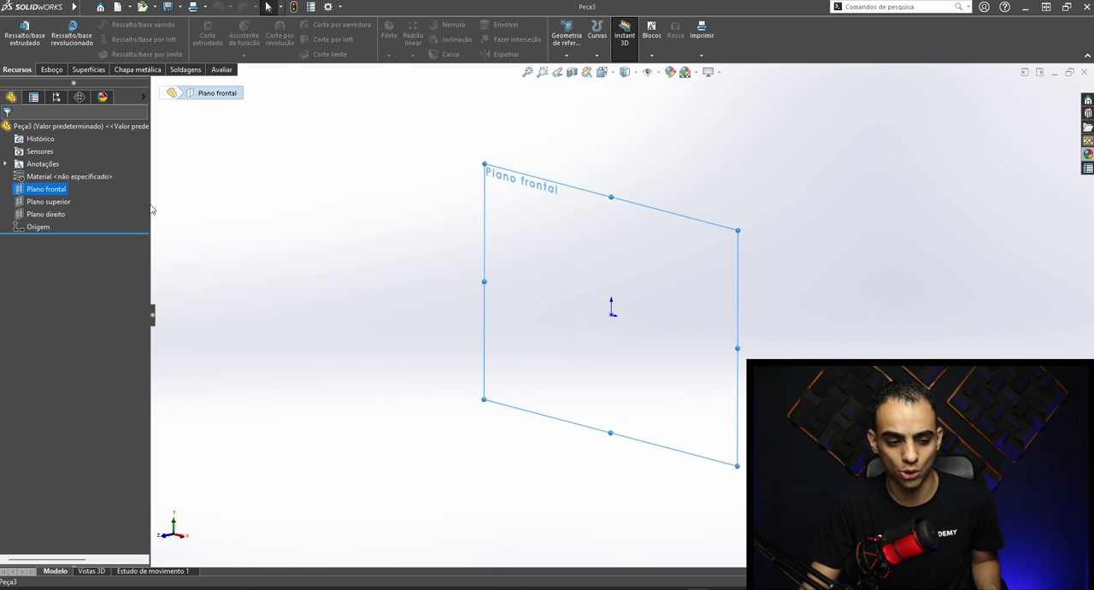
click(98, 204)
middle_drag(603, 220, 553, 252)
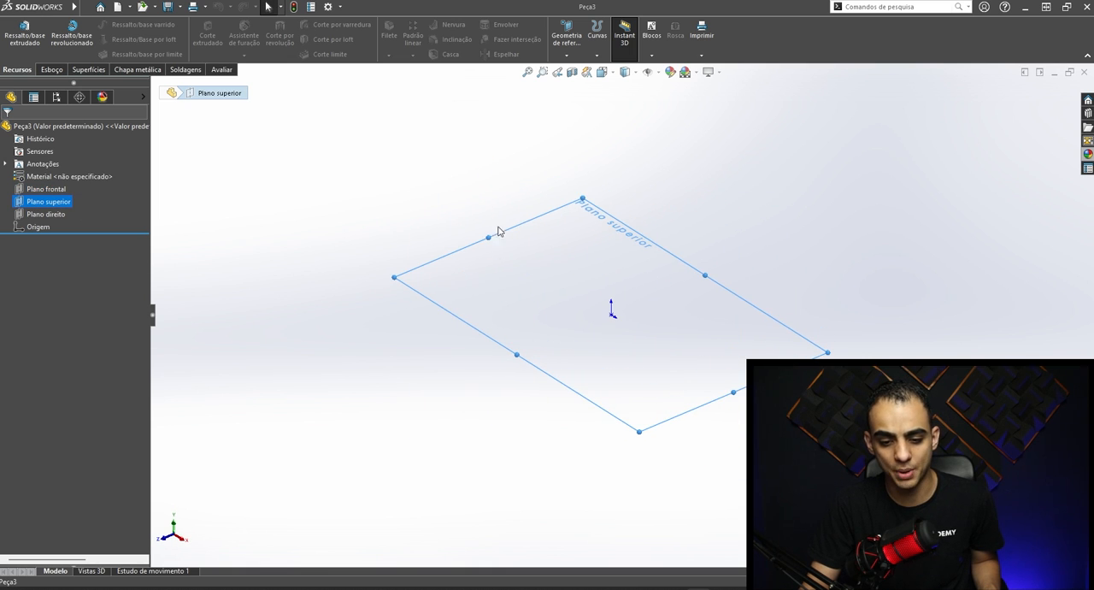
- Select all three reference planes together, examine how they intersect at the origin from several angles, and clear the selection
click(45, 213)
shift+click(44, 190)
middle_drag(276, 198, 806, 249)
middle_drag(681, 291, 672, 201)
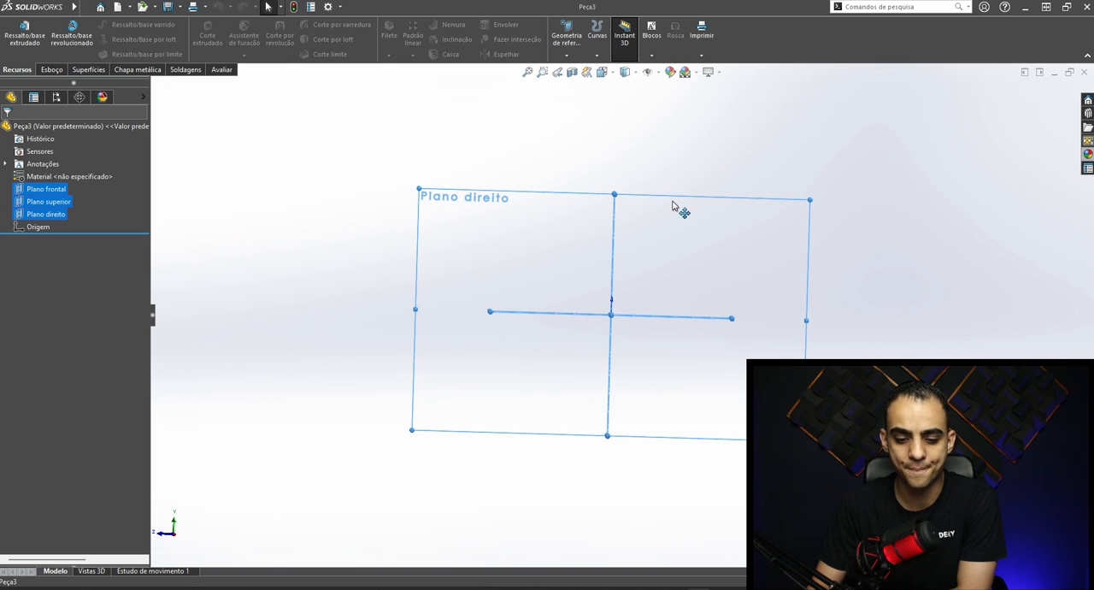
mouse_move(606, 308)
middle_down()
mouse_move(586, 304)
mouse_move(651, 315)
mouse_move(658, 362)
middle_up()
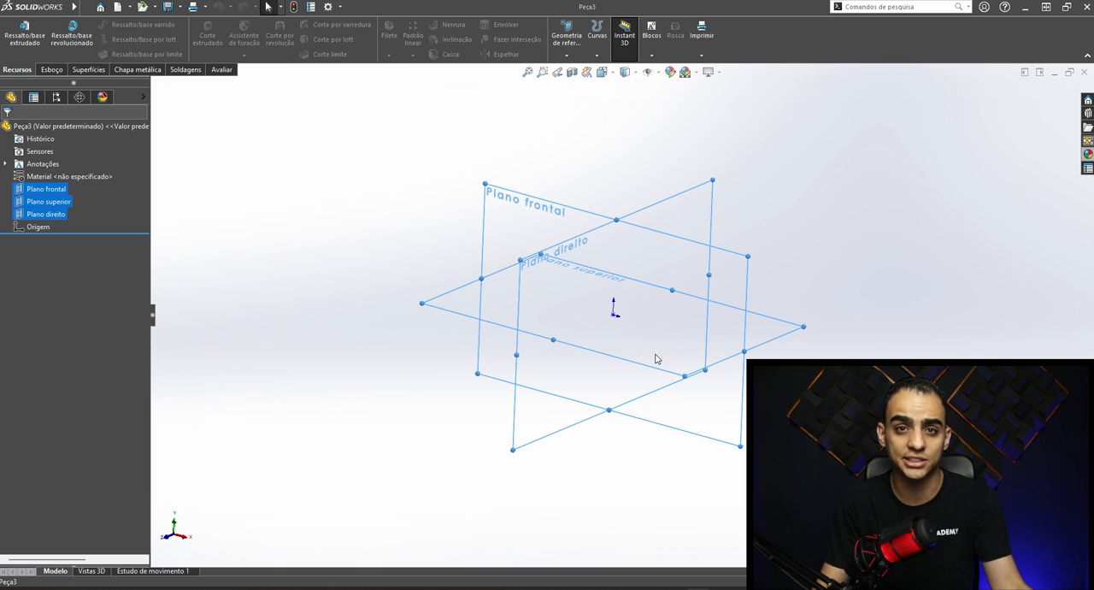
middle_drag(651, 328, 692, 301)
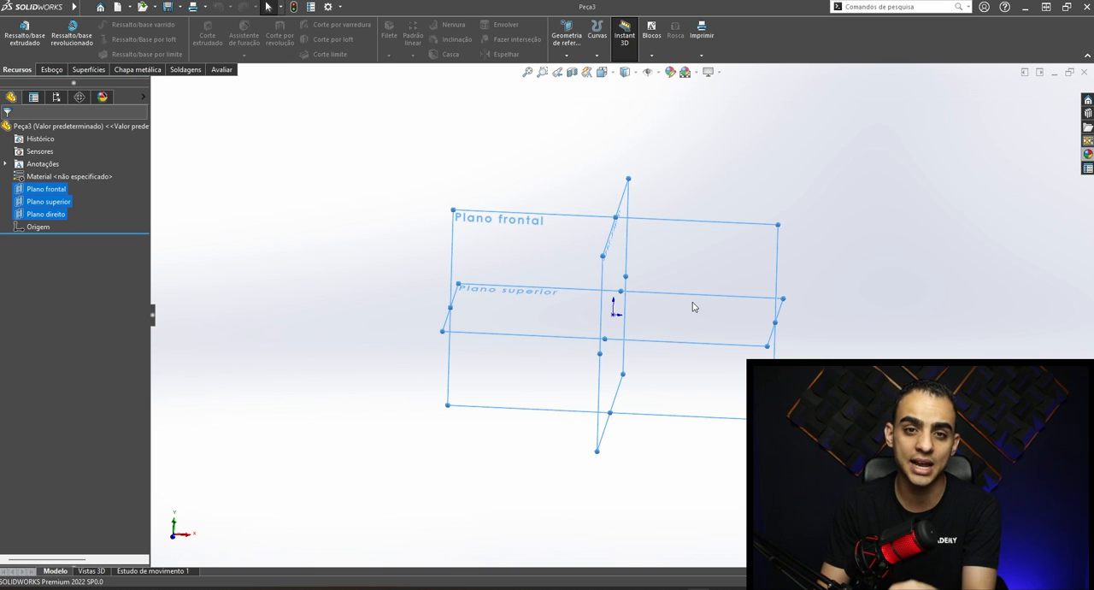
middle_drag(681, 330, 606, 339)
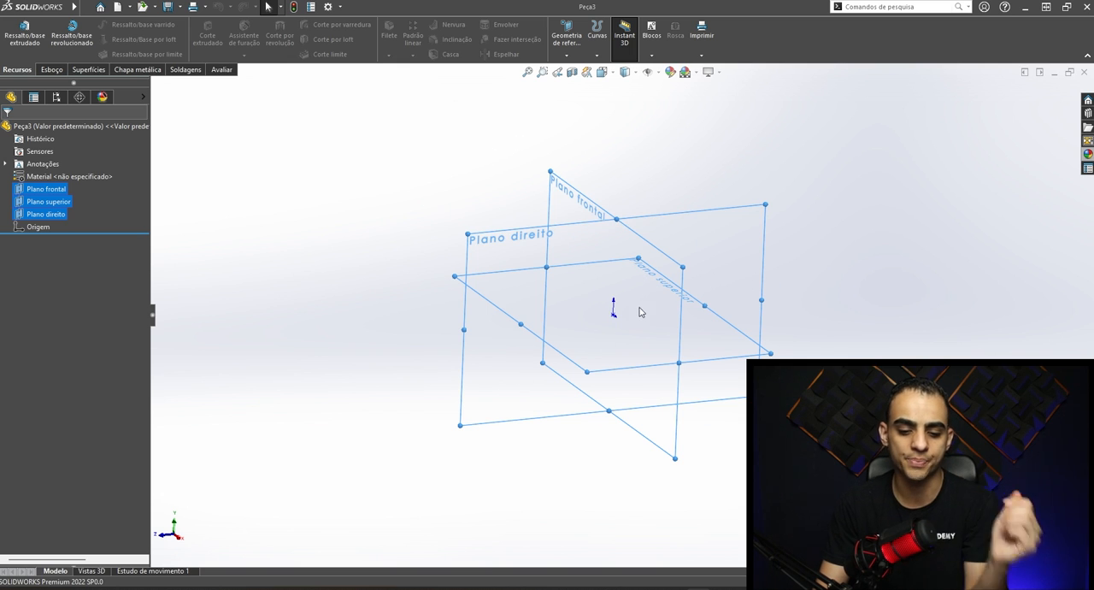
middle_drag(639, 305, 622, 259)
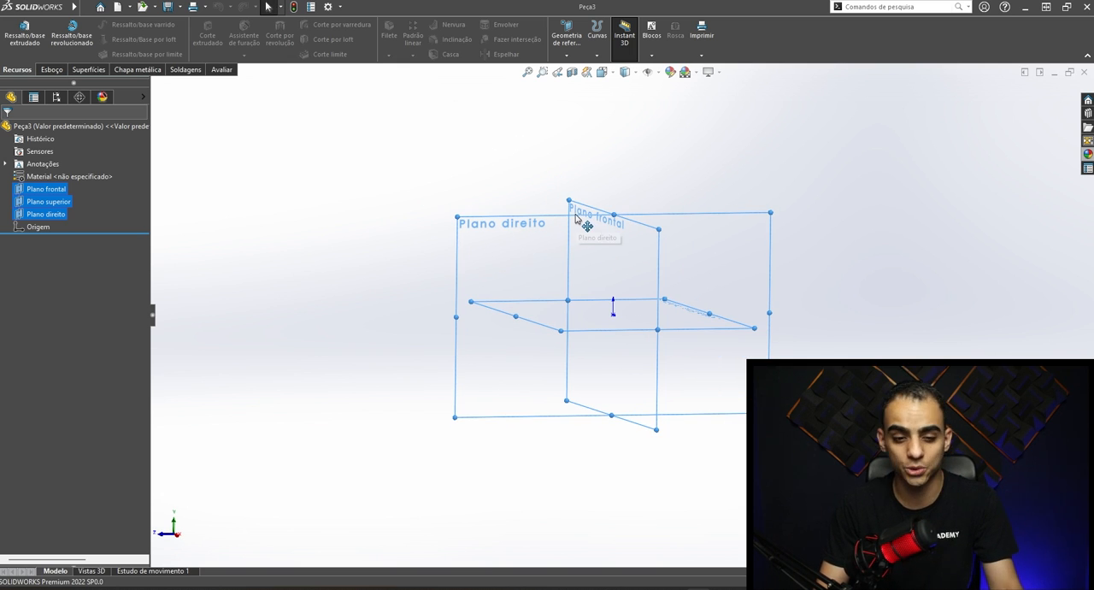
middle_drag(644, 308, 708, 306)
click(380, 242)
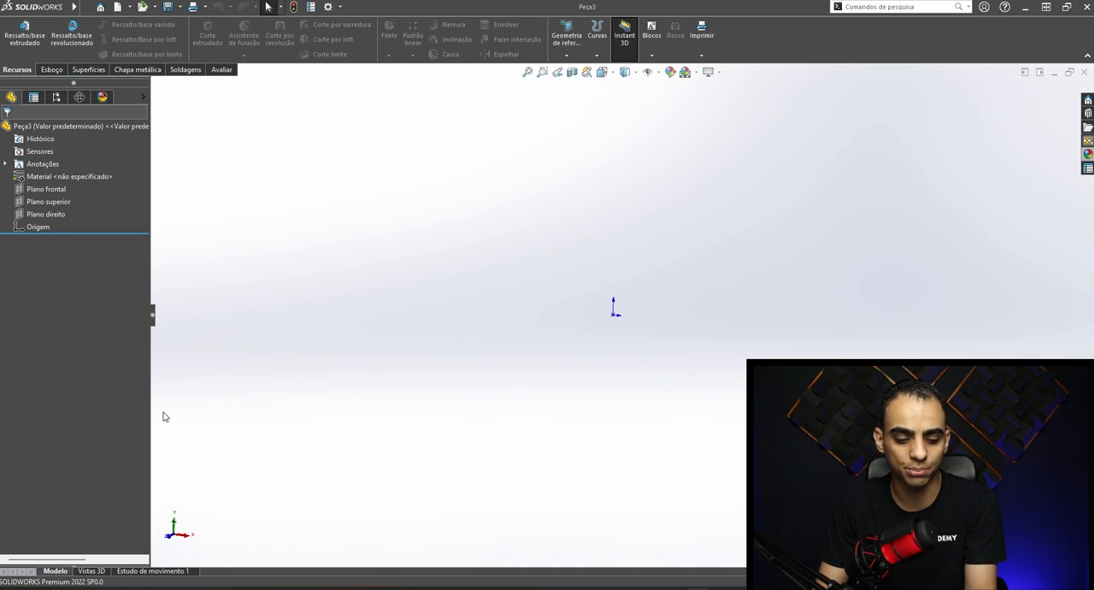
- Sketch a closed, irregular eight-sided profile on Plano frontal with the Line tool and end the command
click(38, 189)
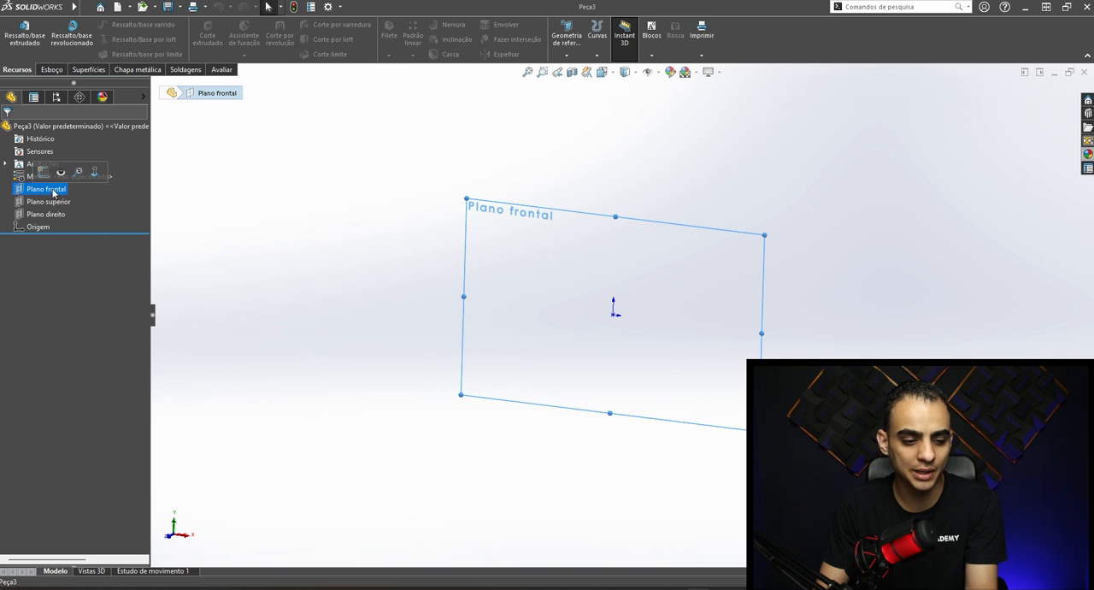
click(52, 69)
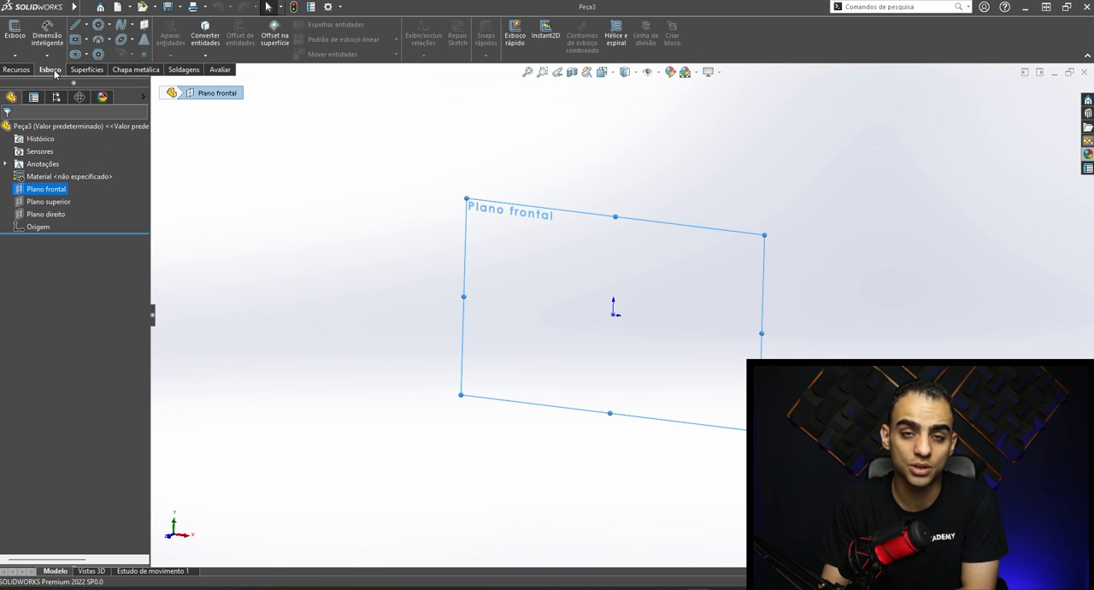
click(76, 28)
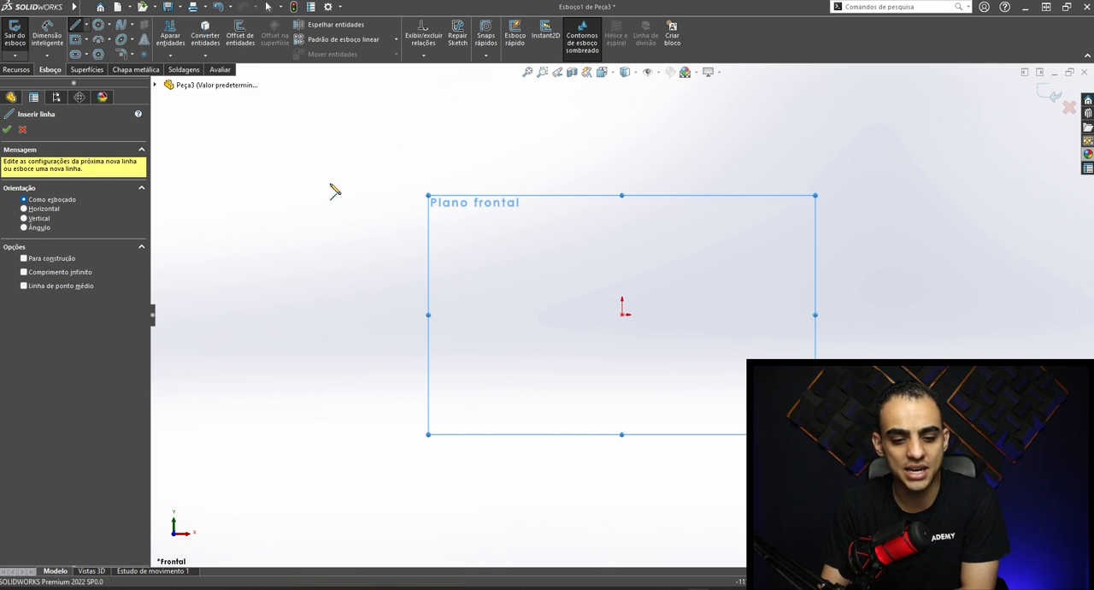
click(269, 134)
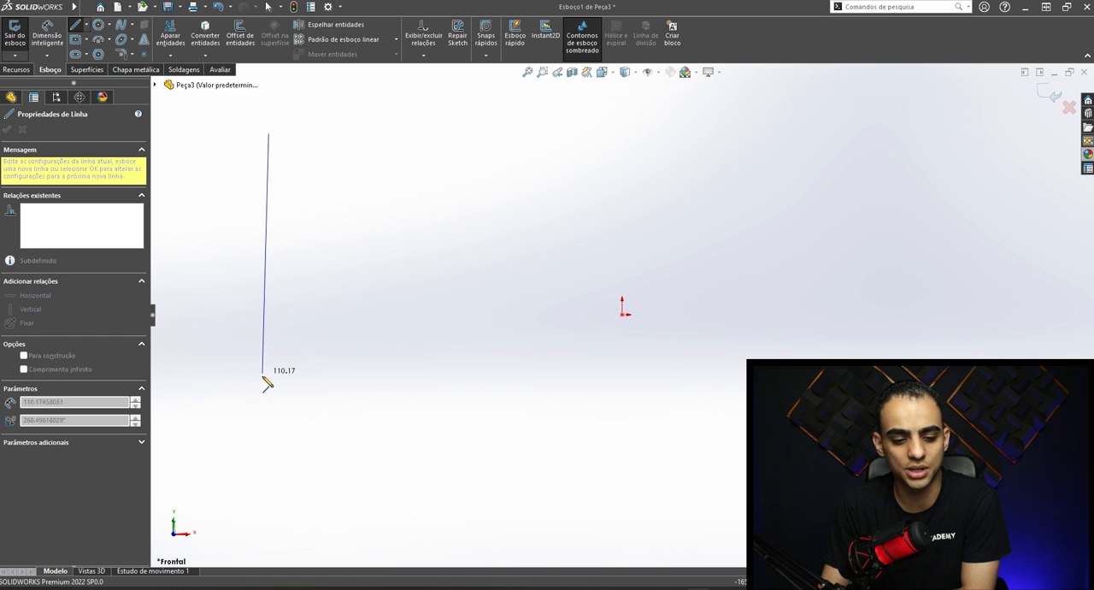
click(259, 398)
click(441, 280)
click(550, 426)
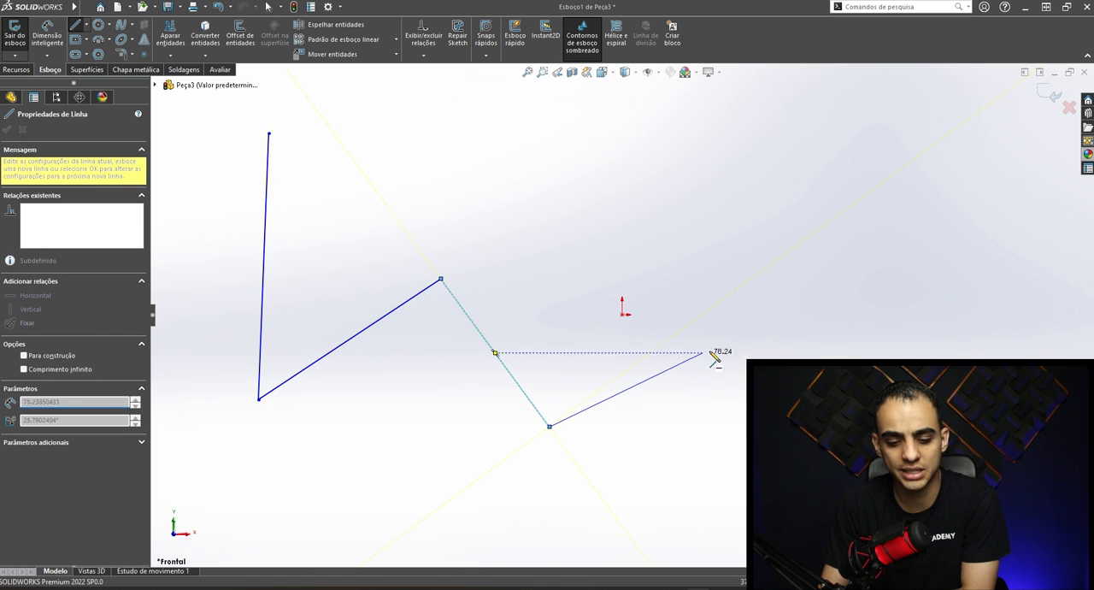
click(813, 291)
click(535, 208)
click(457, 125)
click(377, 189)
click(268, 134)
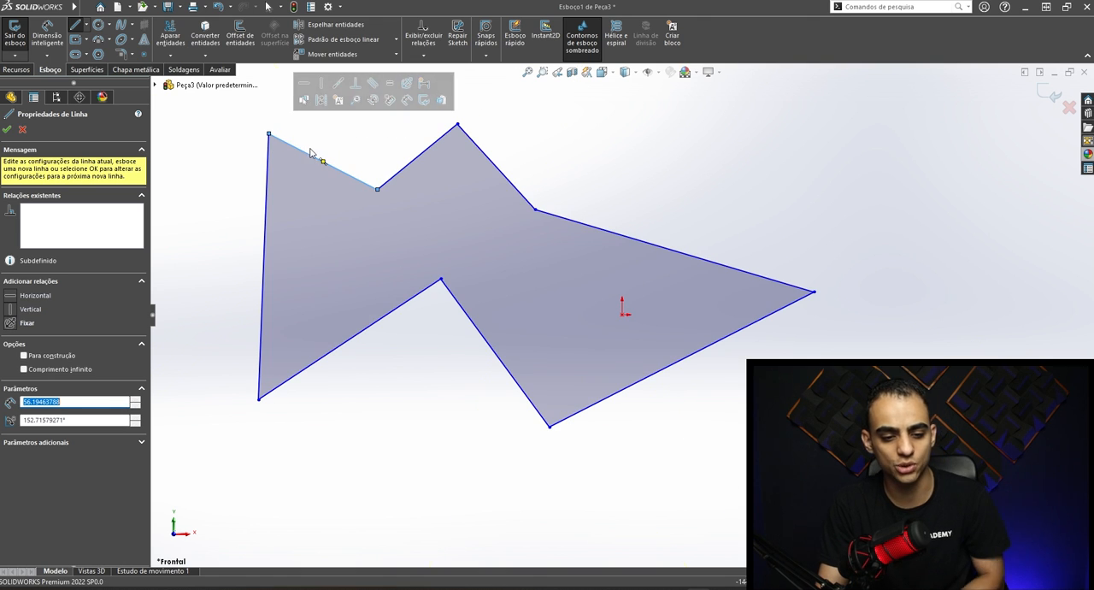
key(Escape)
- Extrude the irregular closed profile from its sketch plane as a blind boss with a depth of 150 mm
scroll(618, 231, up, 3)
mouse_move(620, 264)
middle_down()
mouse_move(600, 243)
mouse_move(539, 259)
mouse_move(422, 262)
mouse_move(610, 256)
middle_up()
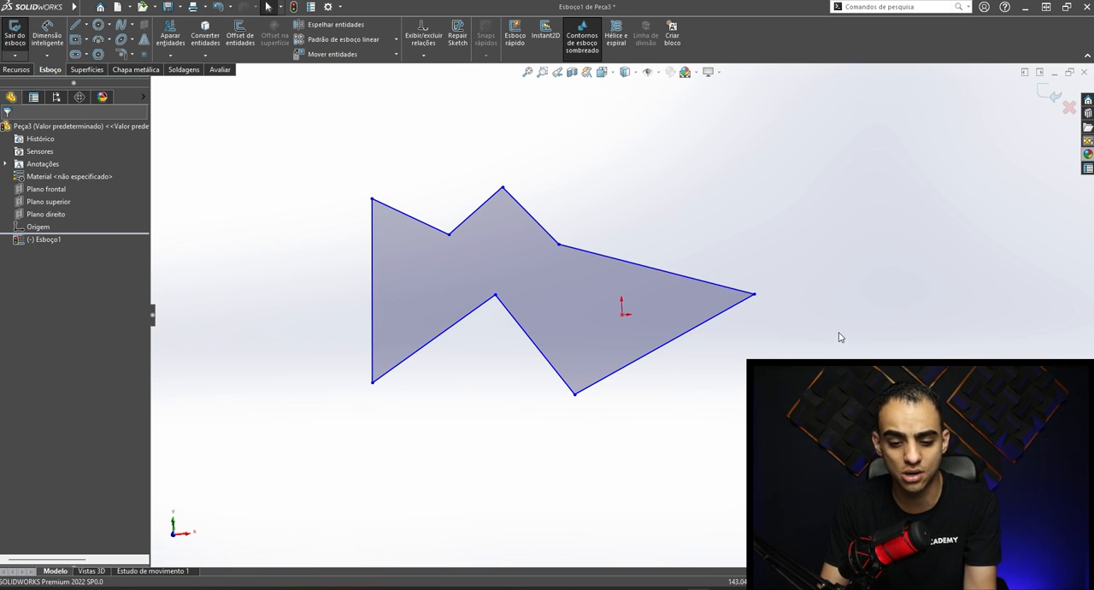
middle_drag(839, 339, 746, 347)
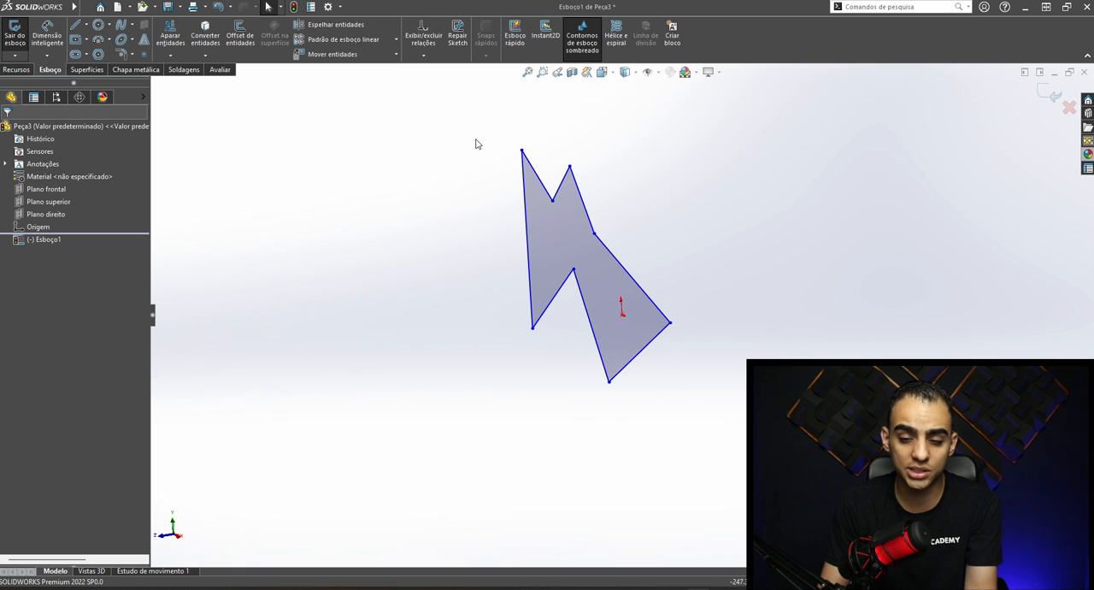
mouse_move(475, 159)
middle_down()
mouse_move(498, 115)
mouse_move(520, 142)
middle_up()
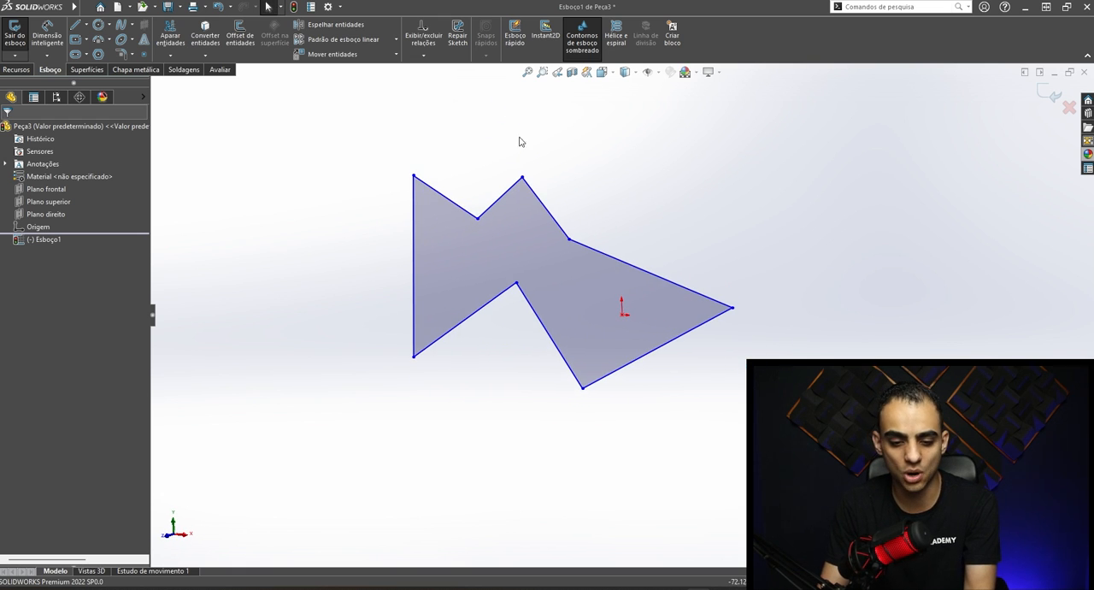
click(15, 69)
click(8, 39)
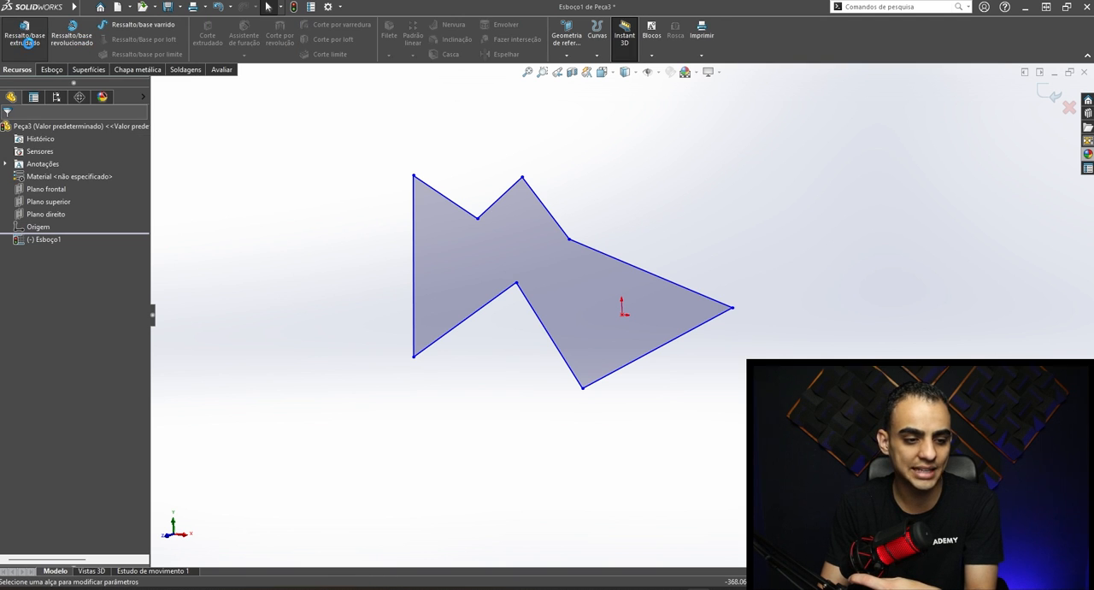
middle_drag(321, 220, 288, 239)
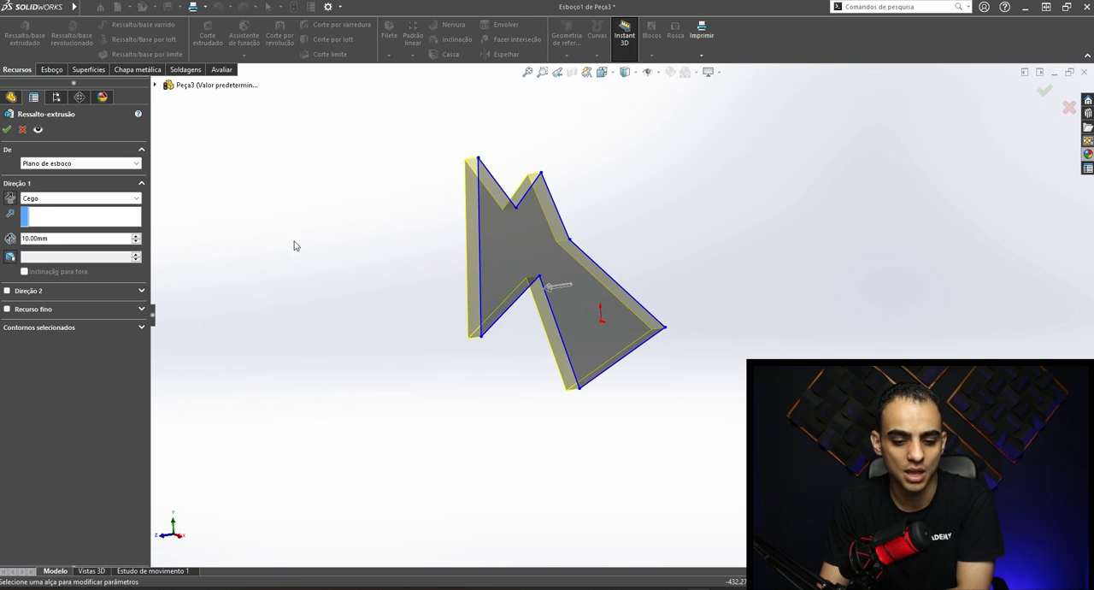
drag(551, 294, 114, 286)
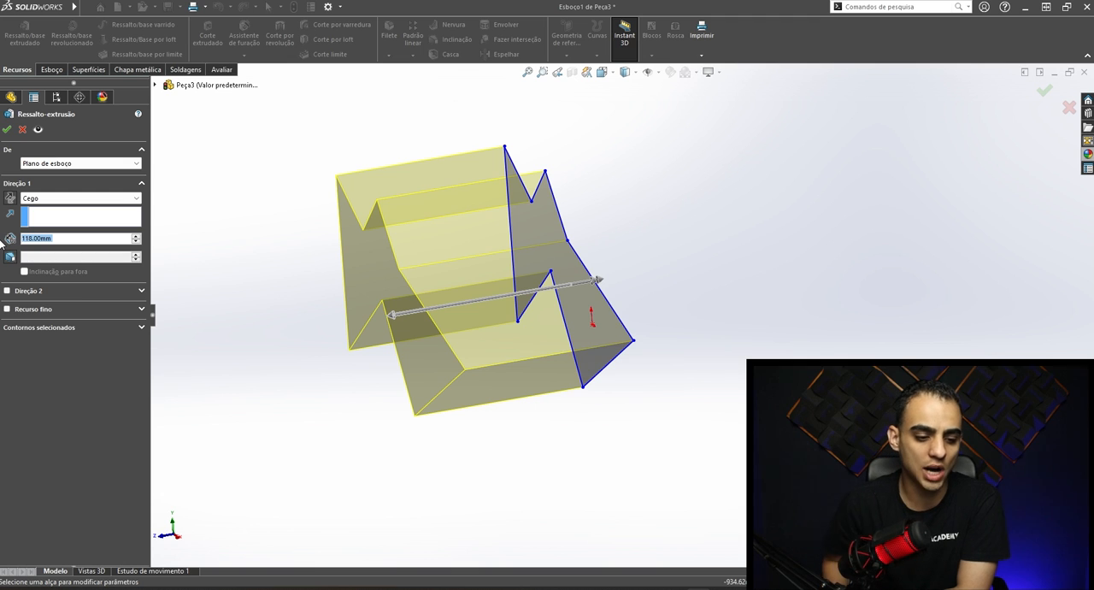
text(150)
key(Return)
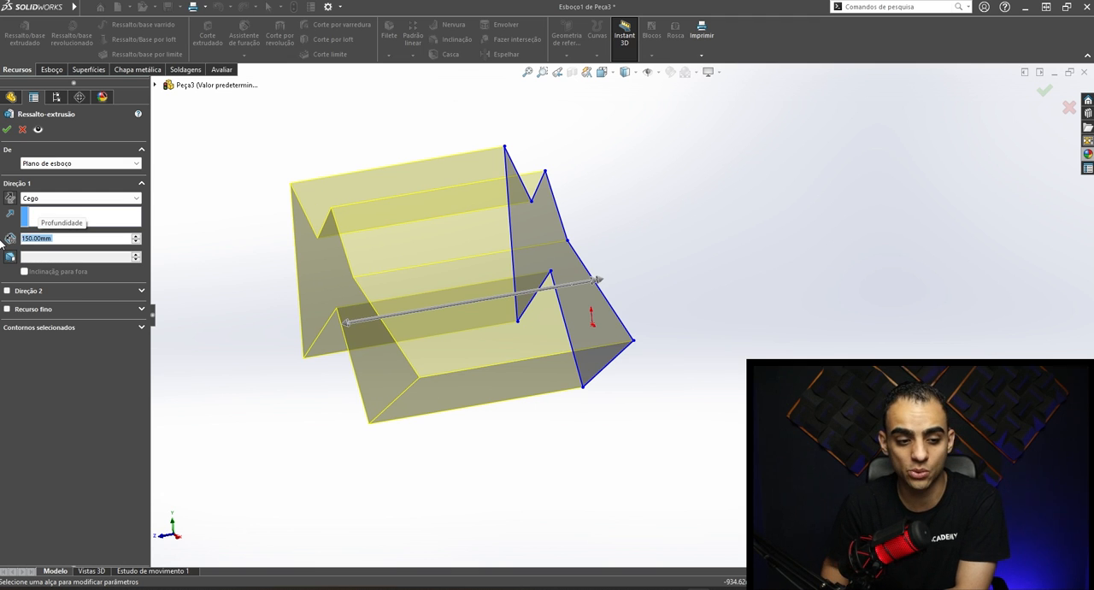
click(6, 130)
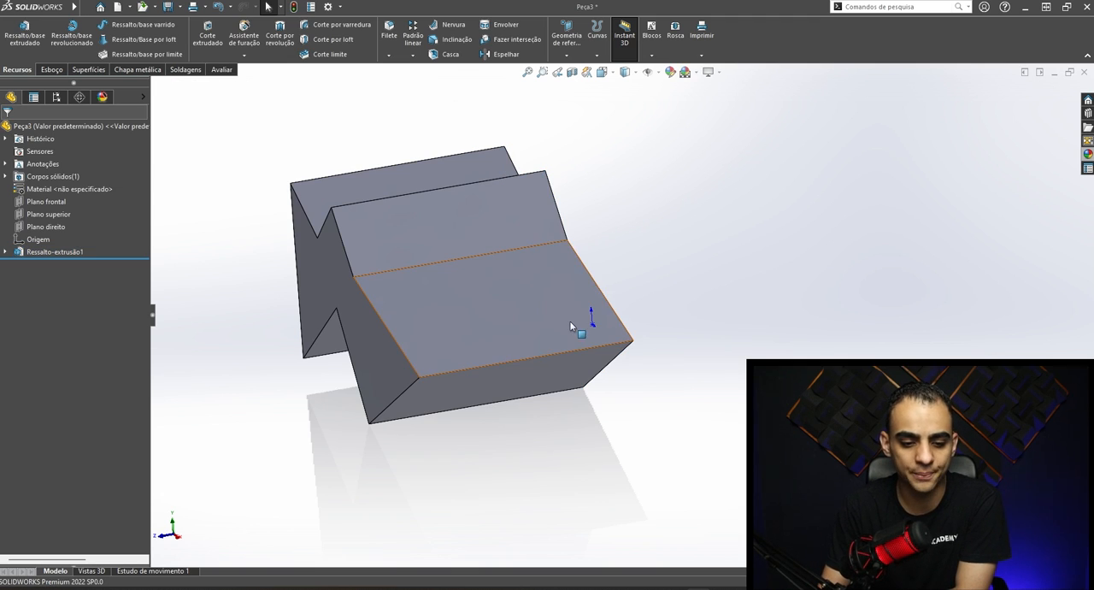
- Examine the extruded solid from an angled view and highlight the Ressalto-extrusão1 feature on the model
middle_drag(547, 256, 588, 295)
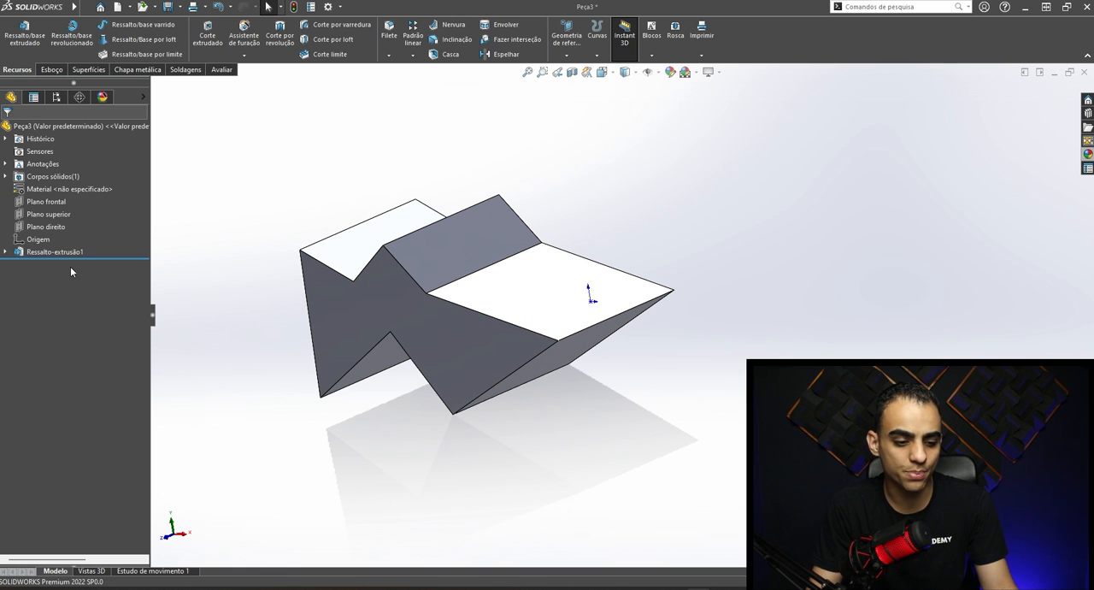
click(36, 253)
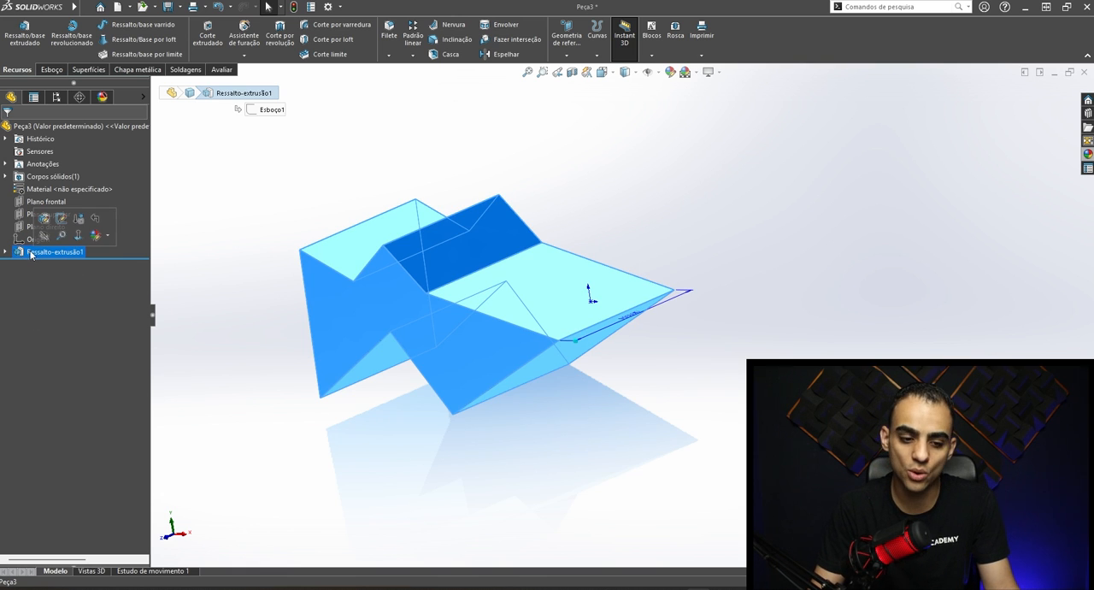
click(236, 214)
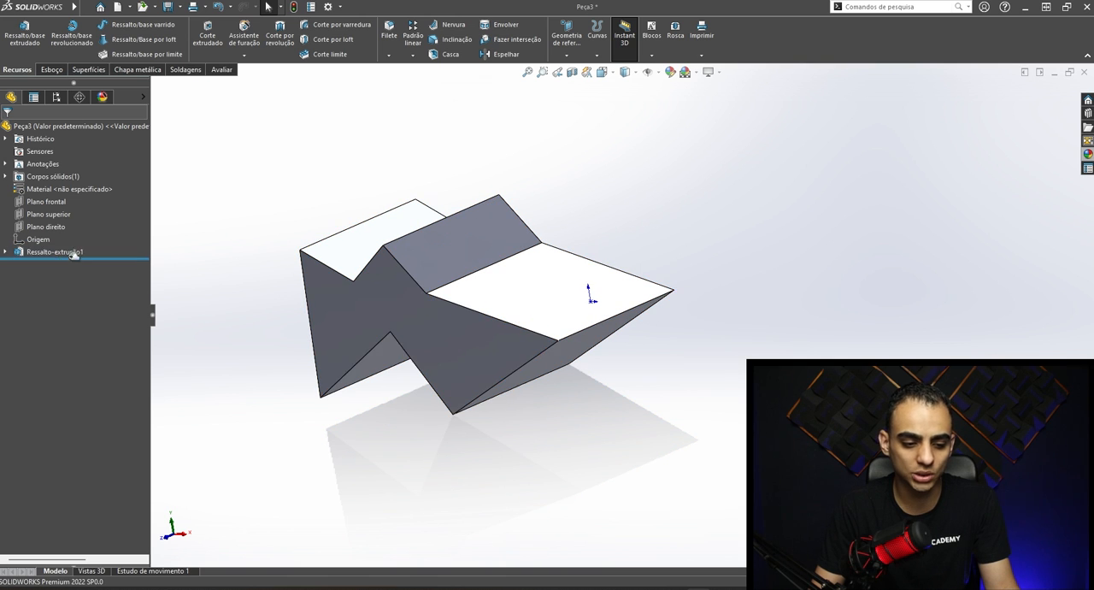
click(47, 253)
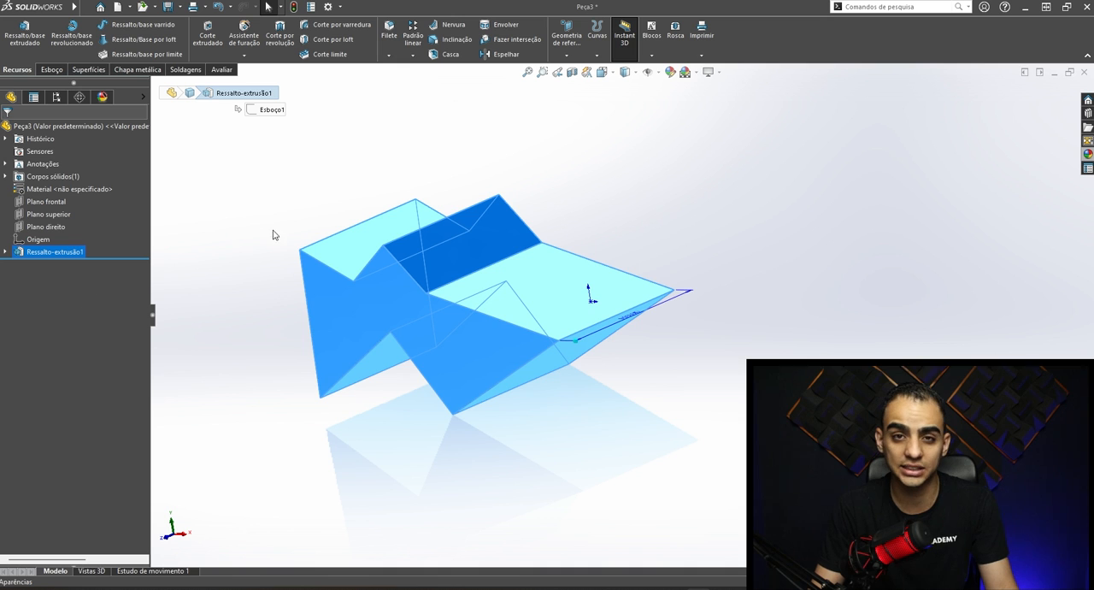
click(378, 161)
- Sketch a small circle on the solid's front face and extrude-cut it through the body as a round hole
click(344, 333)
key(ctrl+8)
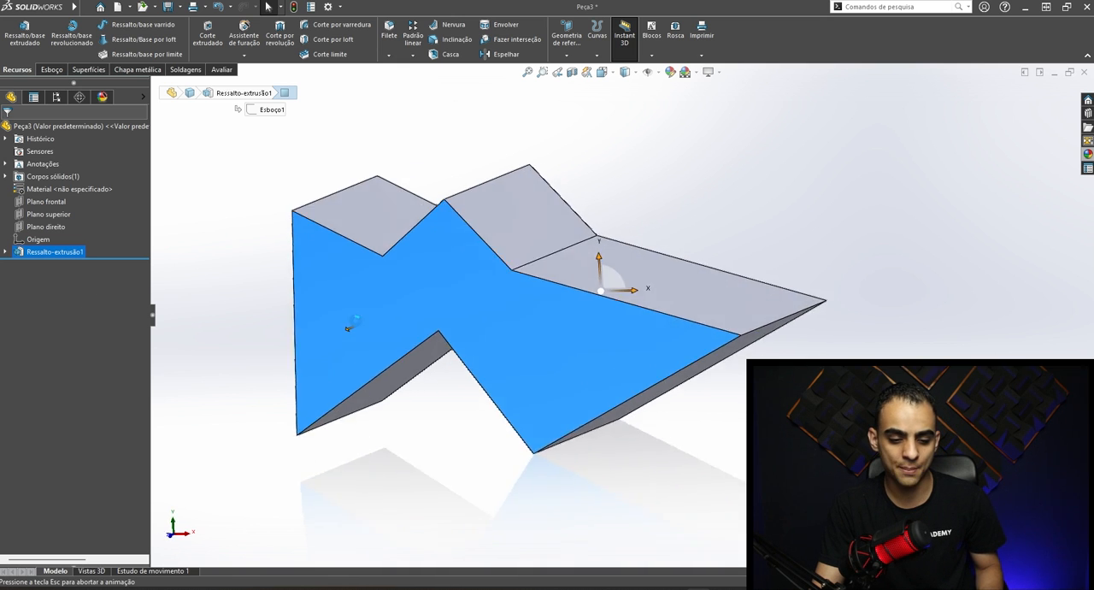
click(413, 283)
click(420, 302)
right_drag(421, 304, 504, 289)
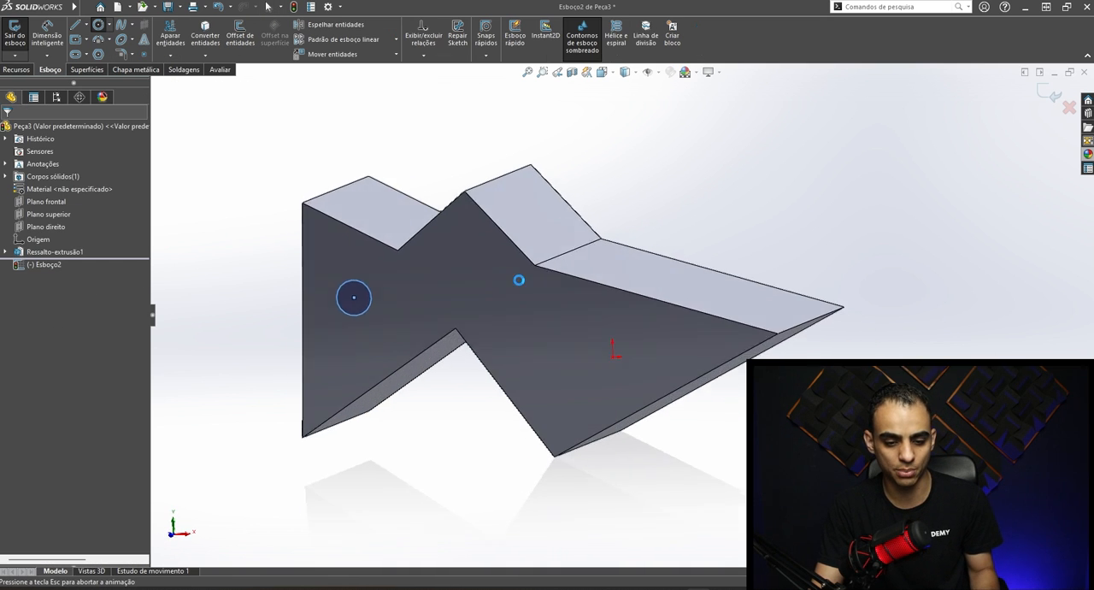
click(64, 199)
click(57, 215)
click(7, 129)
scroll(466, 310, down, 3)
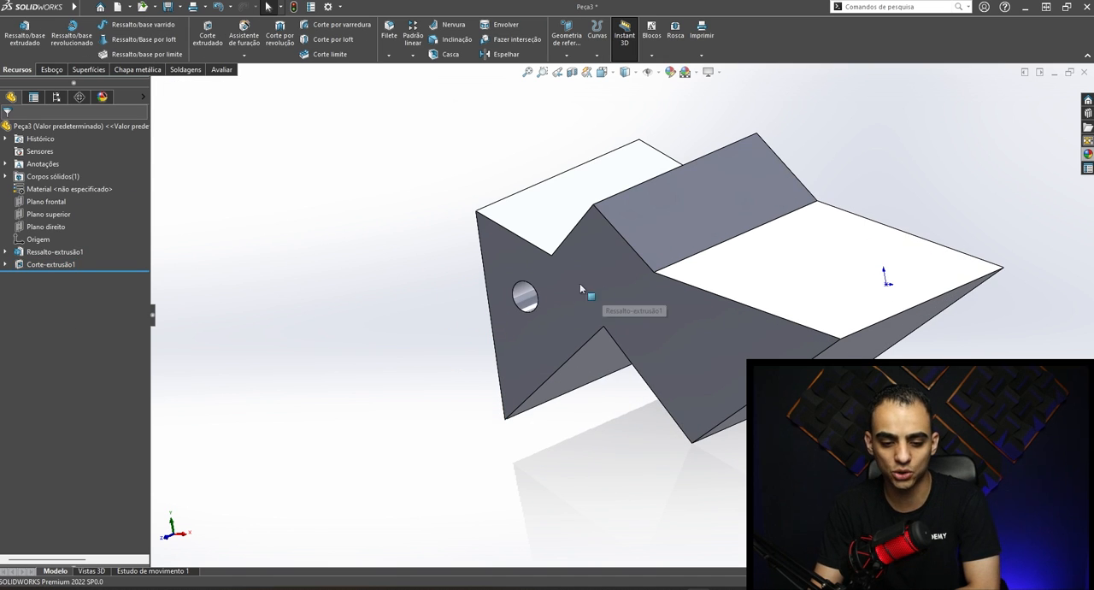
- Examine the Corte-extrusão1 feature and the sketch it contains, highlighting each on the model
click(61, 264)
click(282, 307)
click(6, 264)
click(53, 277)
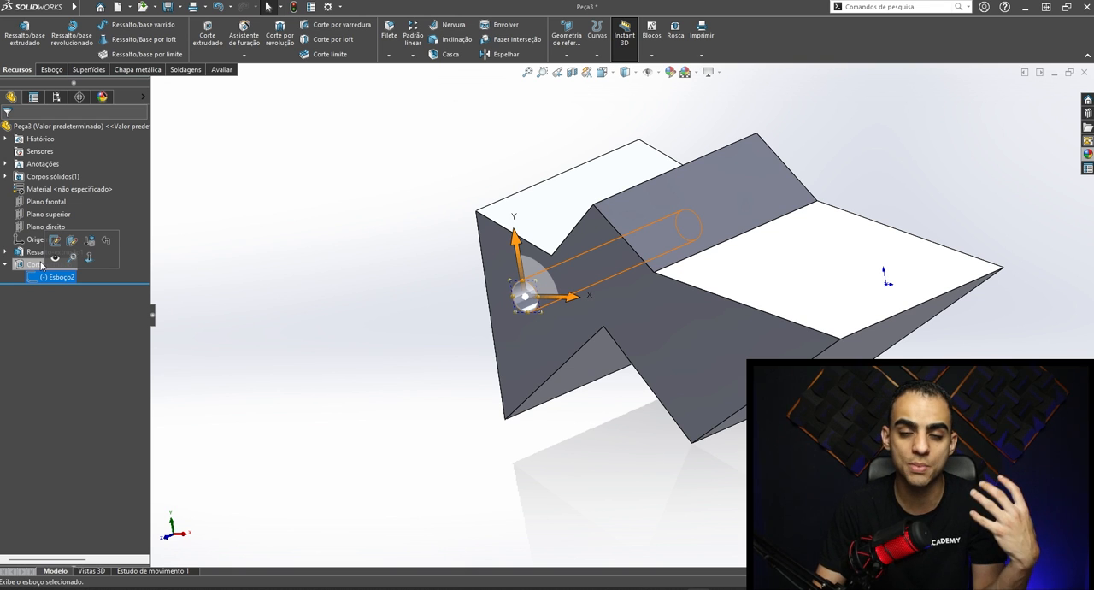
click(41, 265)
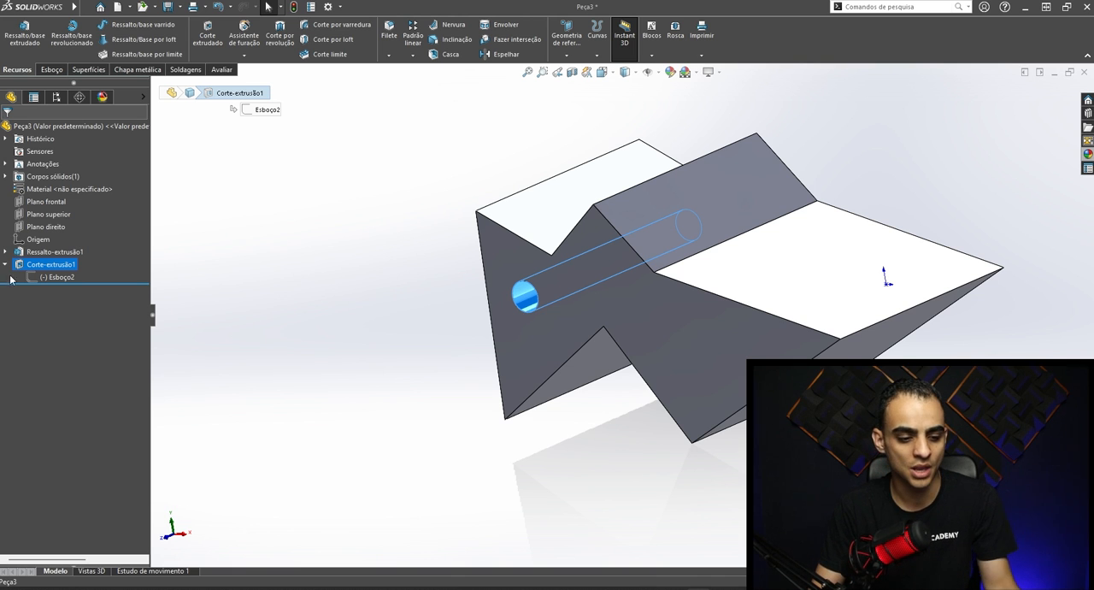
- Delete the hole's cut feature Corte-extrusão1 and its leftover circle sketch Esboço2
click(49, 264)
key(Delete)
key(Return)
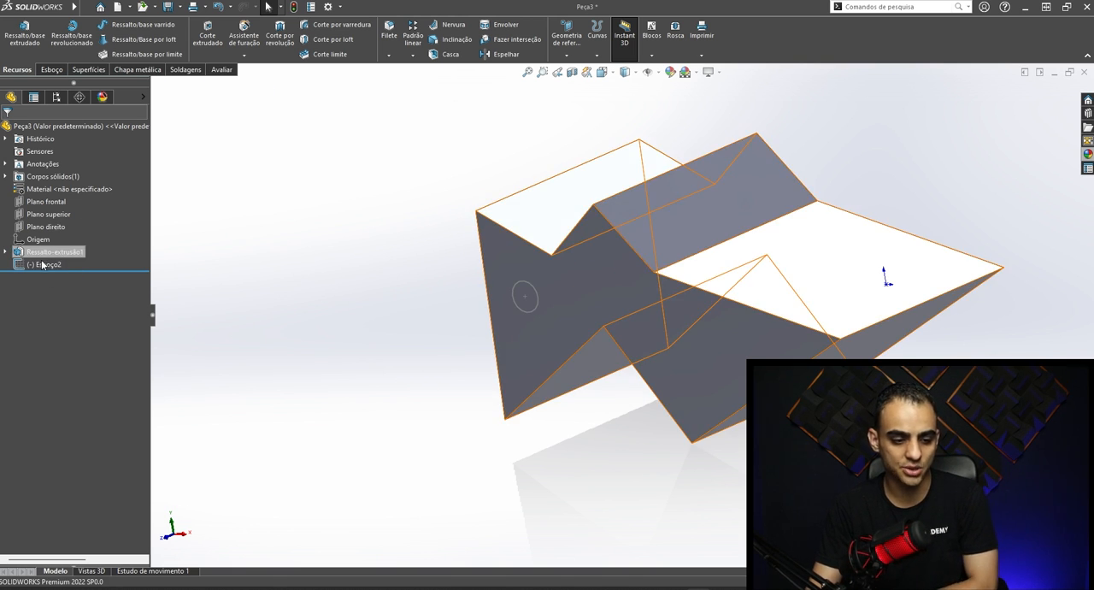
click(45, 263)
key(Delete)
key(Return)
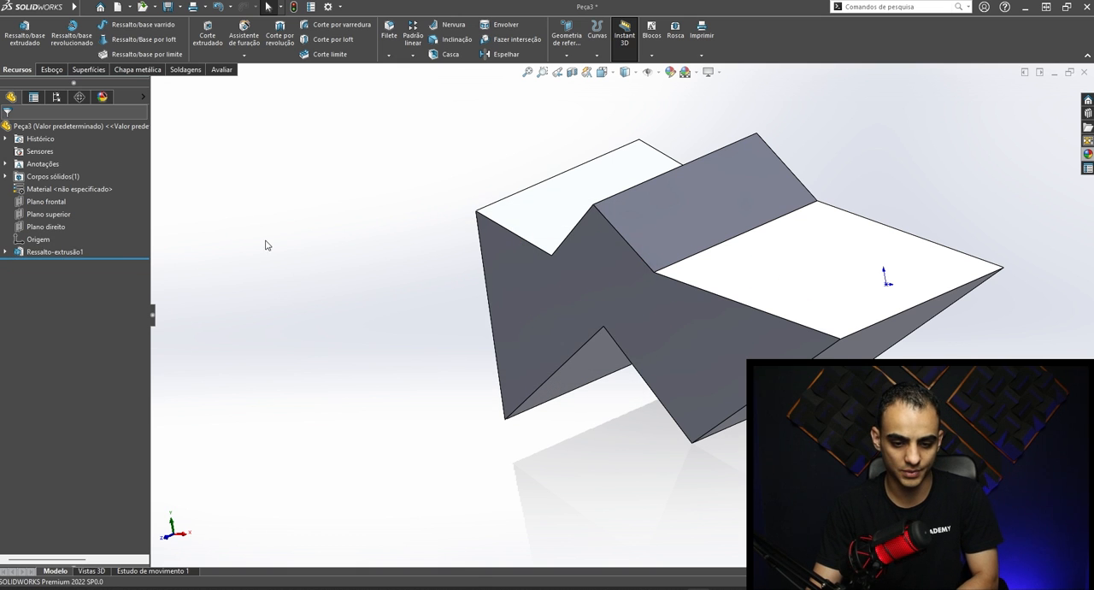
- Delete the Ressalto-extrusão1 feature while keeping its profile sketch Esboço1
click(5, 252)
click(42, 252)
click(182, 253)
click(48, 252)
key(Delete)
key(Return)
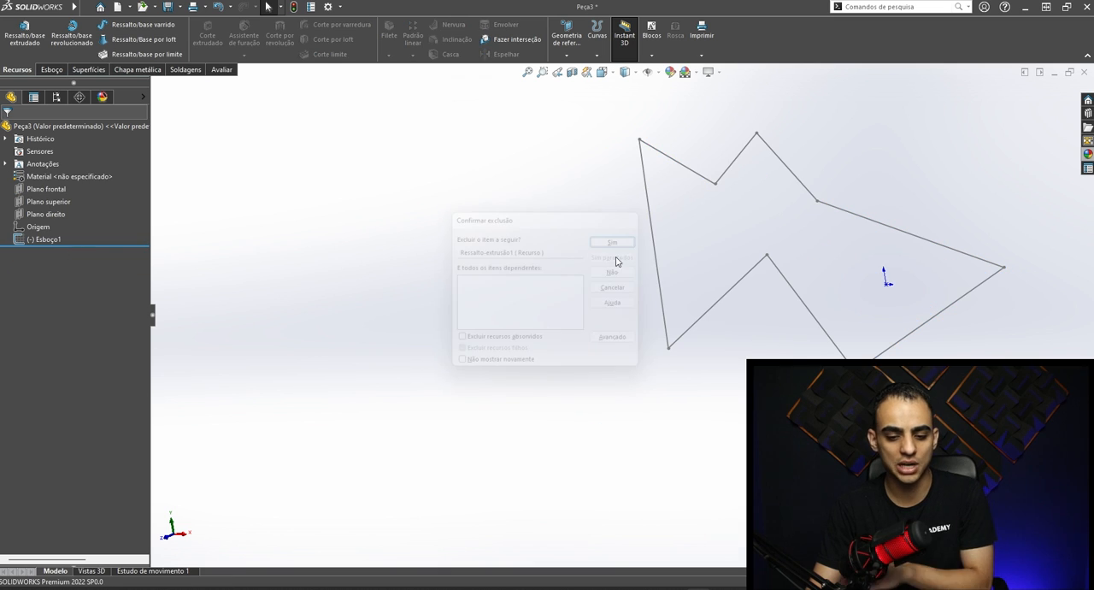
- Open Esboço1 for editing and reshape the profile by moving its upper-left and far-right vertices freely to the left
key(f)
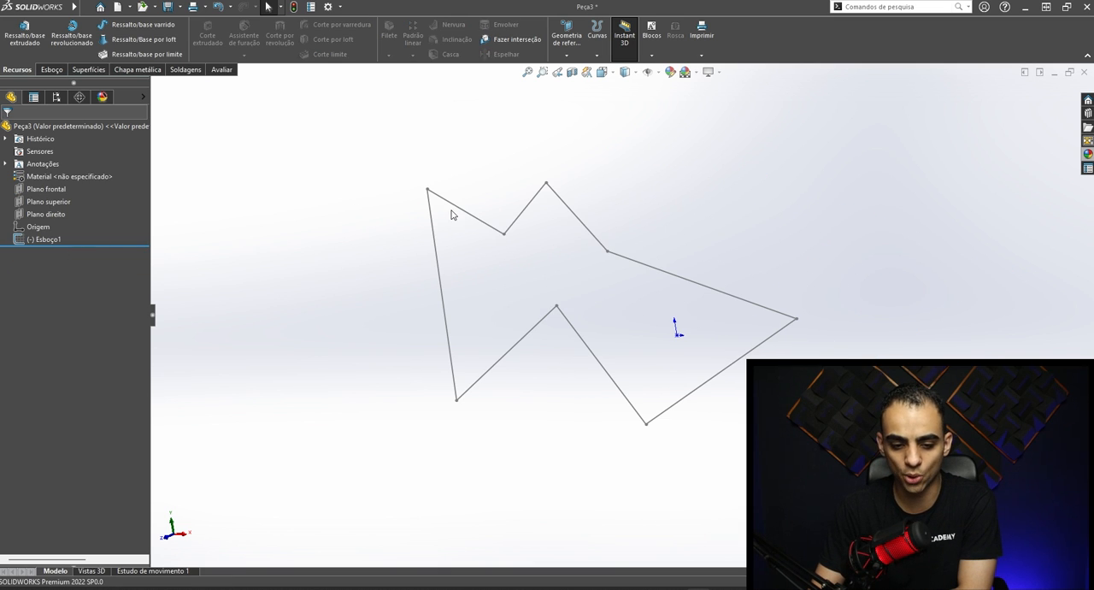
middle_drag(632, 283, 619, 280)
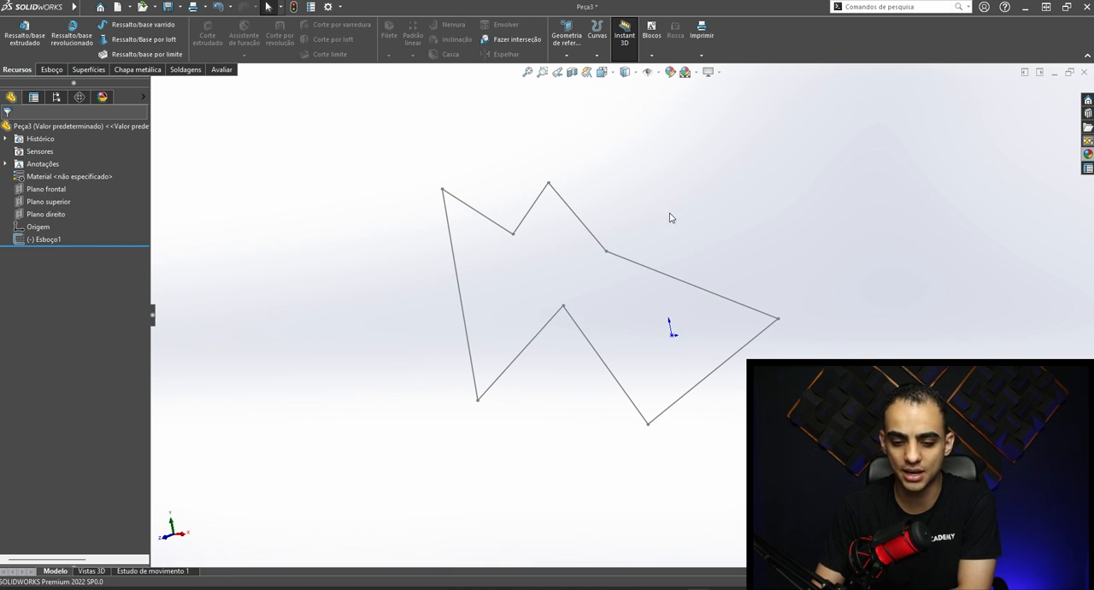
click(46, 240)
right_click(51, 238)
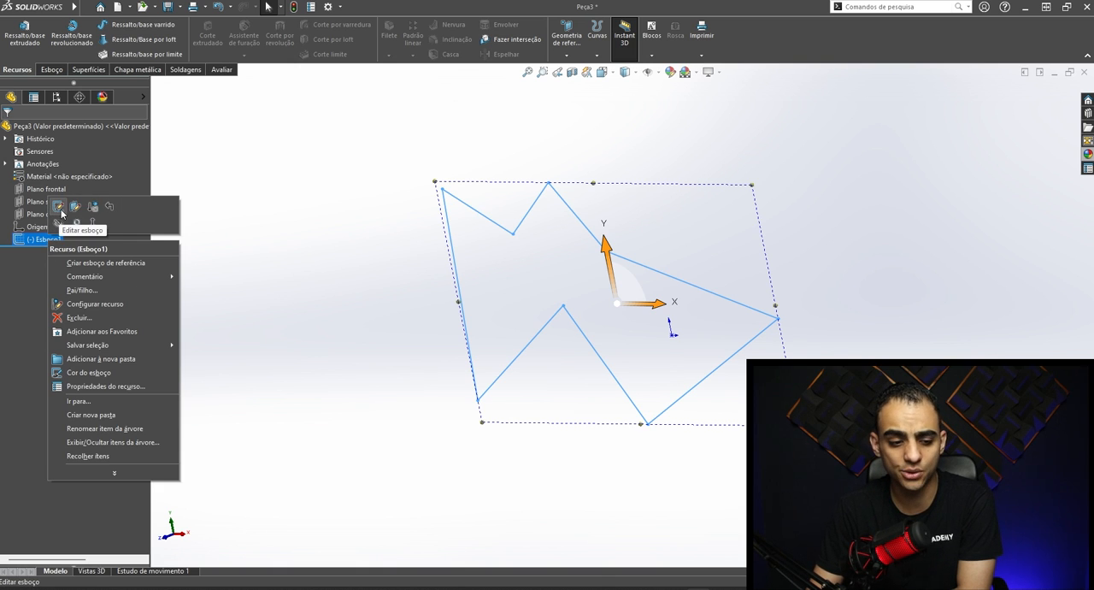
click(58, 207)
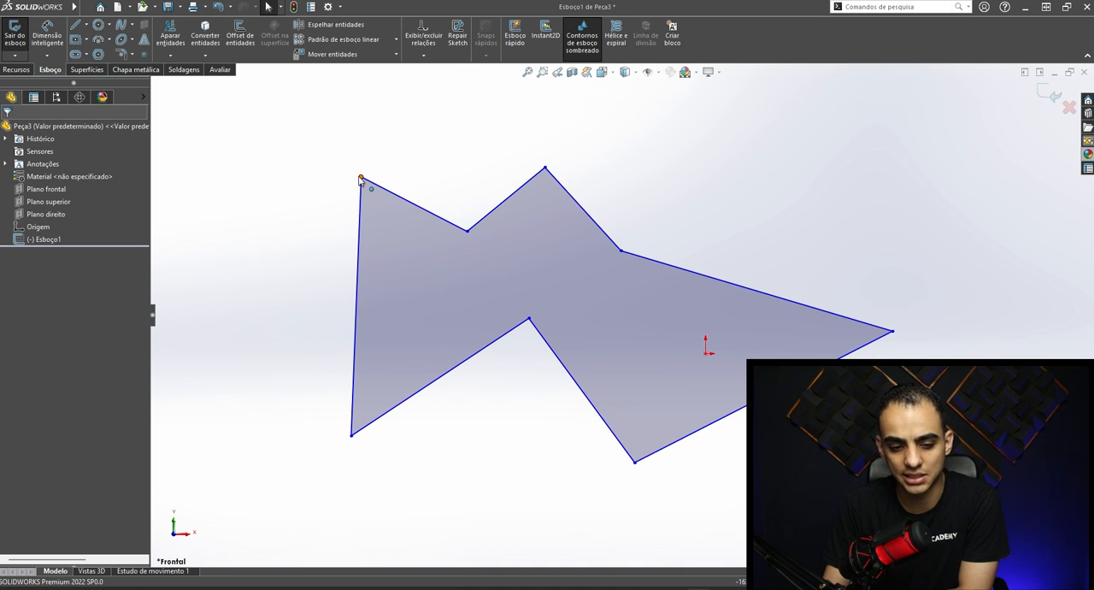
mouse_move(360, 179)
mouse_down()
mouse_move(279, 181)
mouse_move(268, 262)
mouse_move(399, 299)
mouse_move(381, 170)
mouse_move(268, 146)
mouse_move(254, 167)
mouse_move(288, 189)
mouse_up()
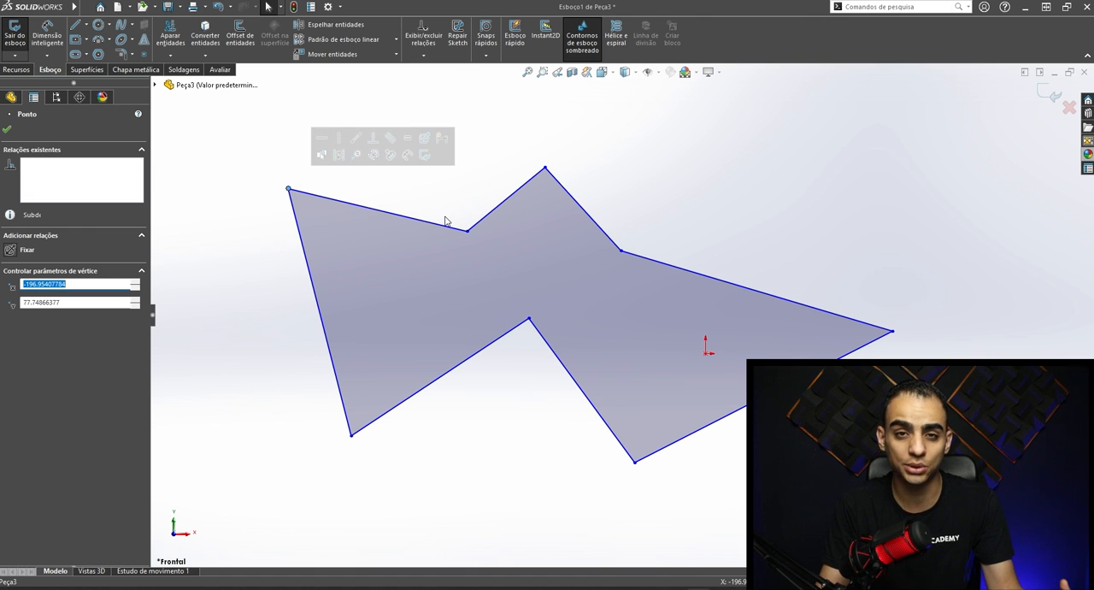
click(856, 278)
mouse_move(893, 332)
mouse_down()
mouse_move(882, 190)
mouse_move(675, 214)
mouse_move(769, 433)
mouse_move(634, 141)
mouse_move(678, 362)
mouse_move(730, 250)
mouse_up()
- Delete all lines of the irregular profile and draw a corner rectangle above and to the left of the origin
drag(847, 524, 254, 122)
key(Delete)
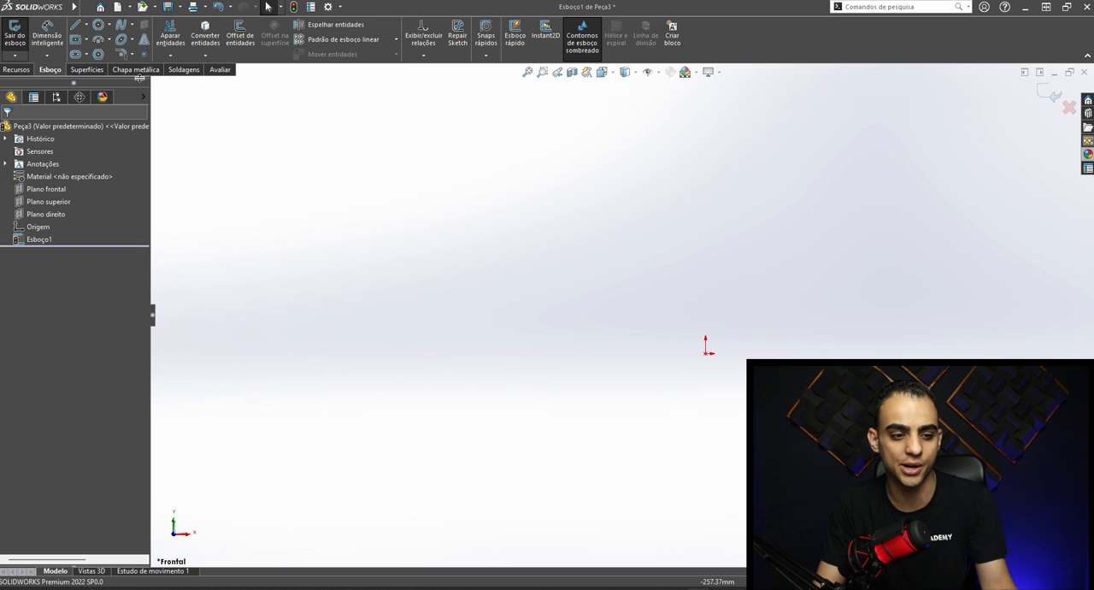
click(84, 40)
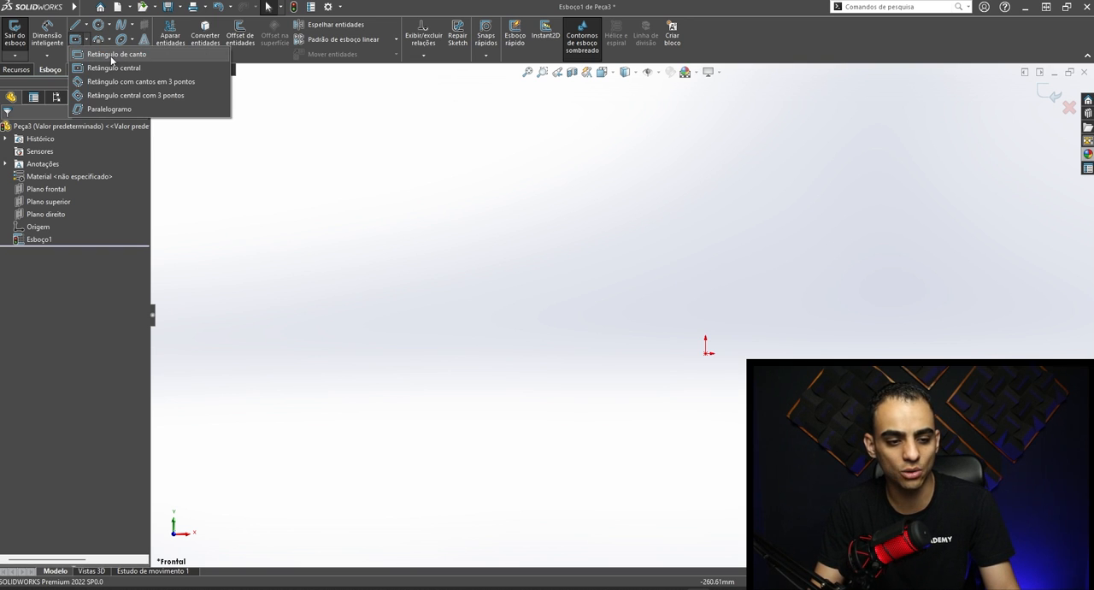
click(111, 55)
mouse_move(371, 179)
mouse_down()
mouse_move(467, 259)
mouse_move(534, 345)
mouse_move(545, 338)
mouse_up()
key(Escape)
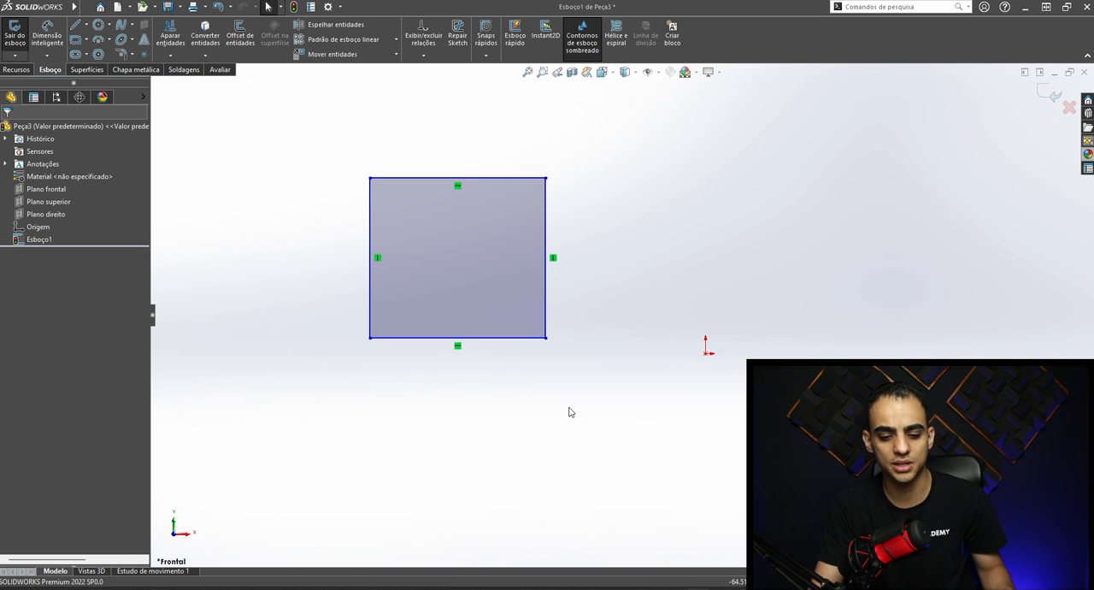
- Dimension the rectangle's bottom edge to 150 mm and its left edge to 120 mm with Smart Dimension
click(49, 40)
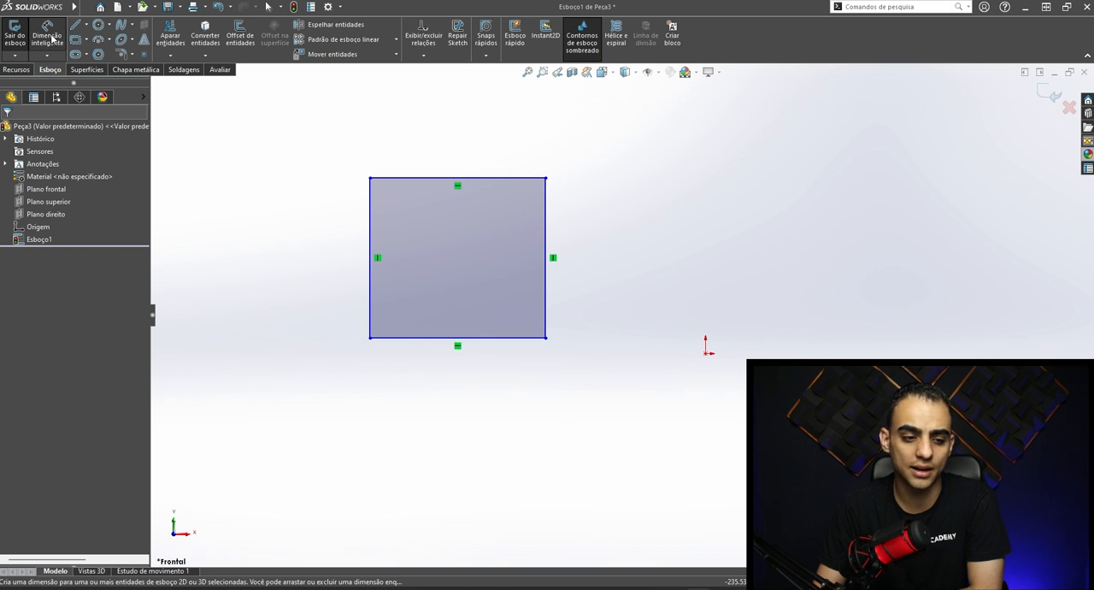
click(432, 341)
click(456, 404)
text(150)
key(Return)
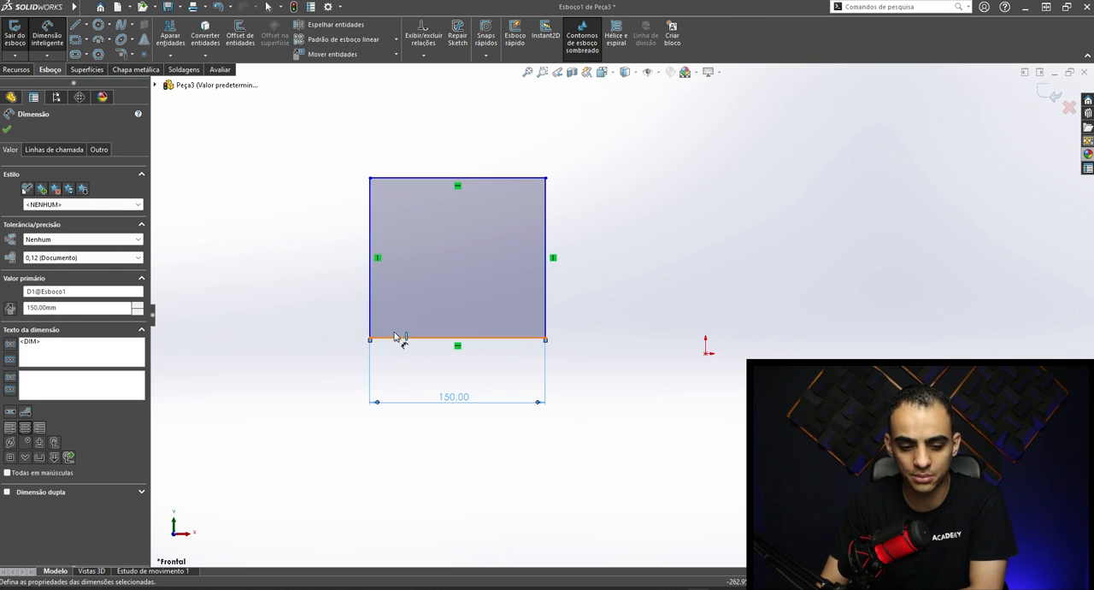
click(371, 304)
click(326, 278)
text(120)
key(Return)
key(Escape)
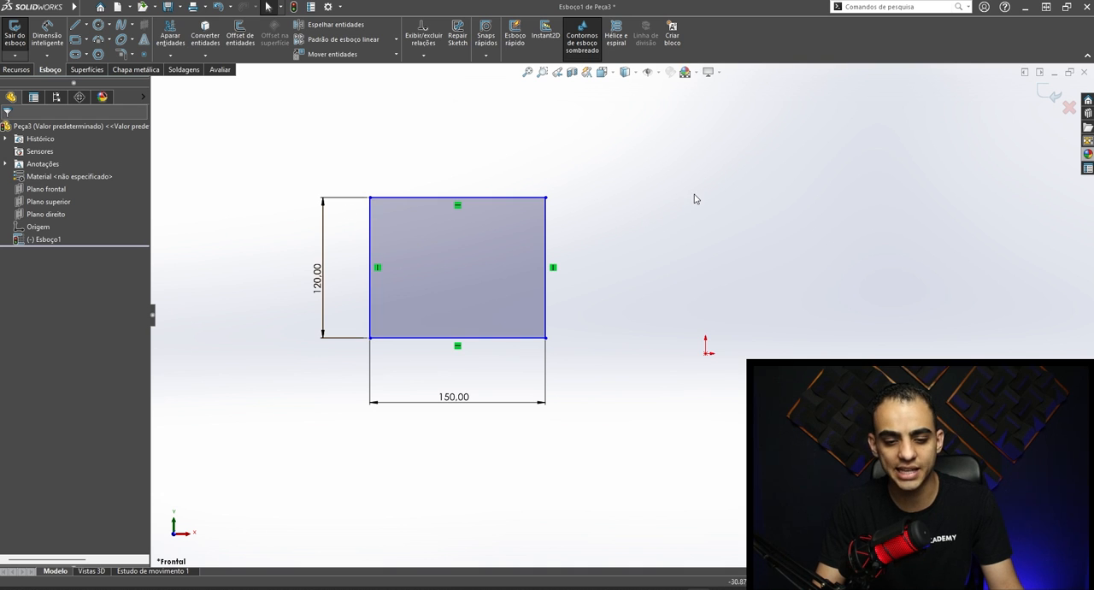
- Move the dimensioned rectangle and attach its lower-right corner to the origin
drag(547, 199, 661, 138)
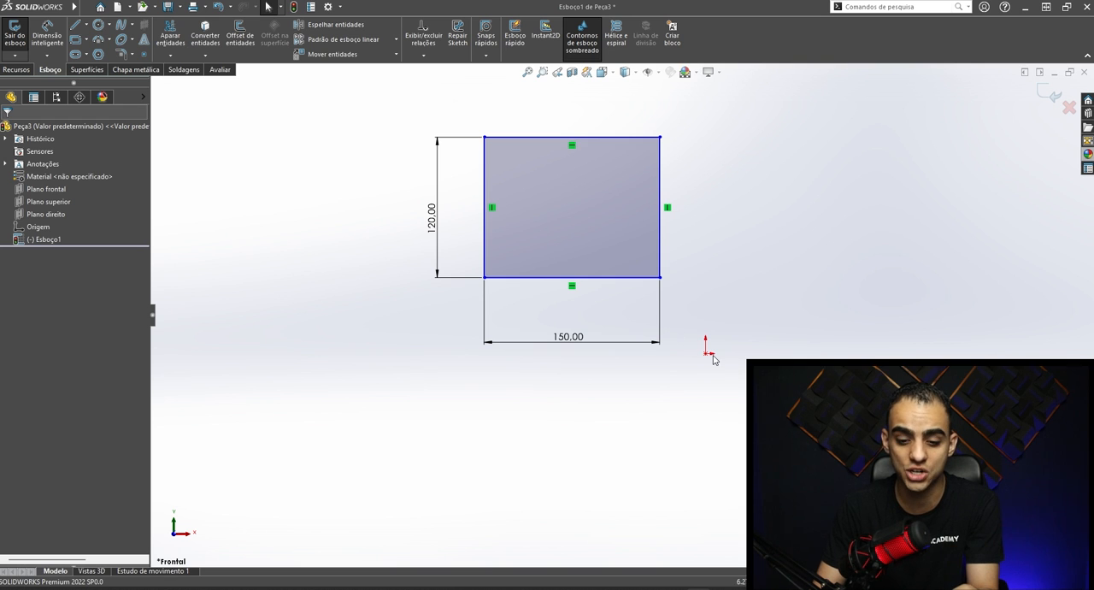
drag(662, 282, 705, 353)
click(723, 439)
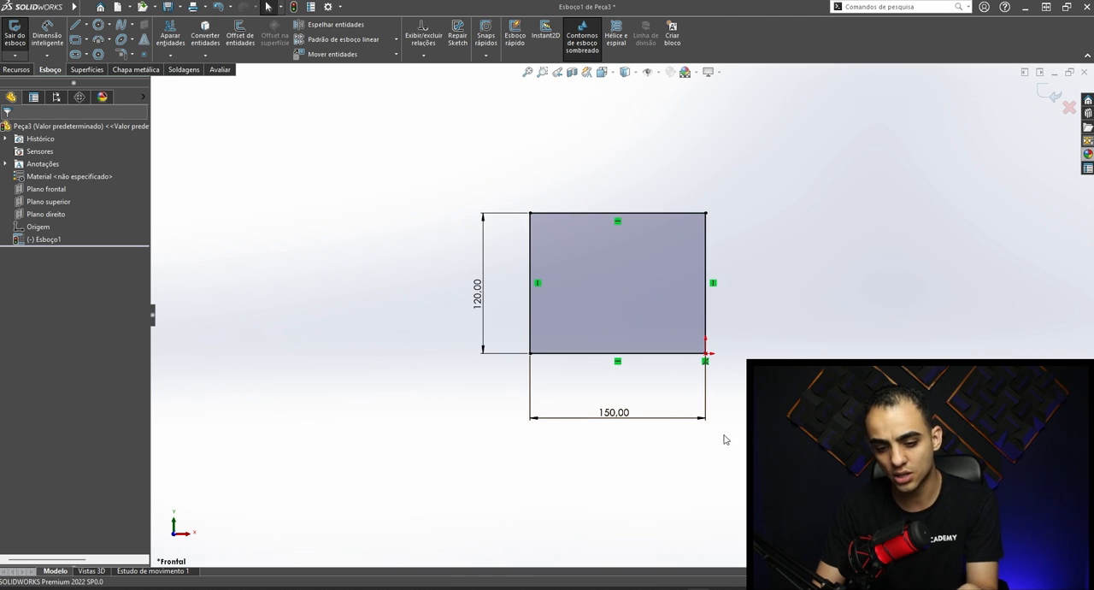
- Select the rectangle's upper-right vertex, test whether the rectangle can still be moved, and clear the selection
click(706, 215)
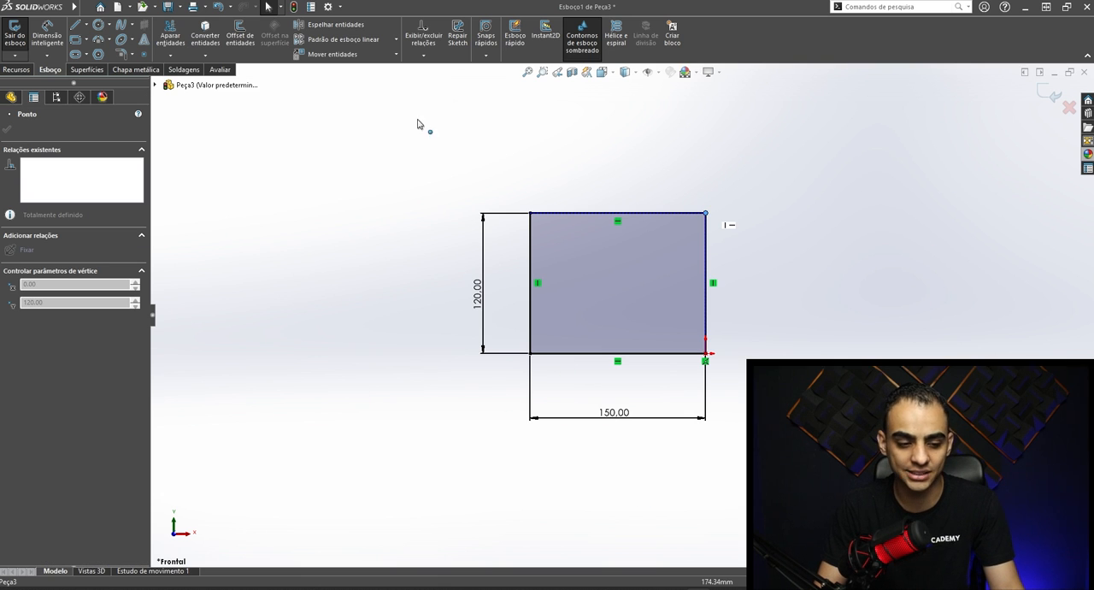
drag(332, 198, 869, 213)
click(843, 181)
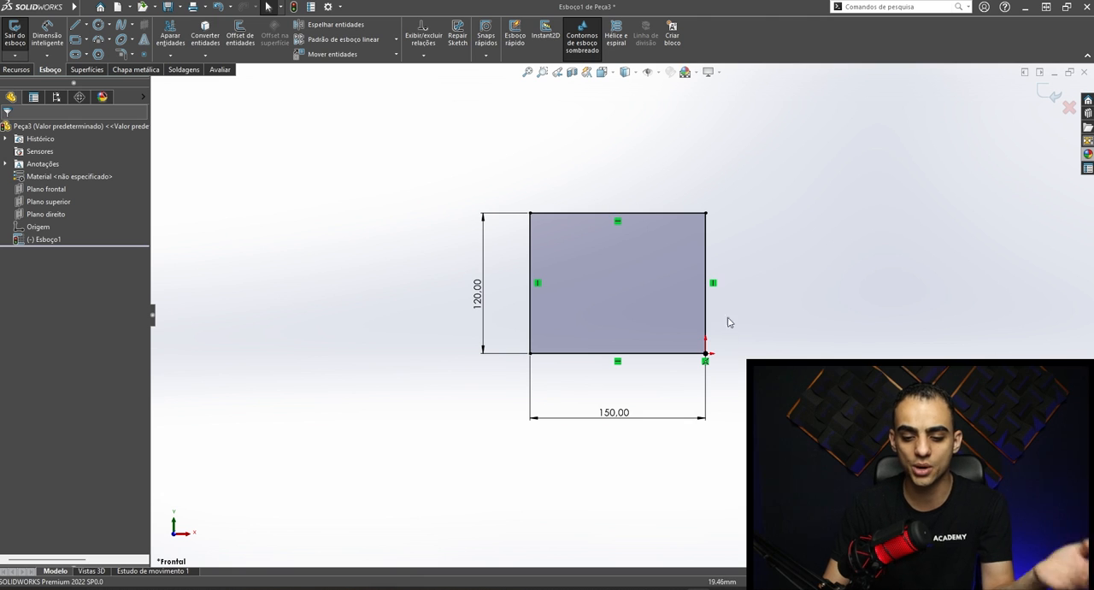
- Start a boss extrusion of the rectangle sketch and set its blind depth to 350 mm
mouse_move(737, 244)
middle_down()
mouse_move(701, 312)
mouse_move(634, 128)
middle_up()
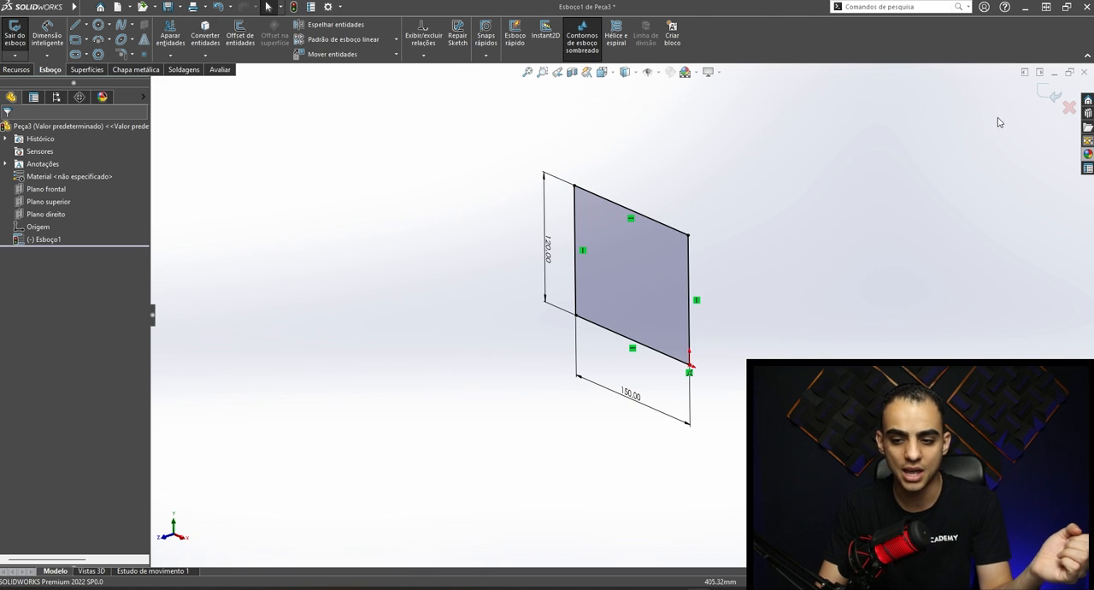
click(16, 69)
click(24, 48)
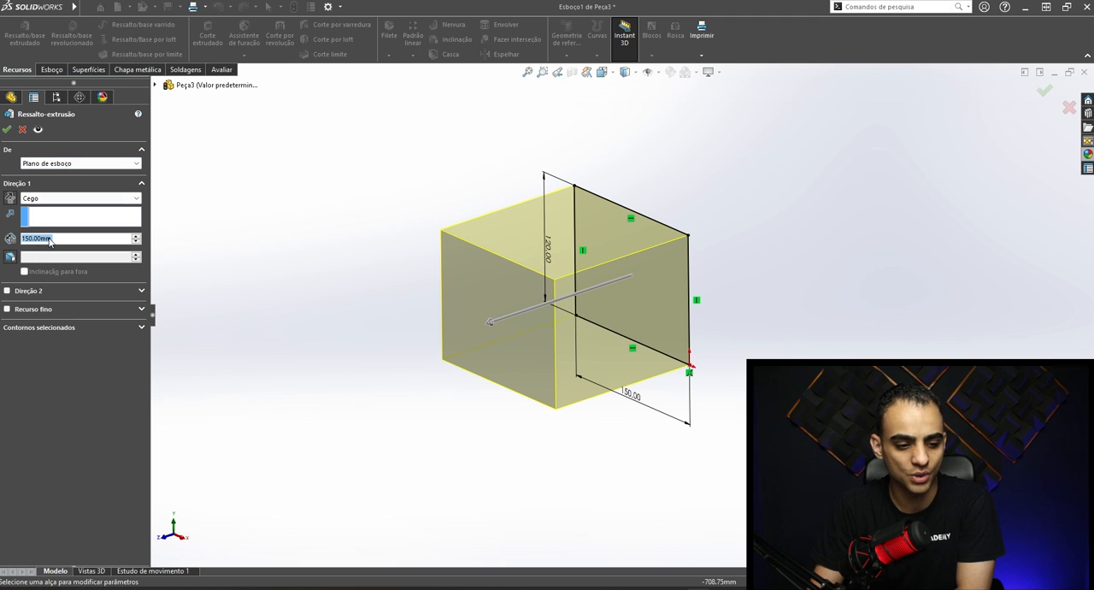
text(350)
key(Return)
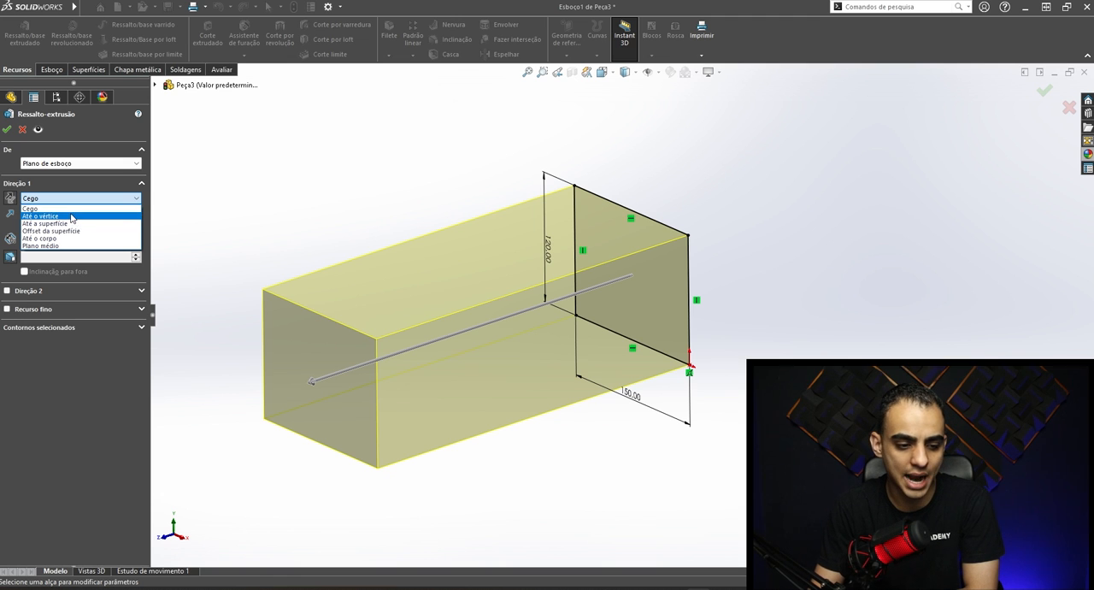
- Set the extrusion's end condition to Mid Plane (Plano médio) and create the feature
click(616, 266)
scroll(675, 244, down, 2)
middle_drag(676, 244, 590, 247)
scroll(615, 291, up, 1)
middle_drag(615, 292, 573, 306)
scroll(619, 276, up, 2)
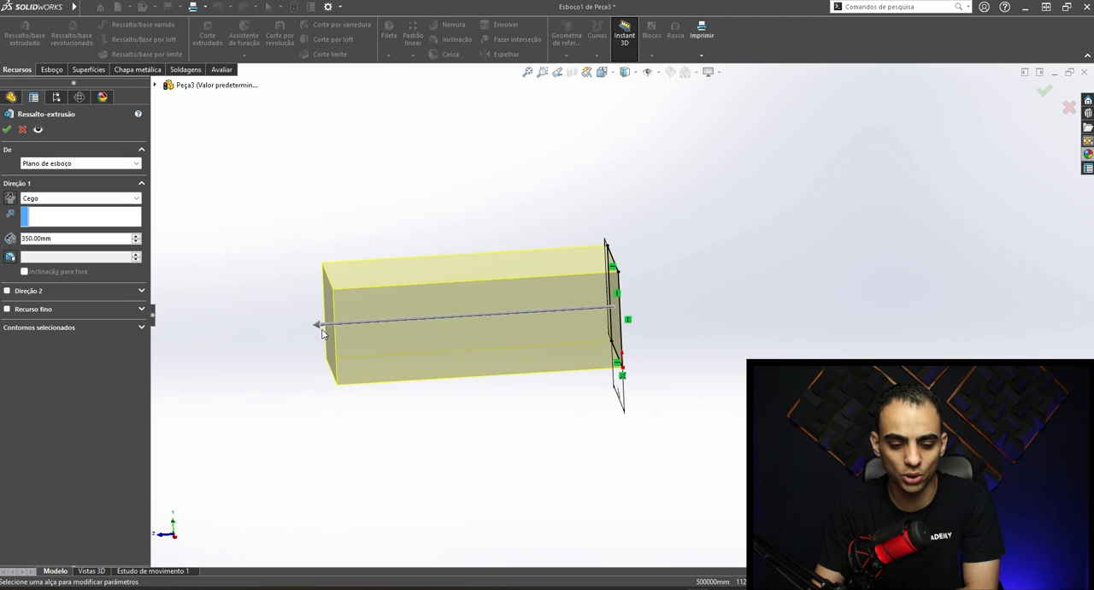
click(49, 197)
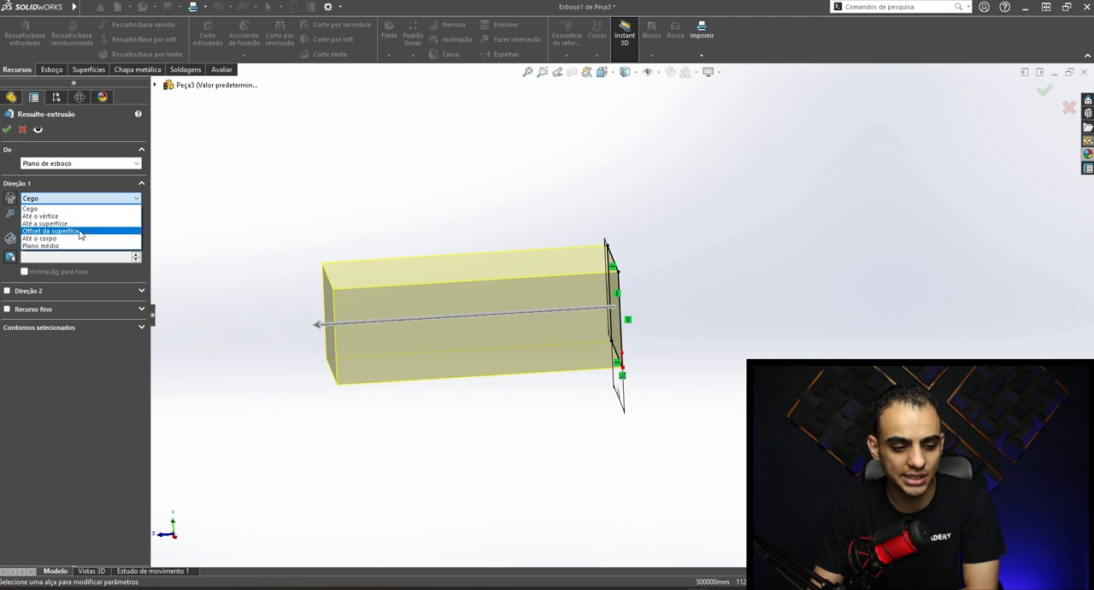
click(41, 245)
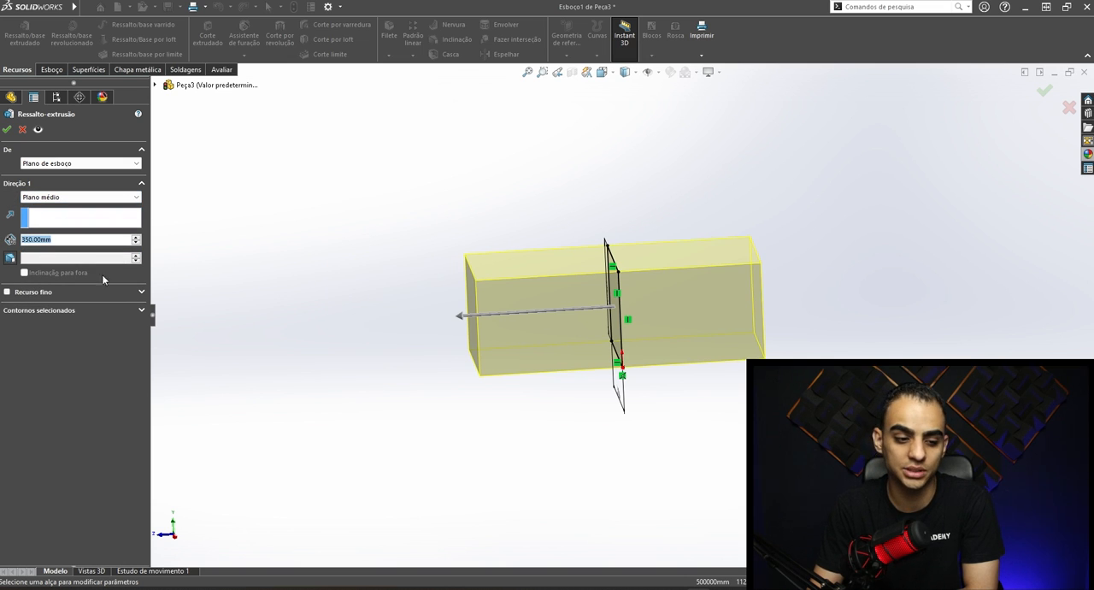
middle_drag(716, 313, 705, 271)
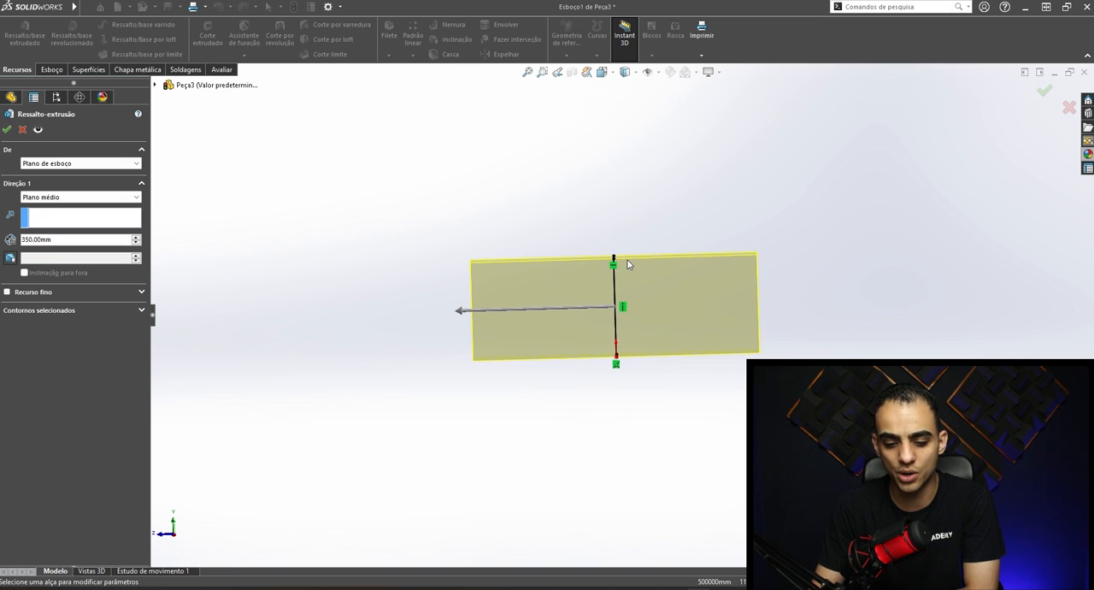
click(7, 129)
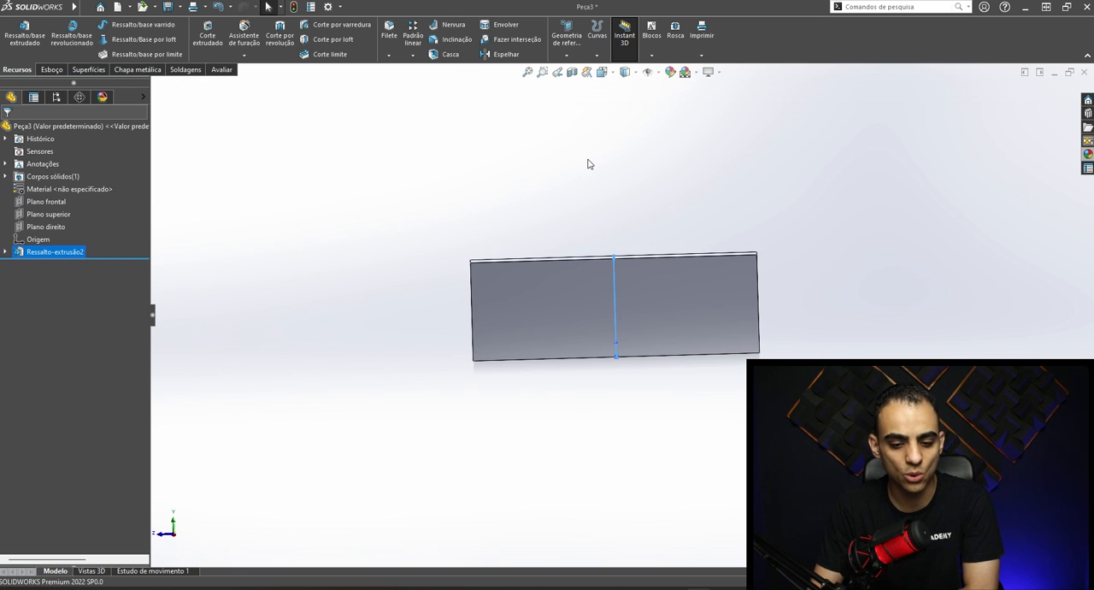
- Examine the extruded block from several sides, expand its feature to show the sketch, and check the front and top planes
middle_drag(612, 167, 707, 323)
scroll(611, 380, down, 3)
scroll(508, 267, up, 4)
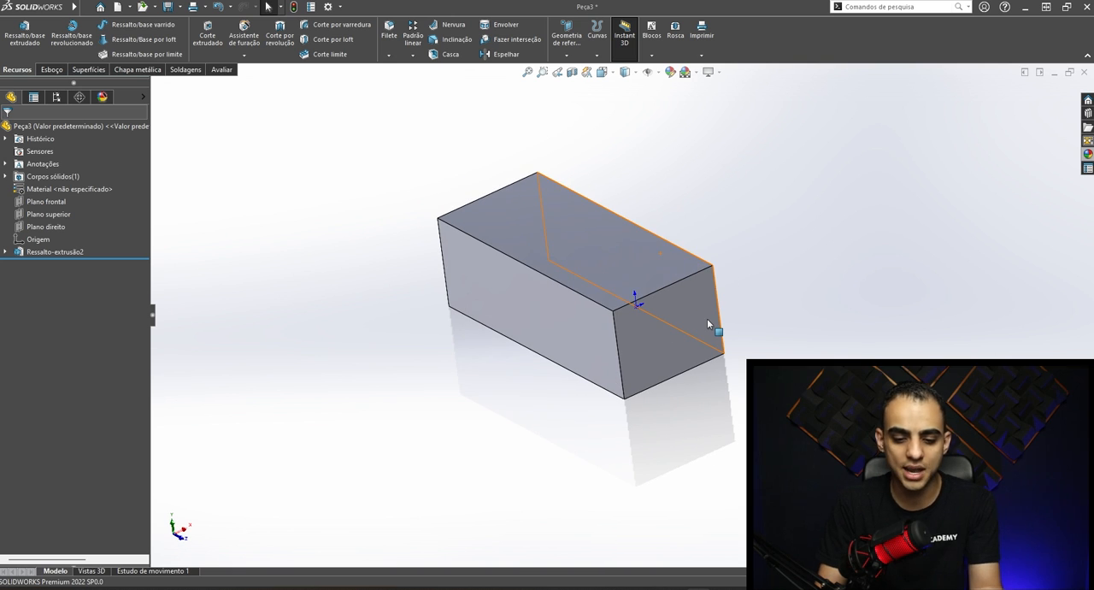
middle_drag(715, 252, 655, 239)
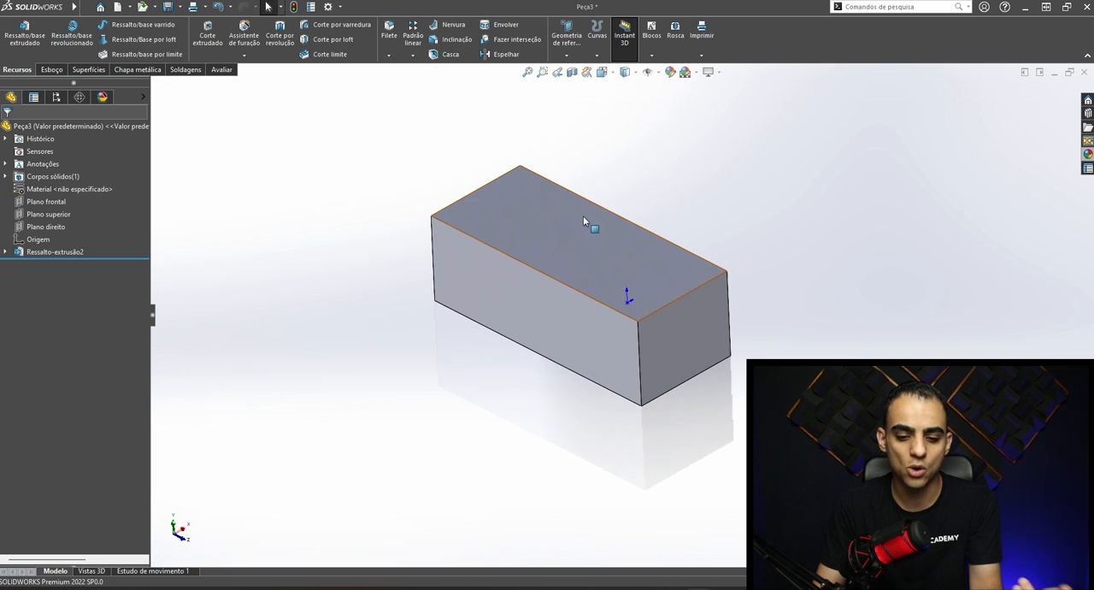
middle_drag(564, 247, 671, 262)
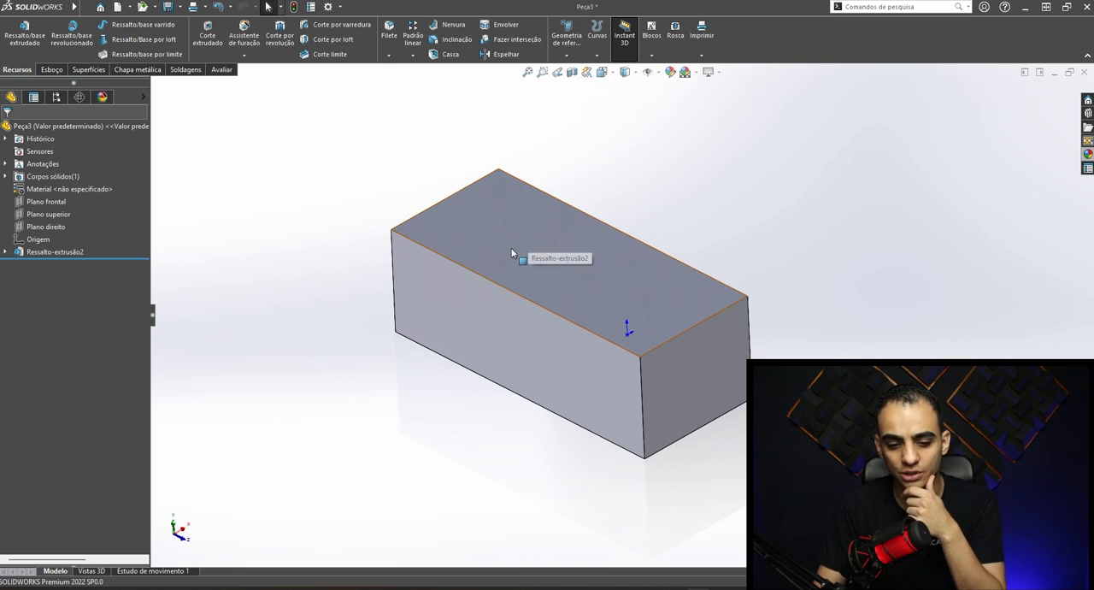
click(6, 251)
click(51, 264)
click(45, 203)
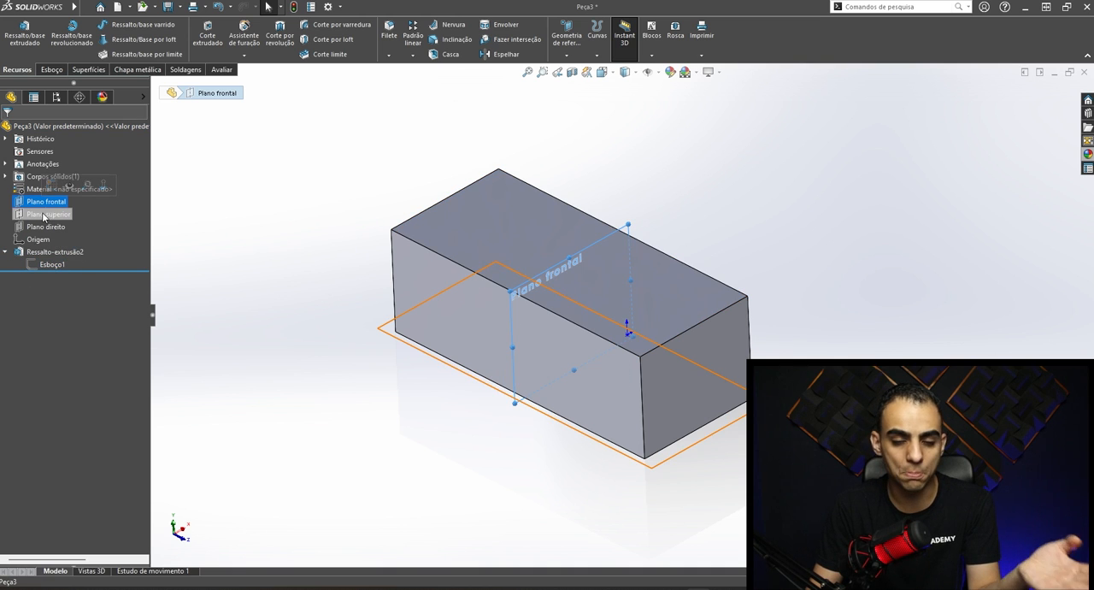
click(46, 216)
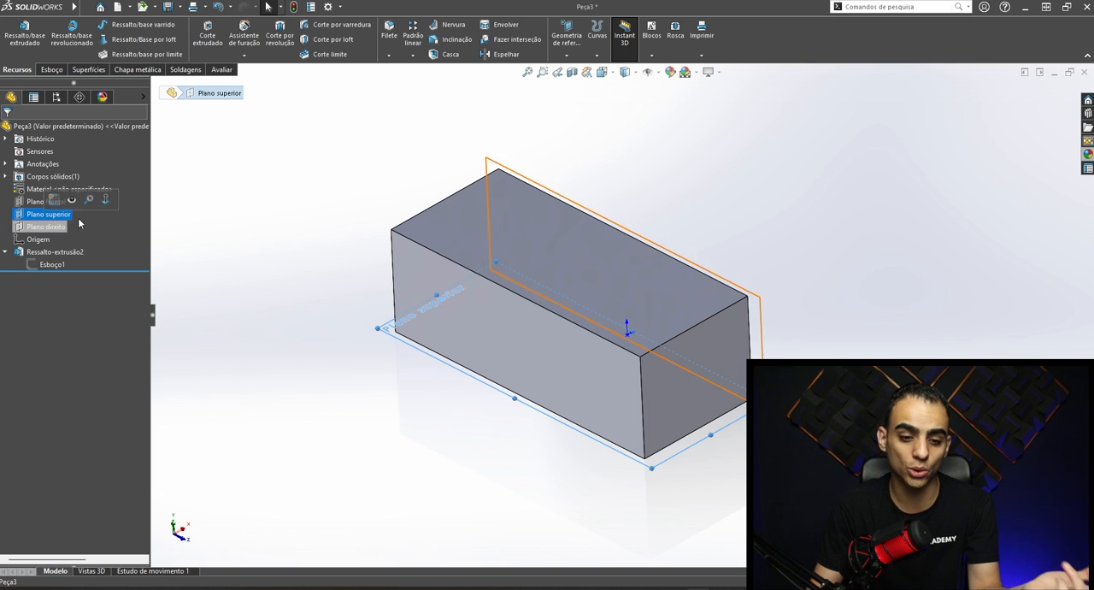
click(201, 207)
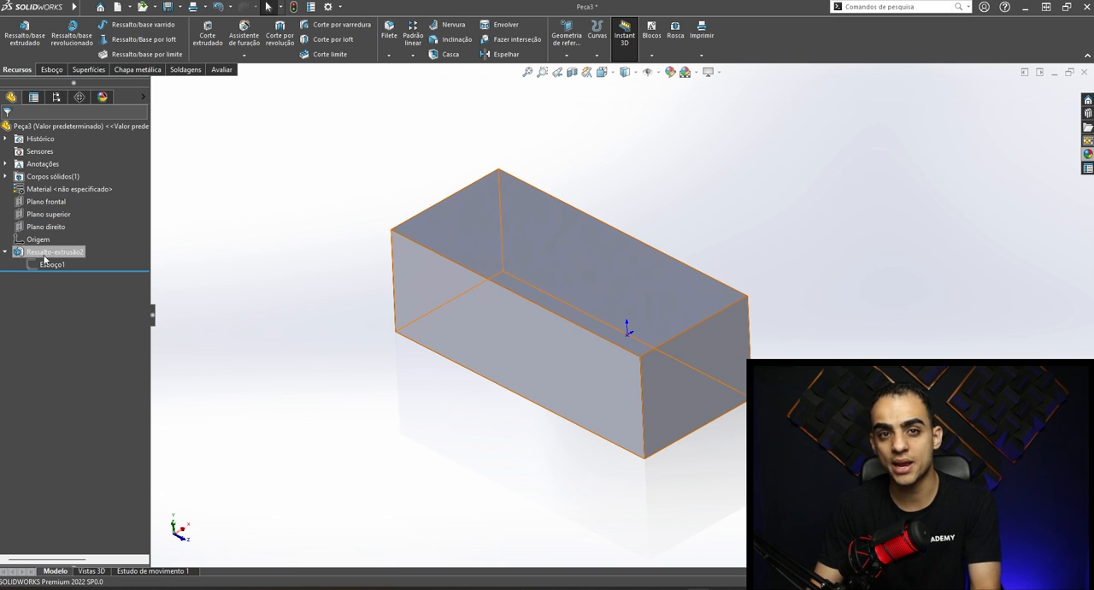
click(469, 250)
click(268, 358)
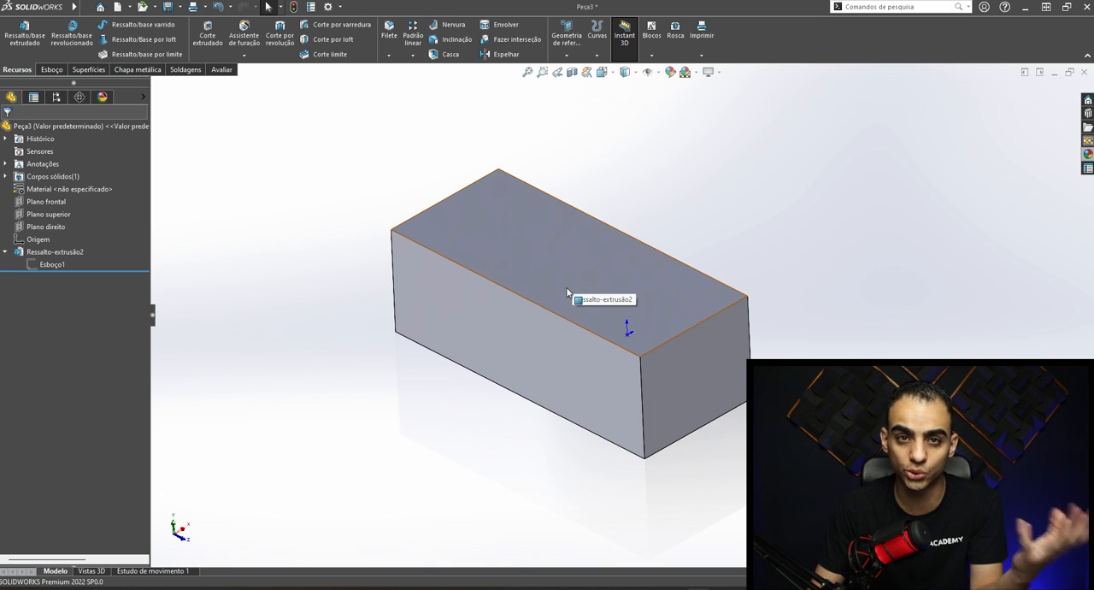
- Sketch a vertical straight slot on the block's top face, about 201 mm between arc centers and about 71 mm wide
click(50, 70)
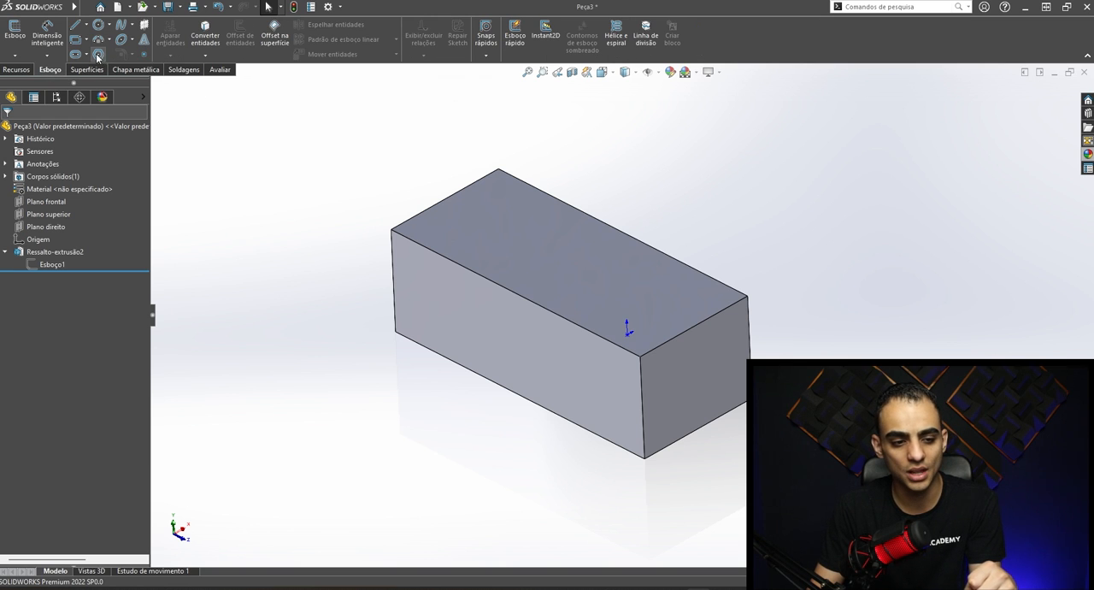
click(555, 224)
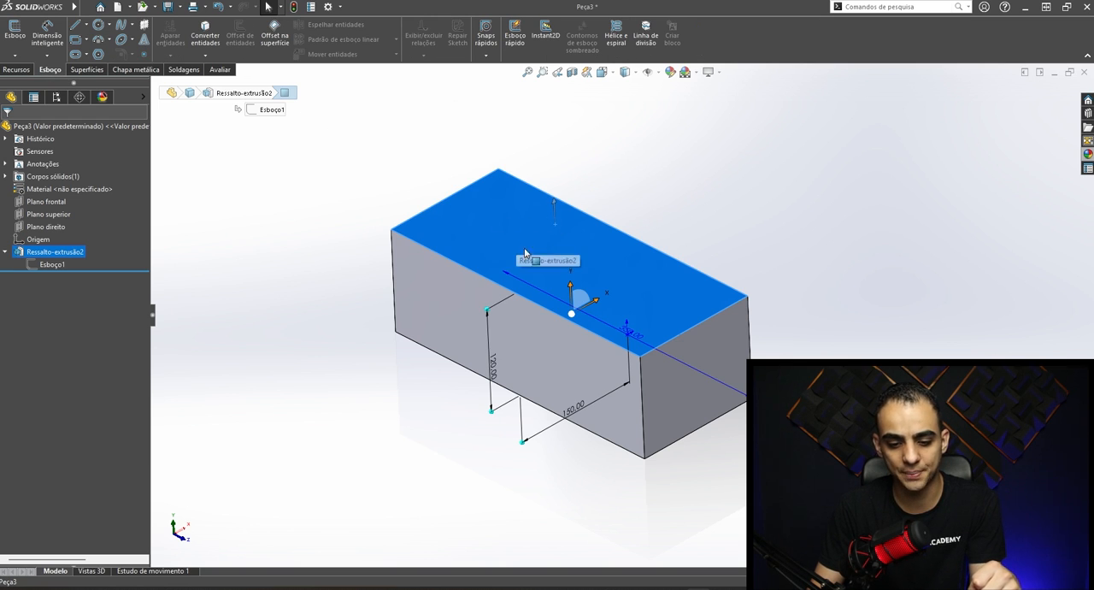
click(75, 55)
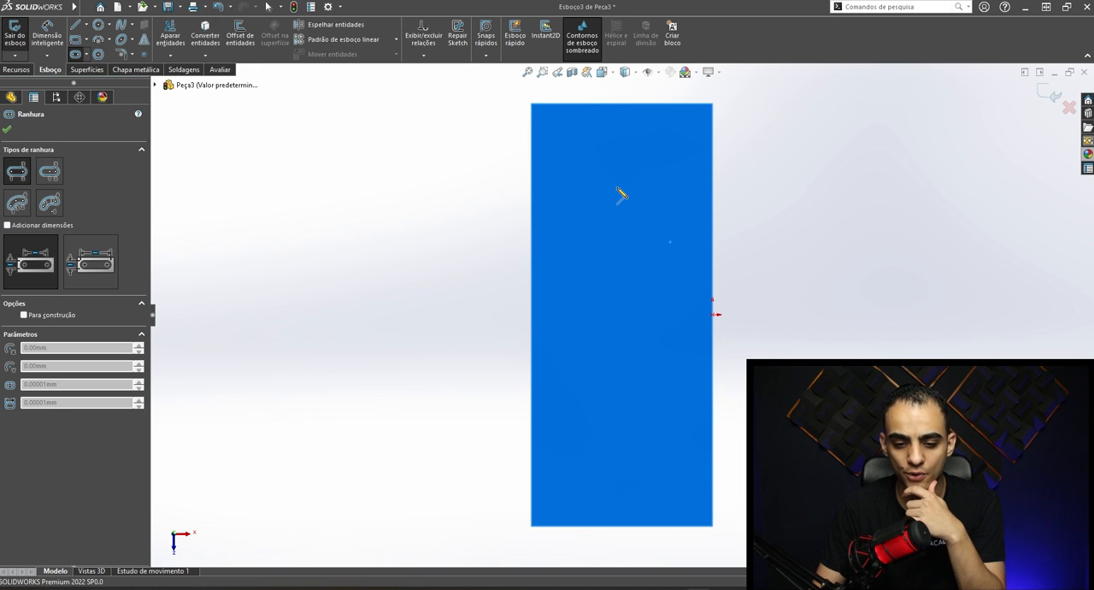
click(619, 191)
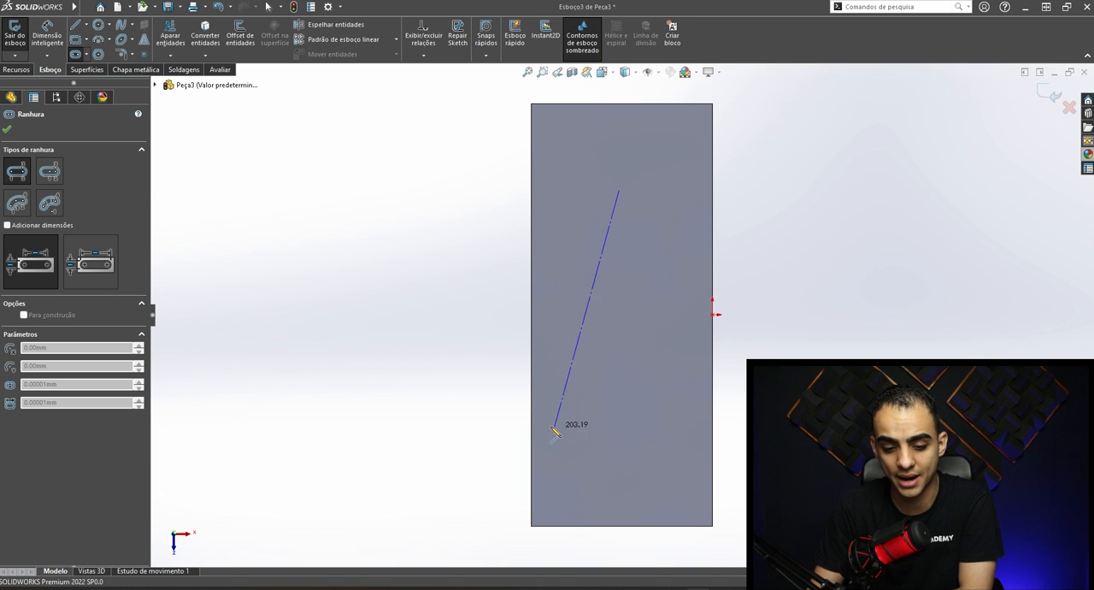
click(620, 432)
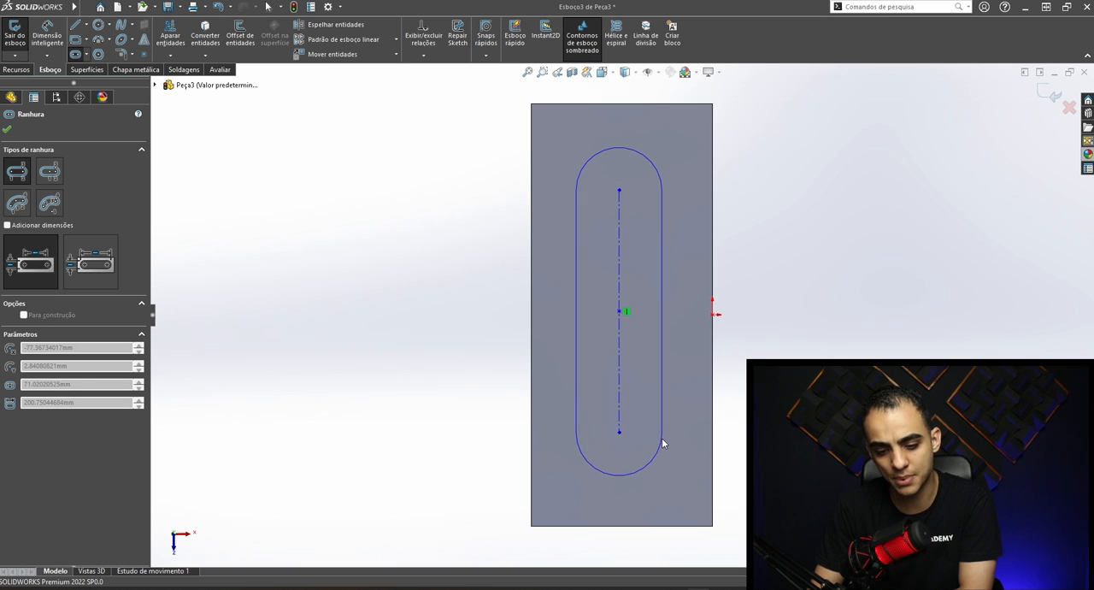
click(661, 440)
key(Escape)
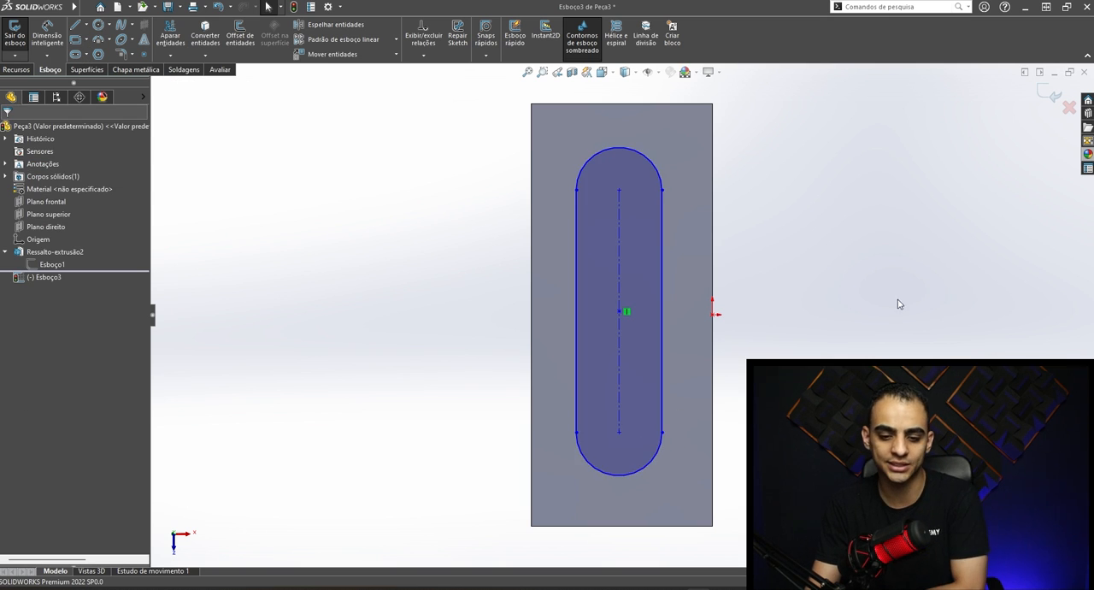
- Inspect the slot on the block's top face, then shift its upper-right point slightly to test its freedom of movement
mouse_move(712, 358)
middle_down()
mouse_move(640, 122)
mouse_move(624, 201)
middle_up()
scroll(703, 278, down, 2)
click(681, 177)
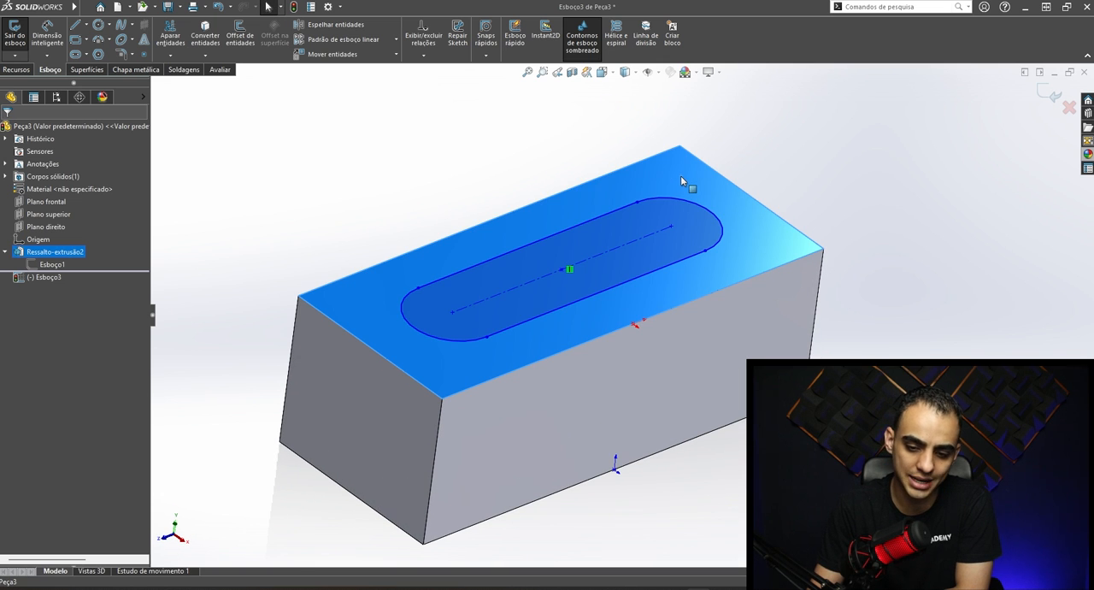
click(259, 205)
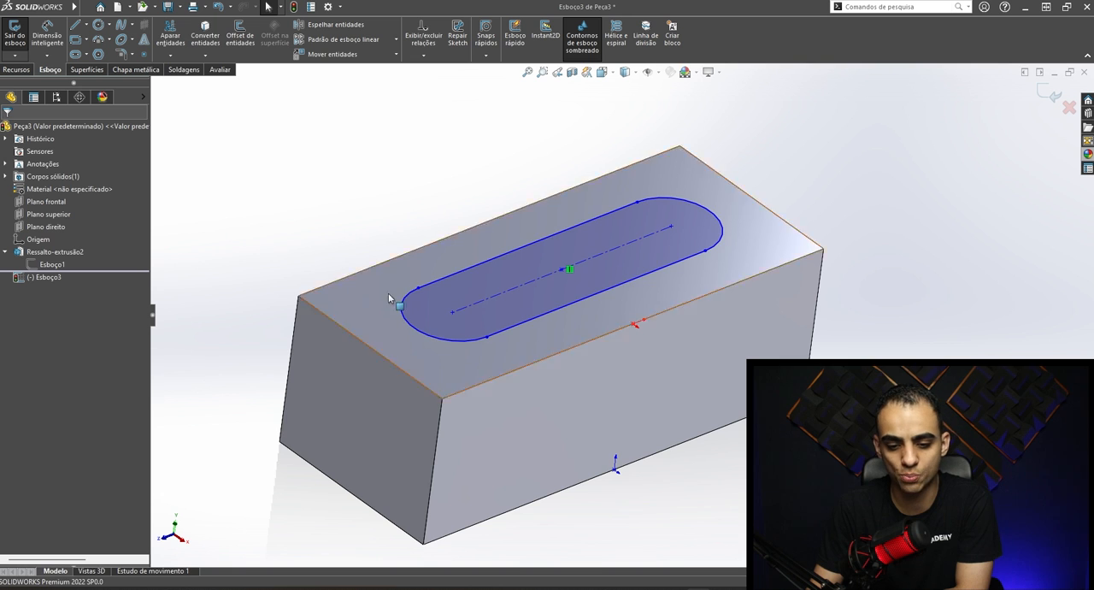
mouse_move(685, 315)
middle_down()
mouse_move(525, 359)
mouse_move(494, 266)
mouse_move(504, 358)
middle_up()
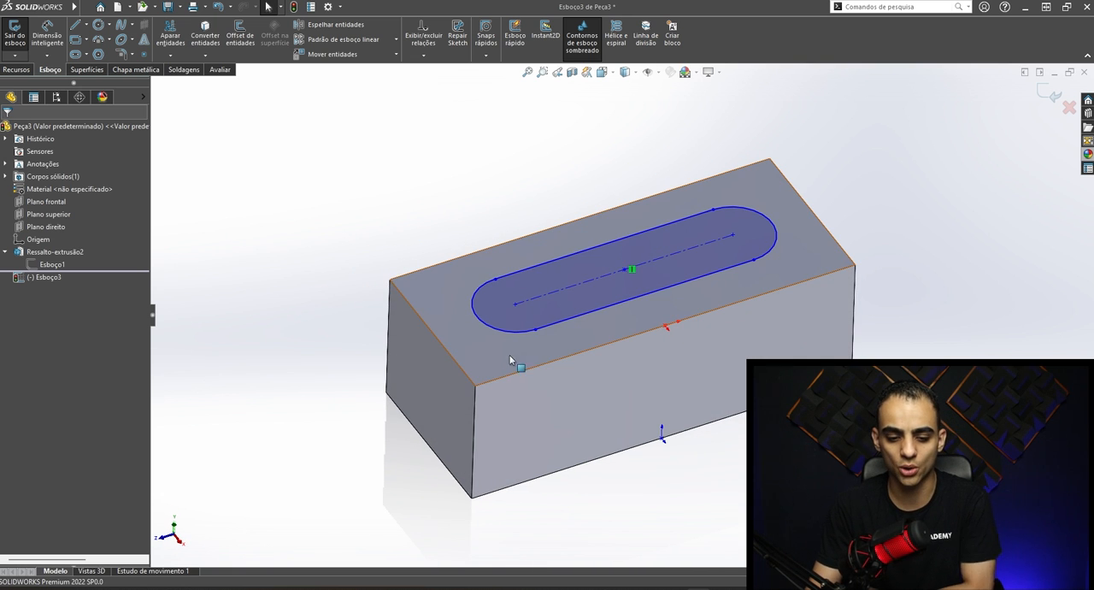
click(558, 349)
key(ctrl+8)
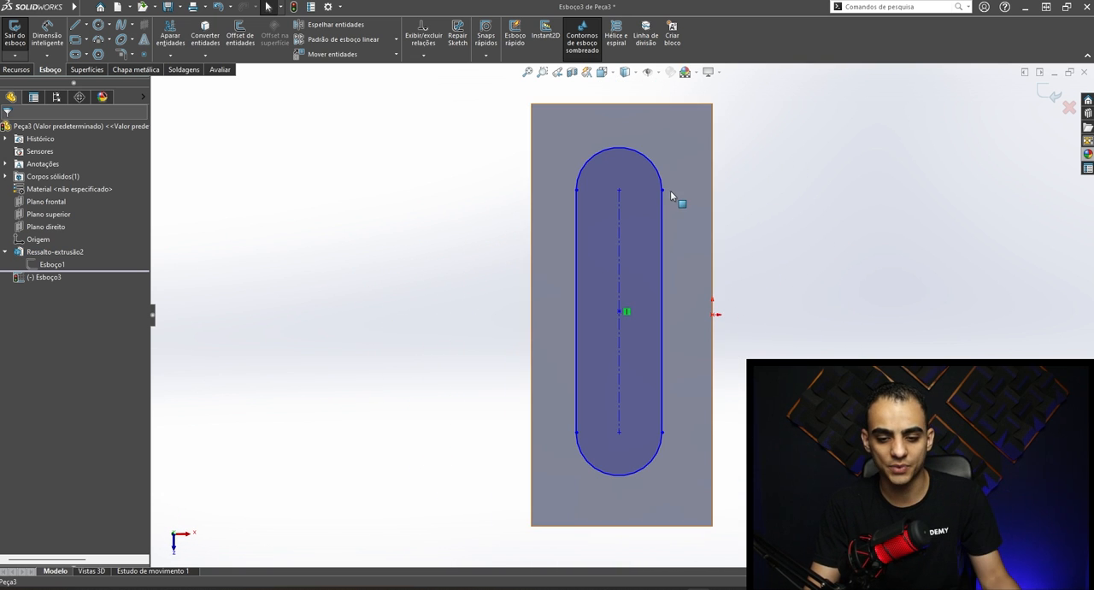
mouse_move(663, 193)
mouse_down()
mouse_move(681, 169)
mouse_move(663, 198)
mouse_up()
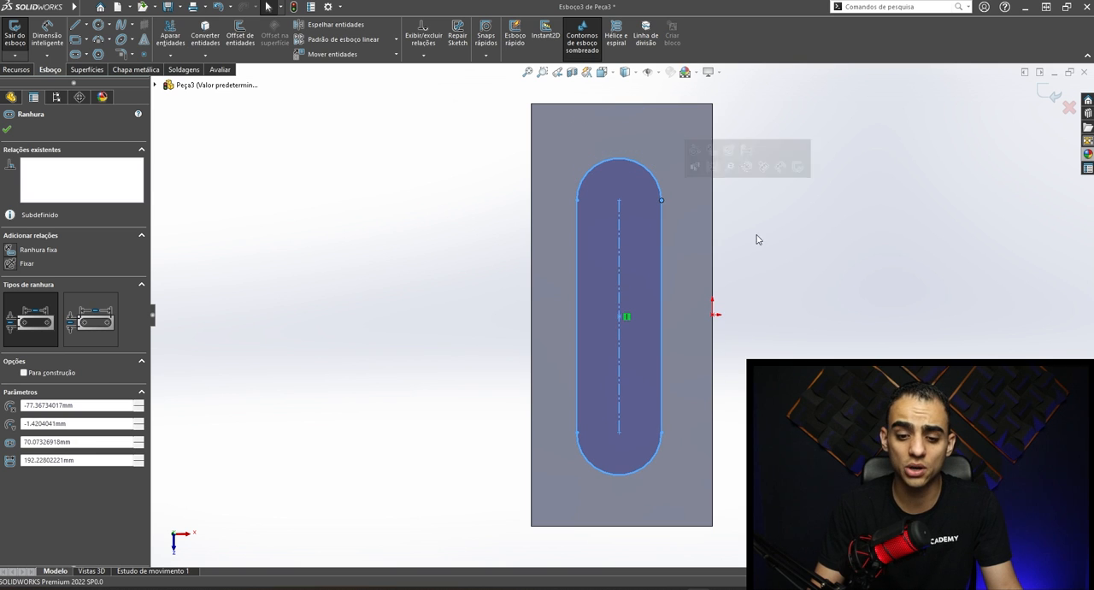
click(865, 300)
- Dimension the slot's centerline length to 195 mm with Smart Dimension
click(47, 36)
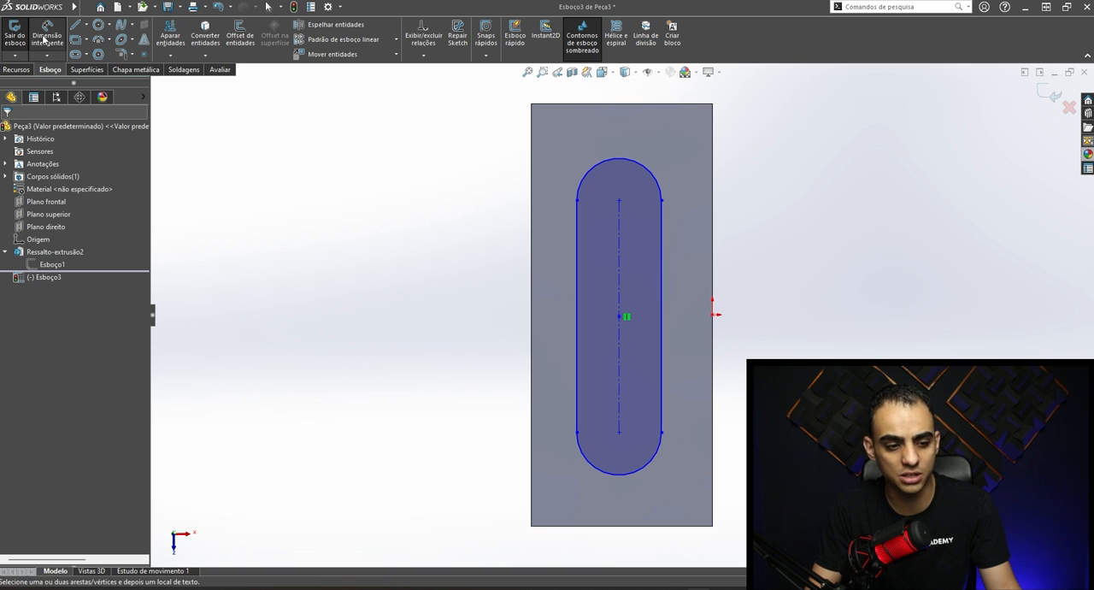
click(621, 299)
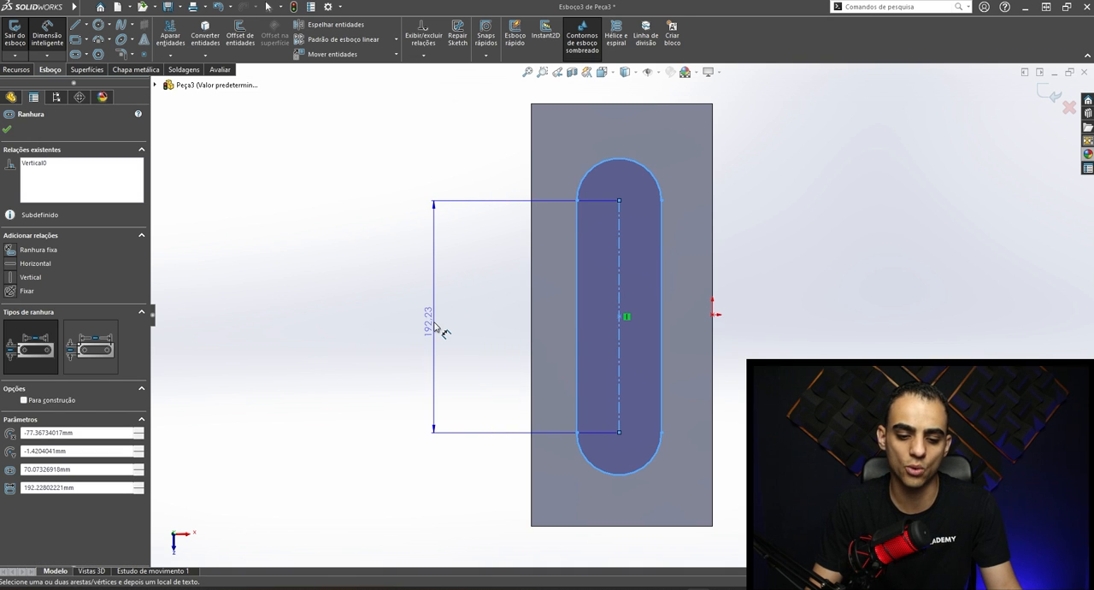
click(434, 328)
text(195)
key(Return)
click(854, 231)
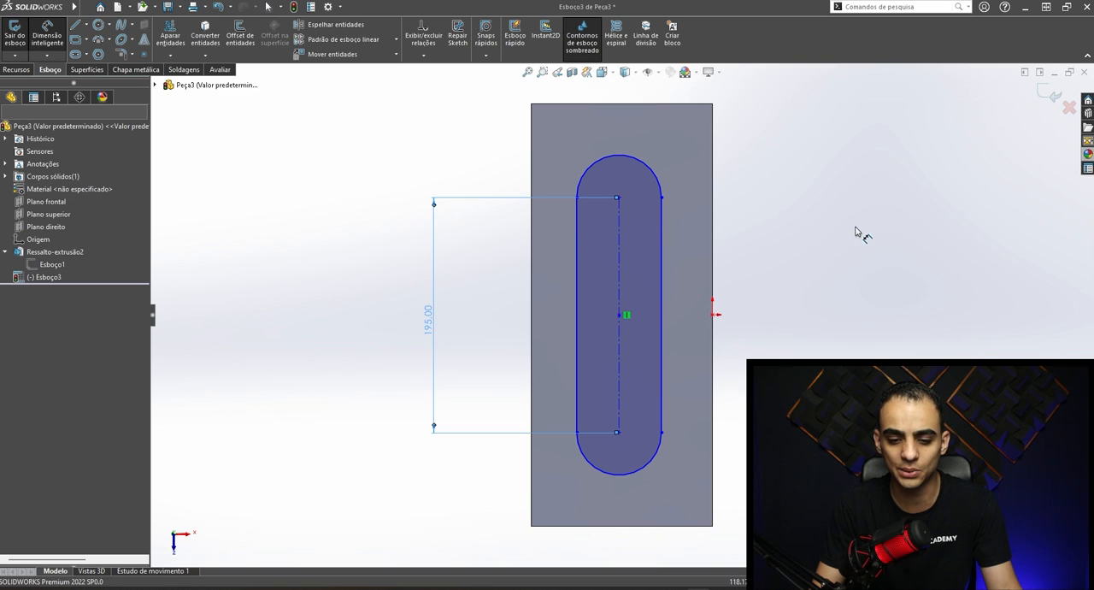
- Dimension the slot's upper arc to a 35 mm radius and shift the slot slightly to test whether it still moves
click(651, 182)
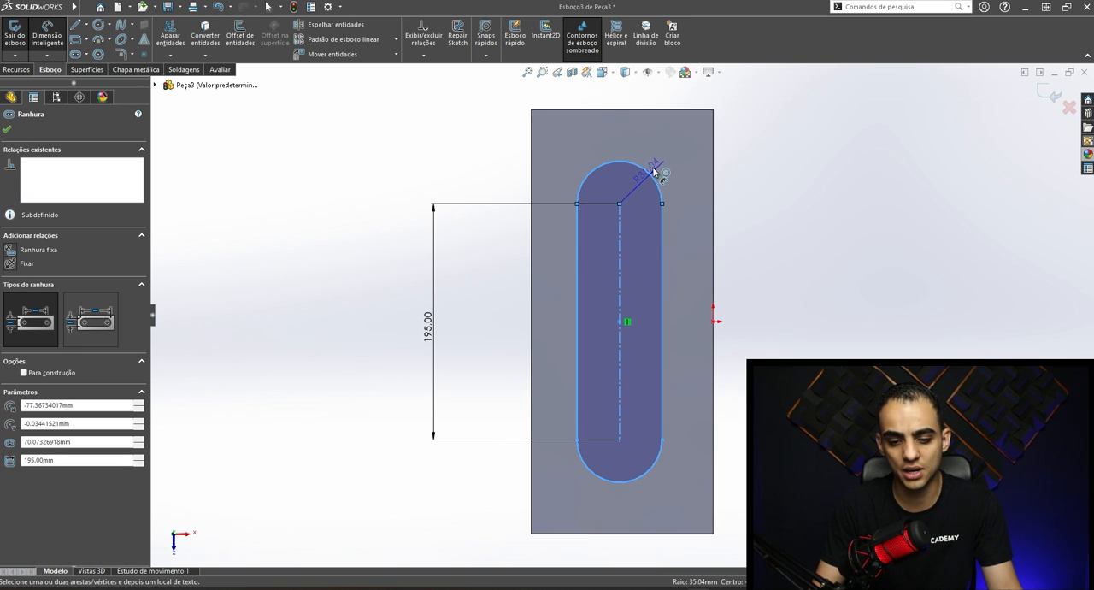
click(753, 101)
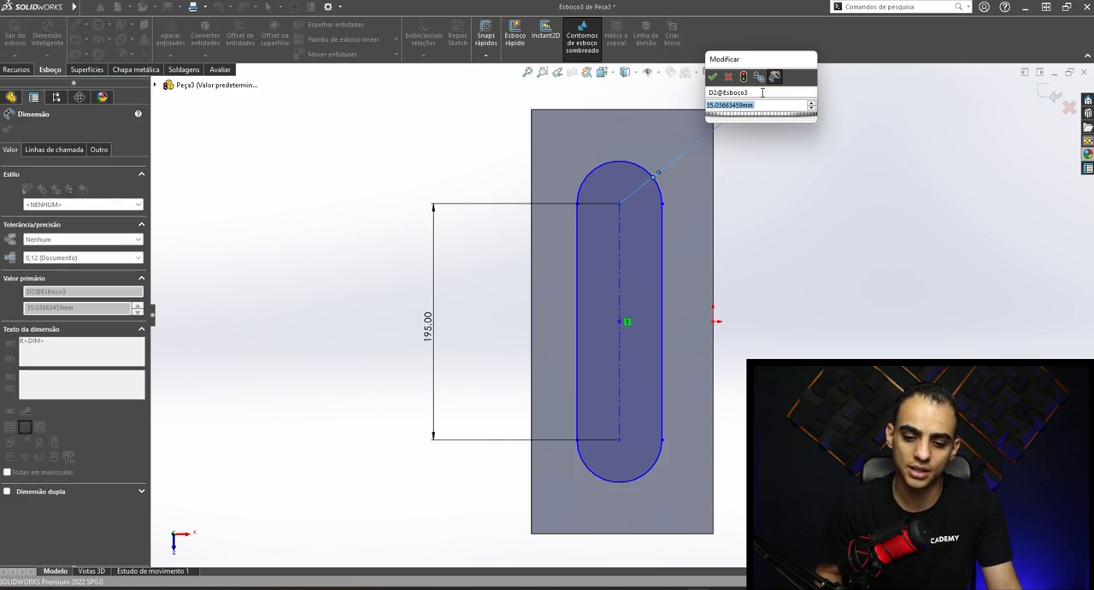
text(35)
key(Return)
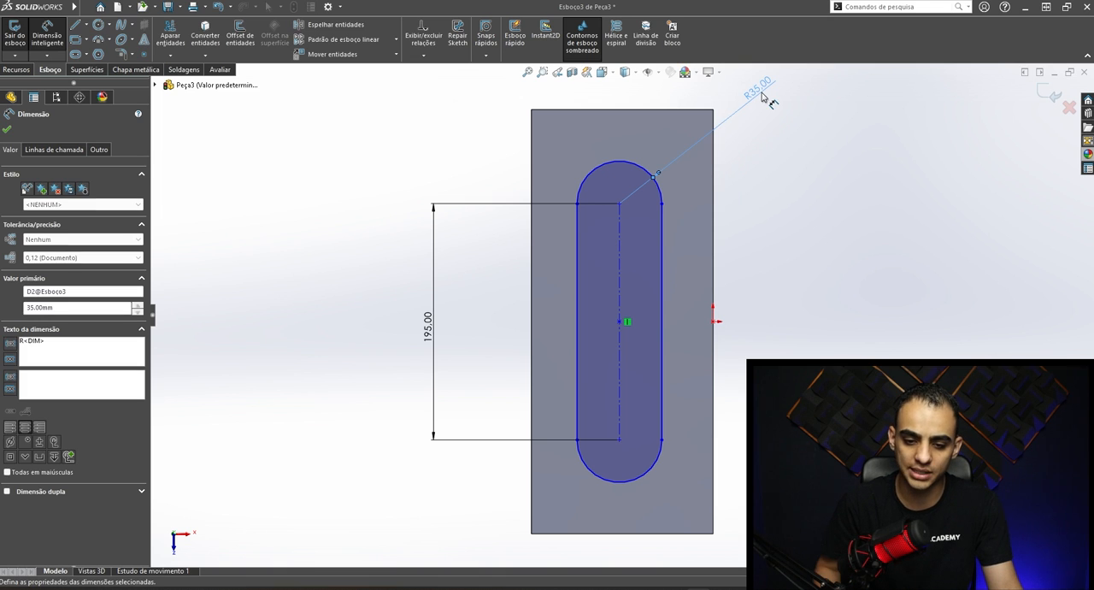
click(832, 191)
mouse_move(662, 205)
mouse_down()
mouse_move(669, 179)
mouse_move(666, 235)
mouse_move(658, 214)
mouse_up()
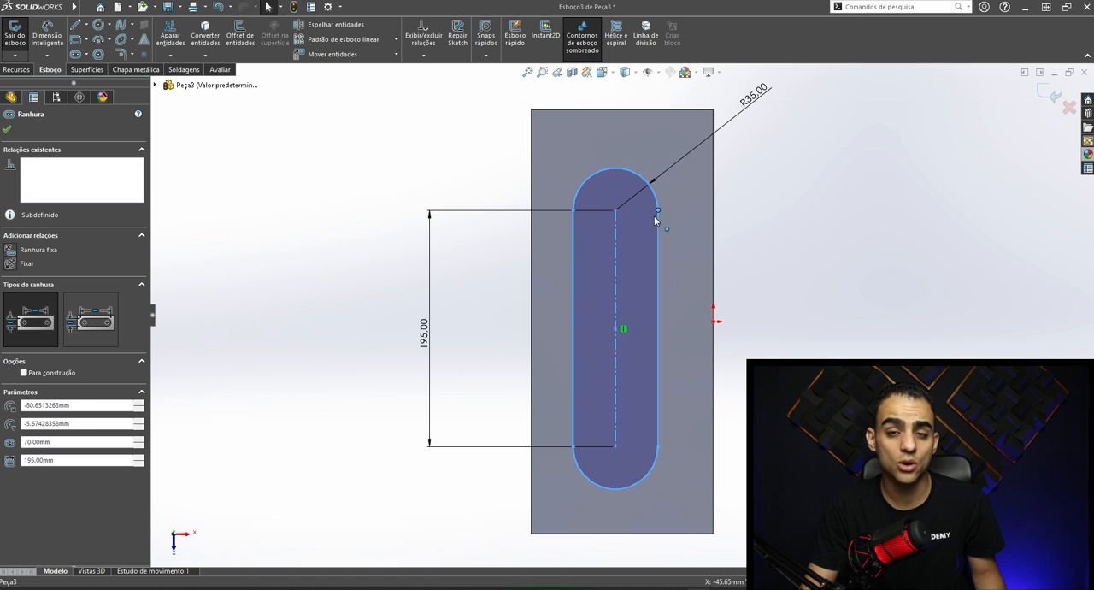
click(888, 296)
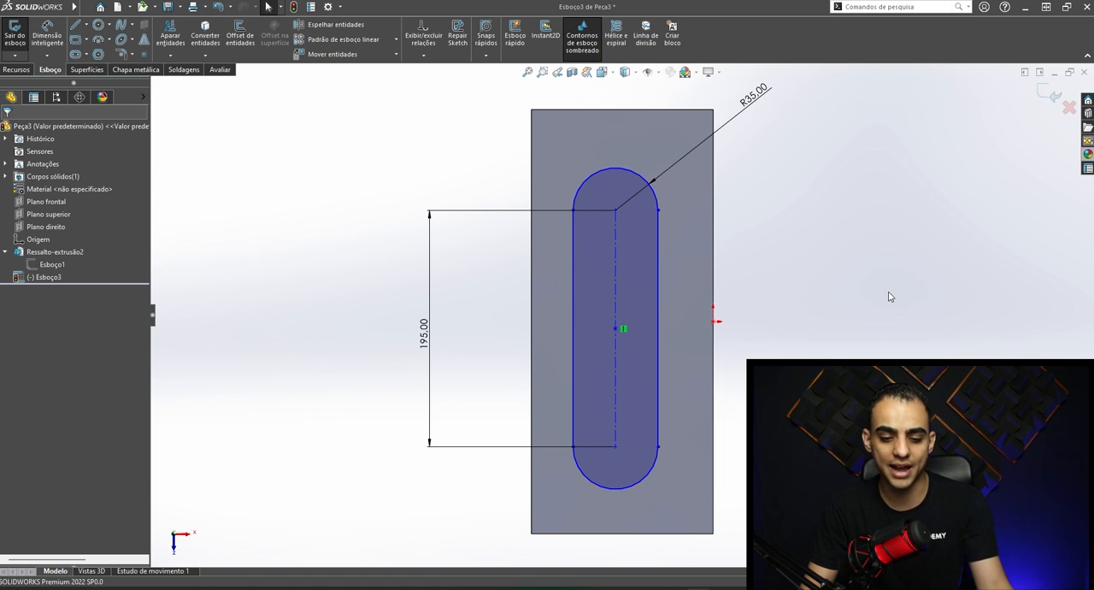
- Try out the Centerline tool with two connected construction lines in the empty space beside the block and delete them
click(85, 26)
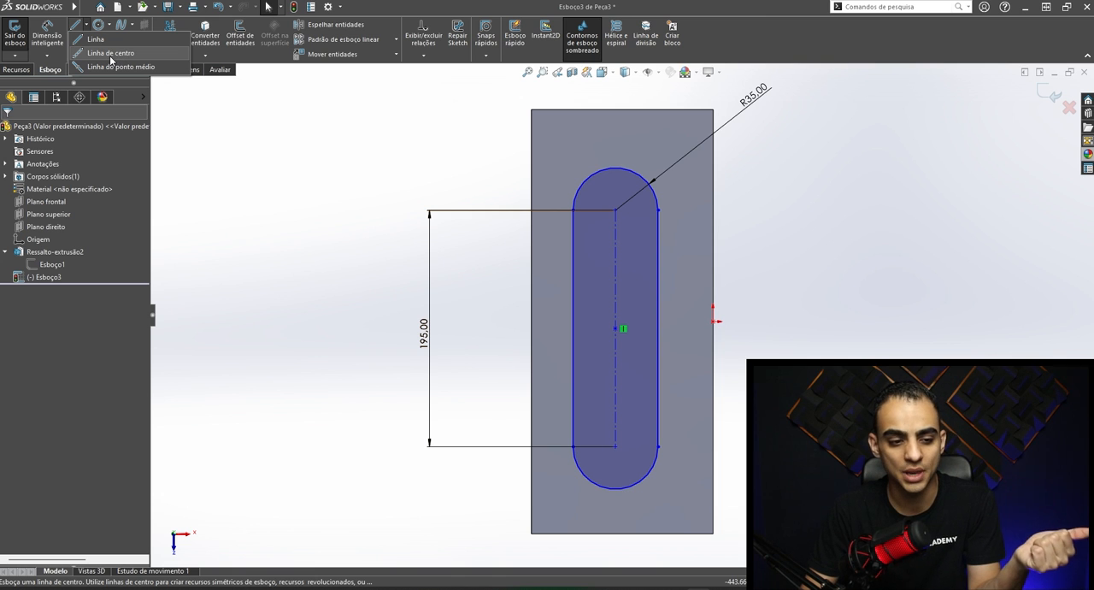
click(111, 58)
key(f)
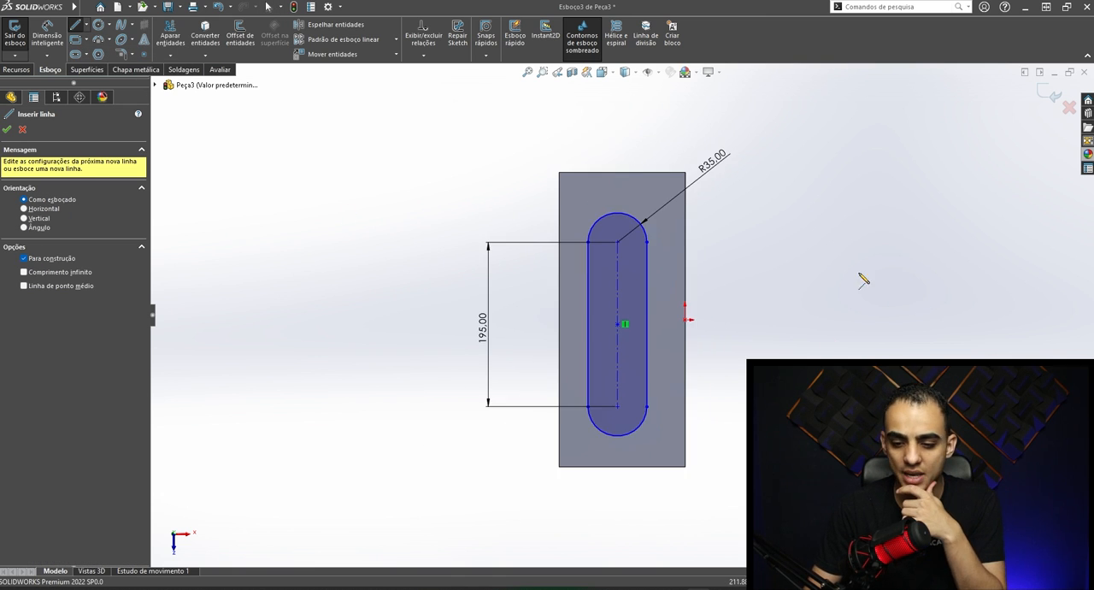
click(802, 174)
click(821, 418)
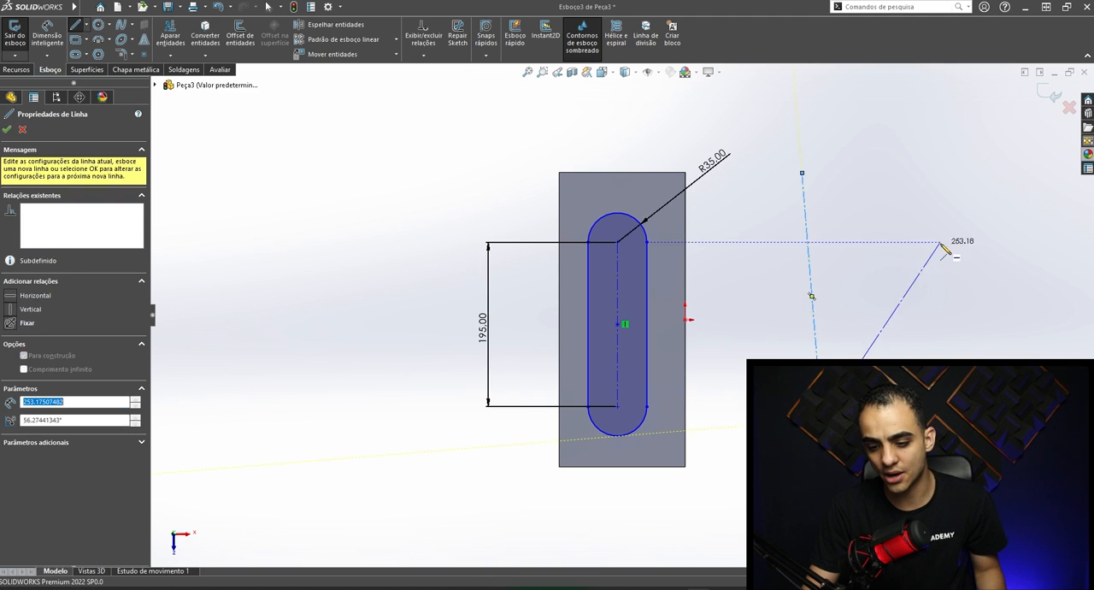
click(941, 241)
key(Escape)
drag(972, 384, 764, 241)
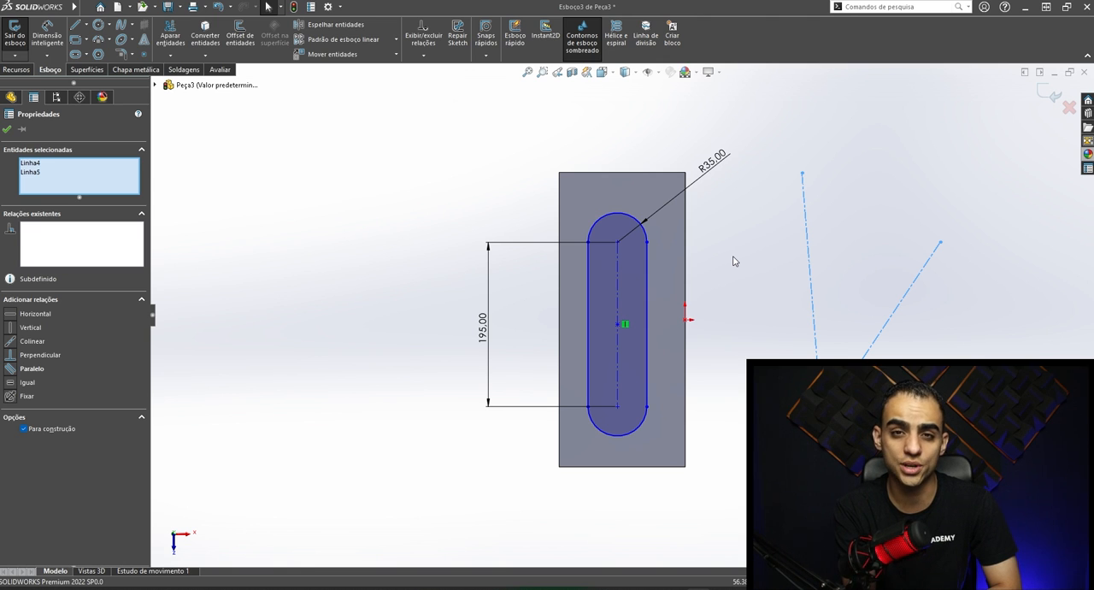
key(Delete)
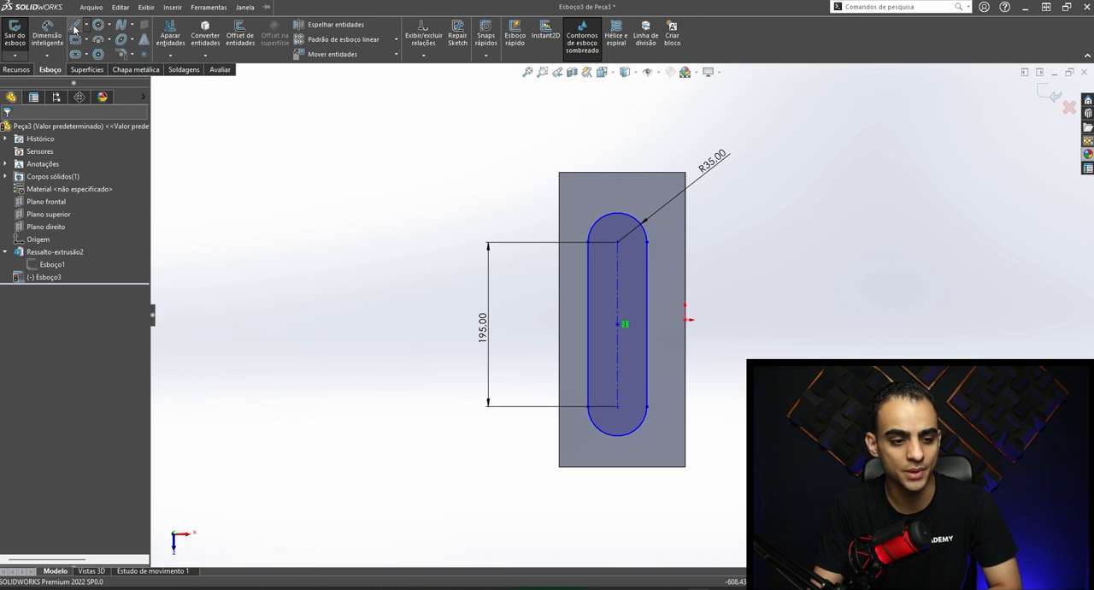
- Sketch a centerline from the origin on the top face's long edge to the slot's center point
click(81, 26)
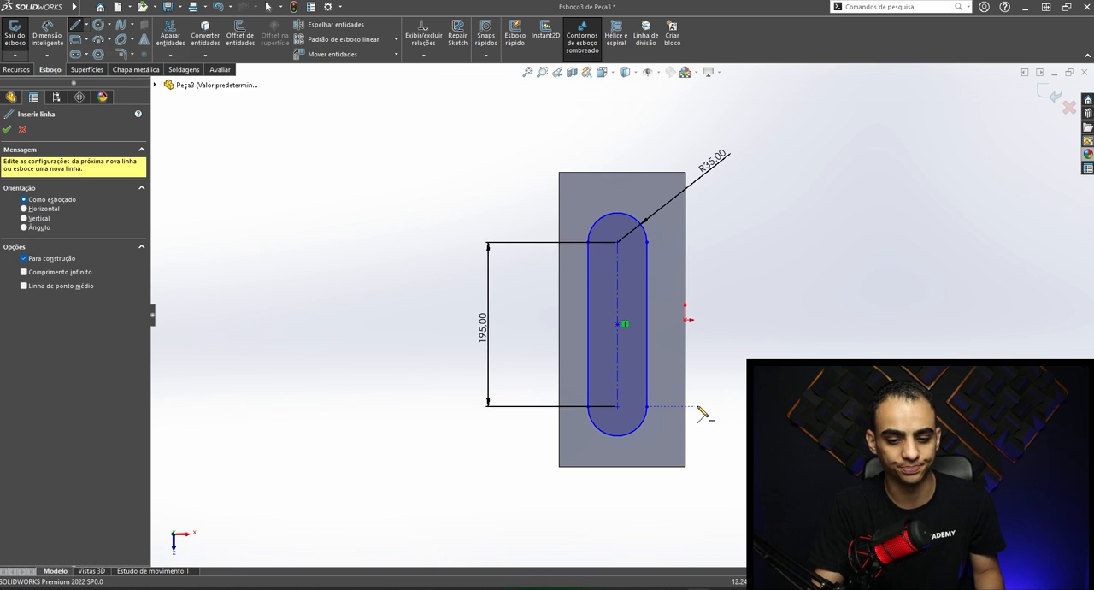
scroll(734, 335, up, 2)
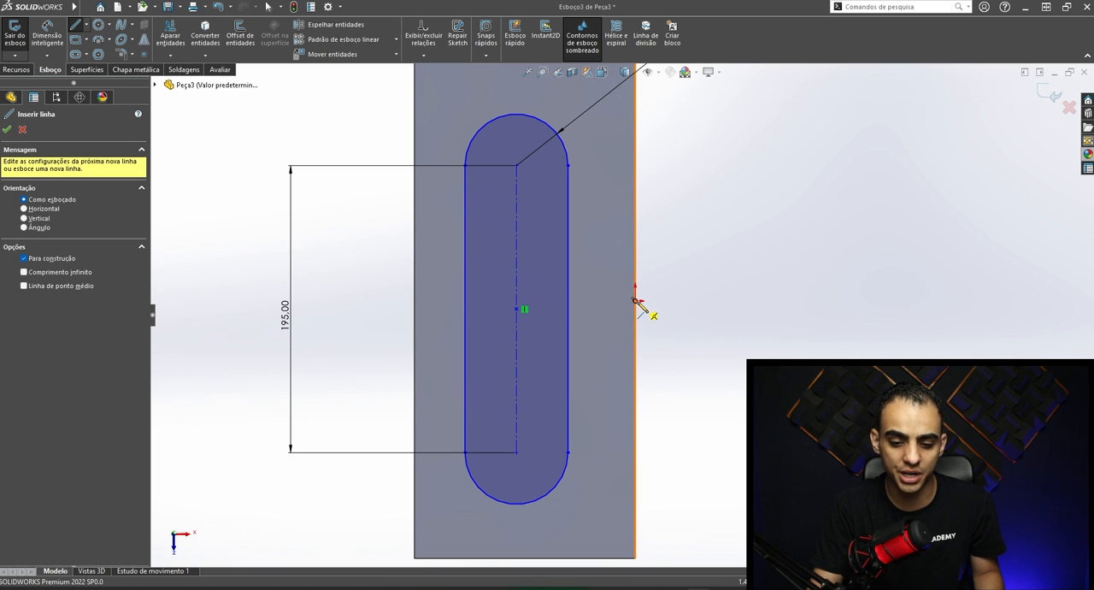
click(637, 301)
scroll(550, 318, up, 3)
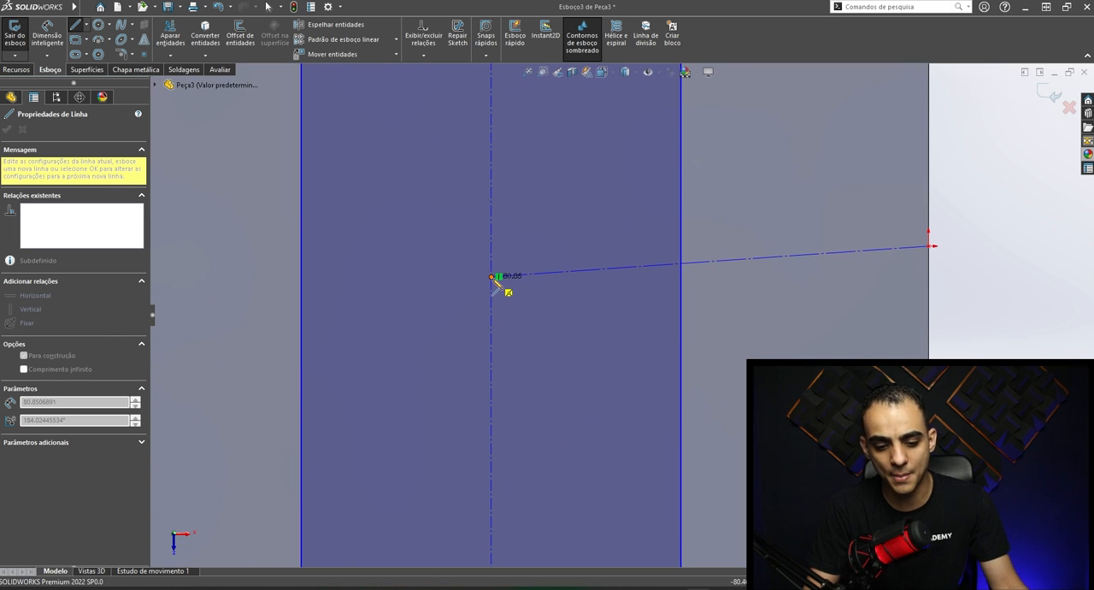
click(492, 277)
key(Escape)
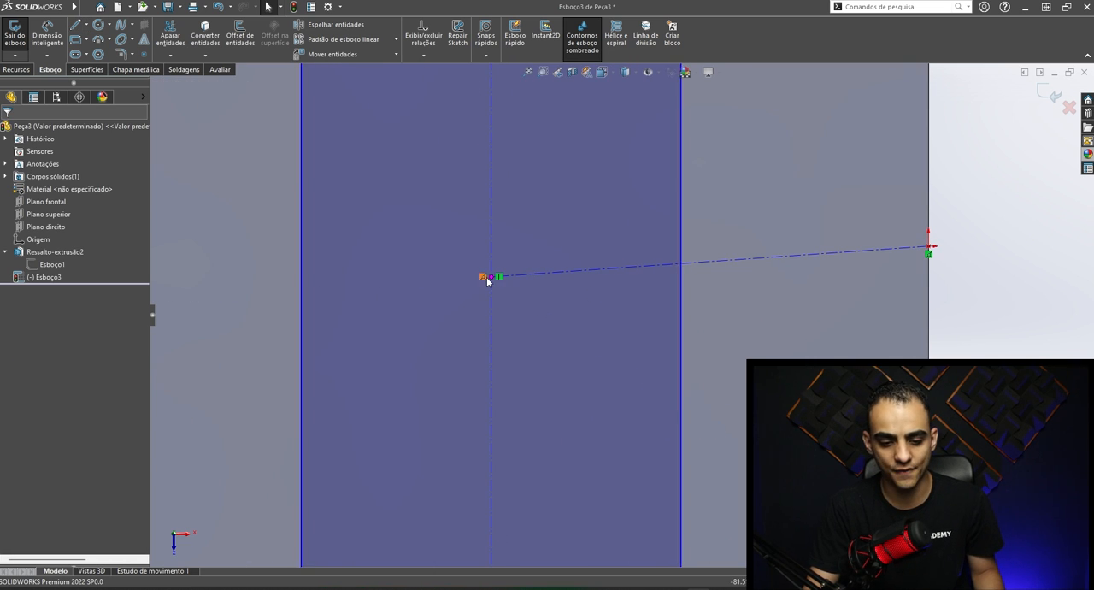
- Make the centerline between the origin and the slot's center horizontal, and test the slot's remaining freedom of movement
click(711, 263)
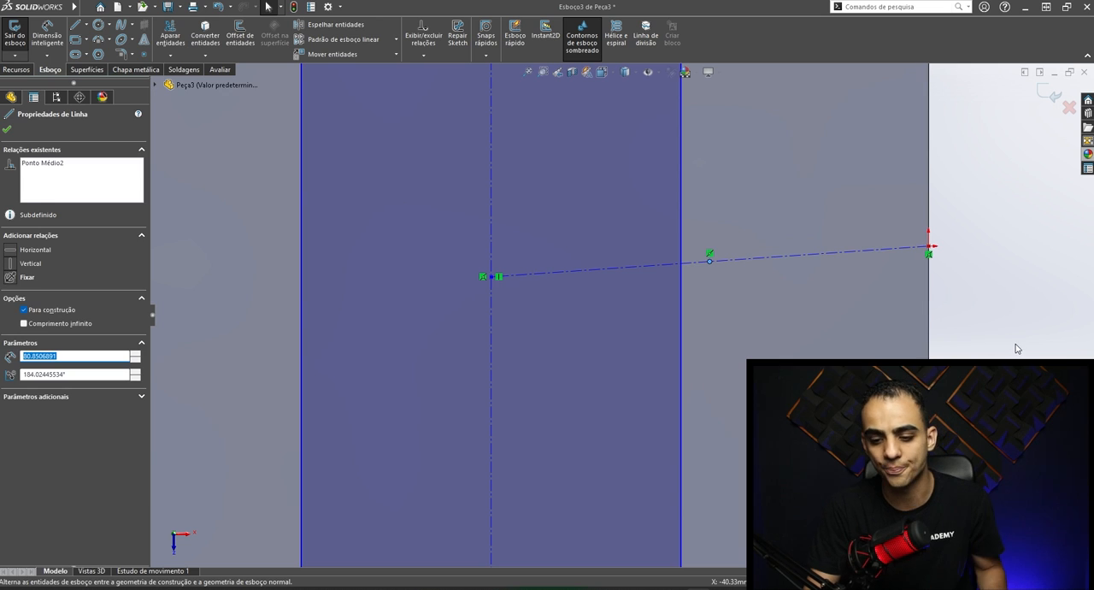
click(843, 242)
click(840, 253)
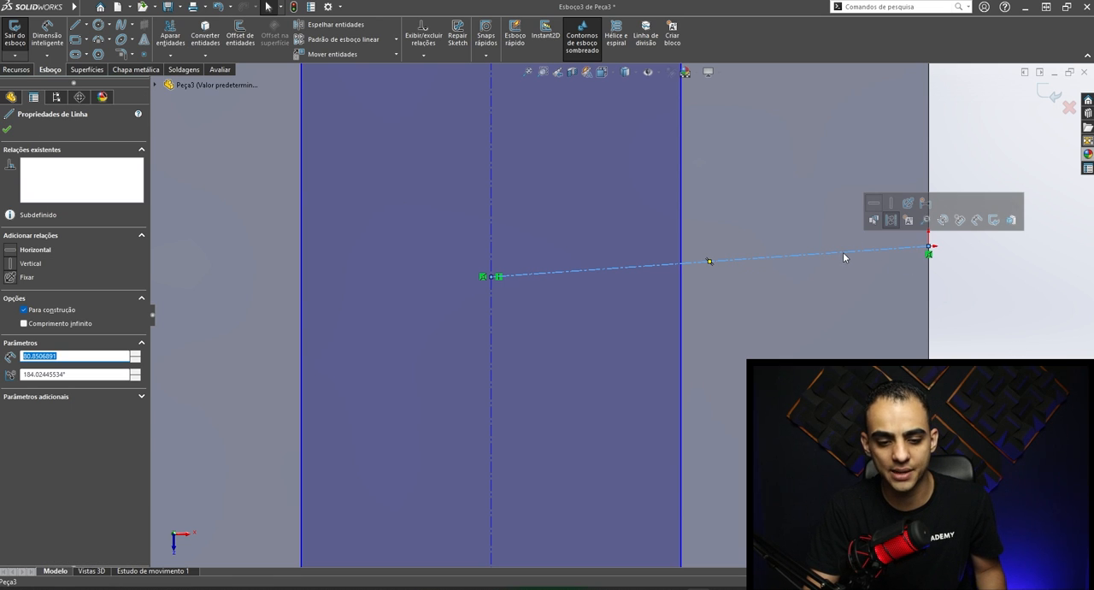
click(9, 252)
click(955, 321)
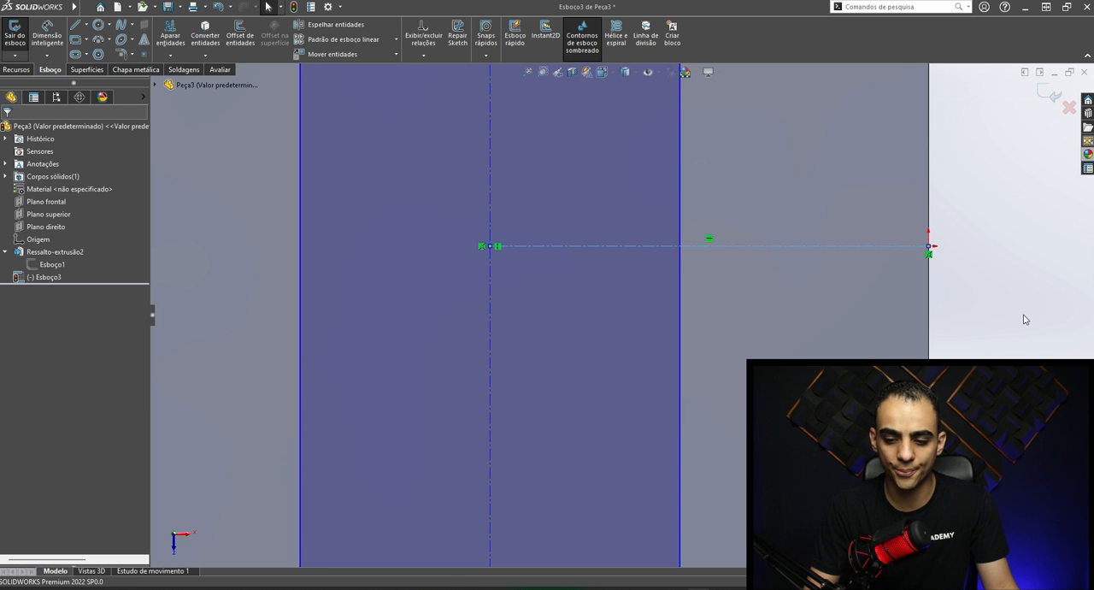
key(f)
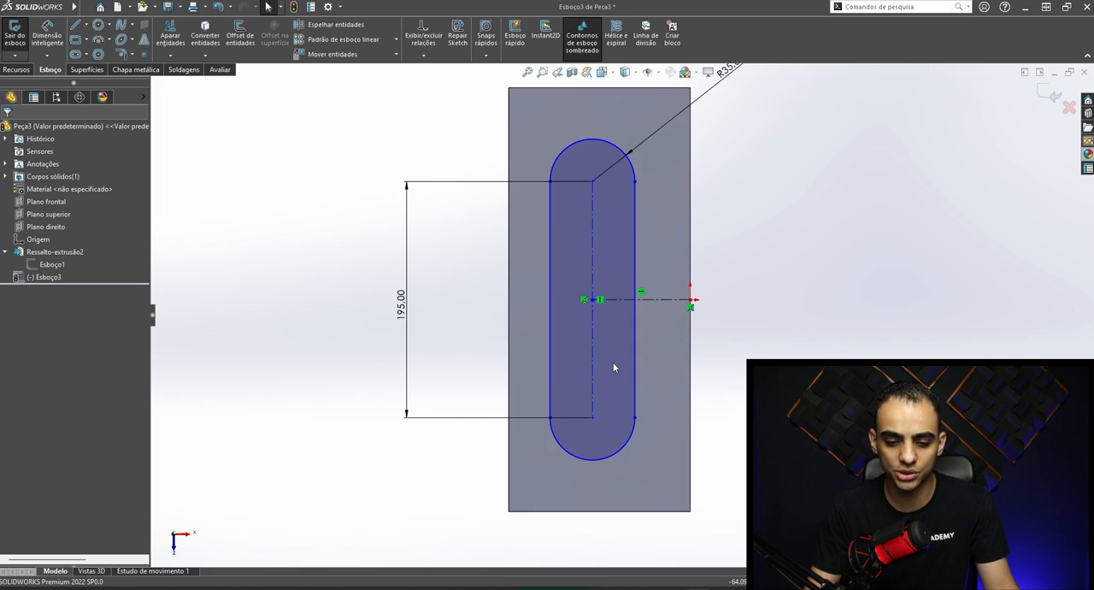
mouse_move(632, 206)
mouse_down()
mouse_move(742, 208)
mouse_move(546, 212)
mouse_move(691, 214)
mouse_move(630, 215)
mouse_move(629, 205)
mouse_up()
click(786, 224)
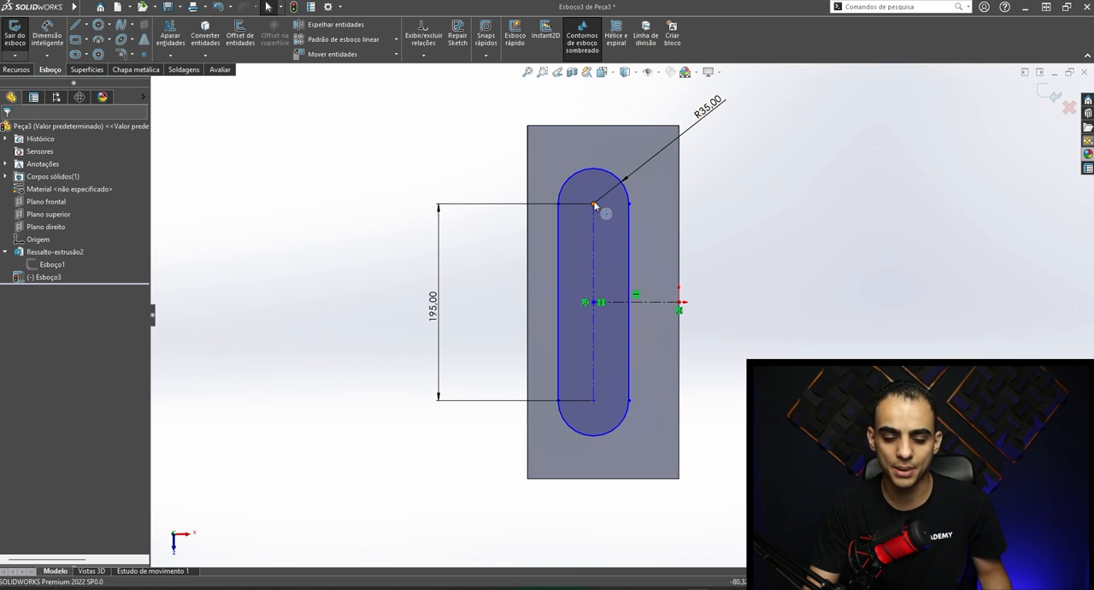
- Sketch a centerline from the midpoint of the face's lower short edge to the center of the slot's lower arc
click(87, 25)
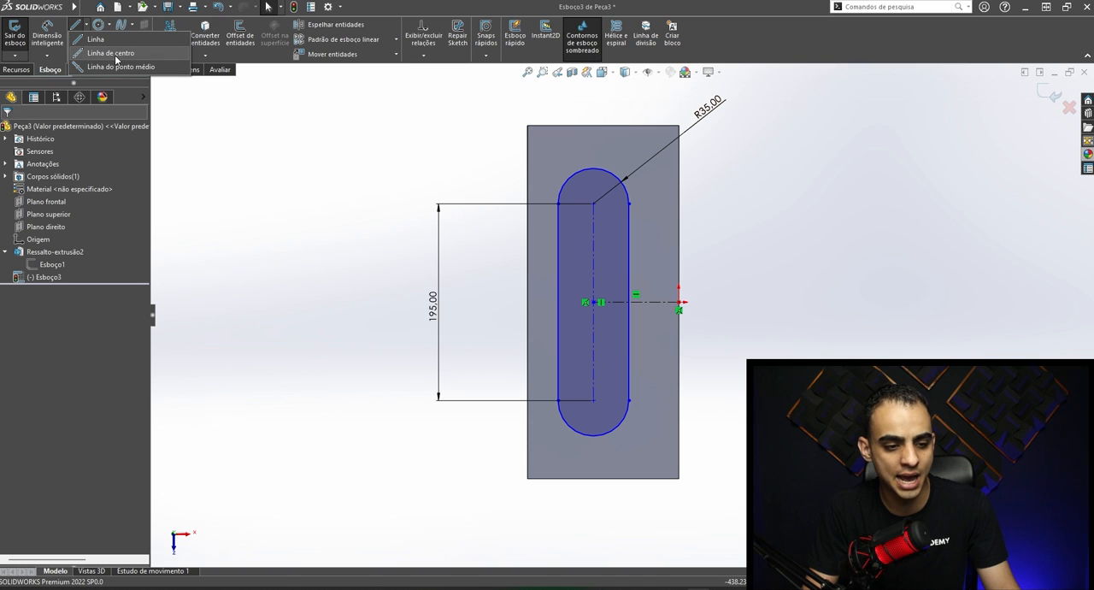
click(118, 54)
scroll(602, 474, down, 5)
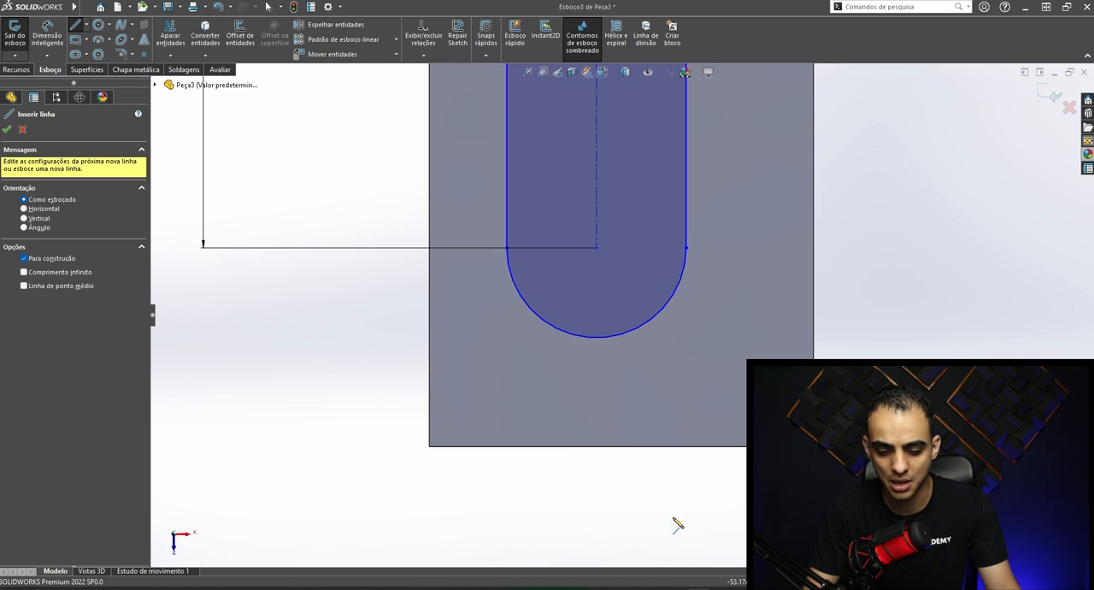
click(620, 446)
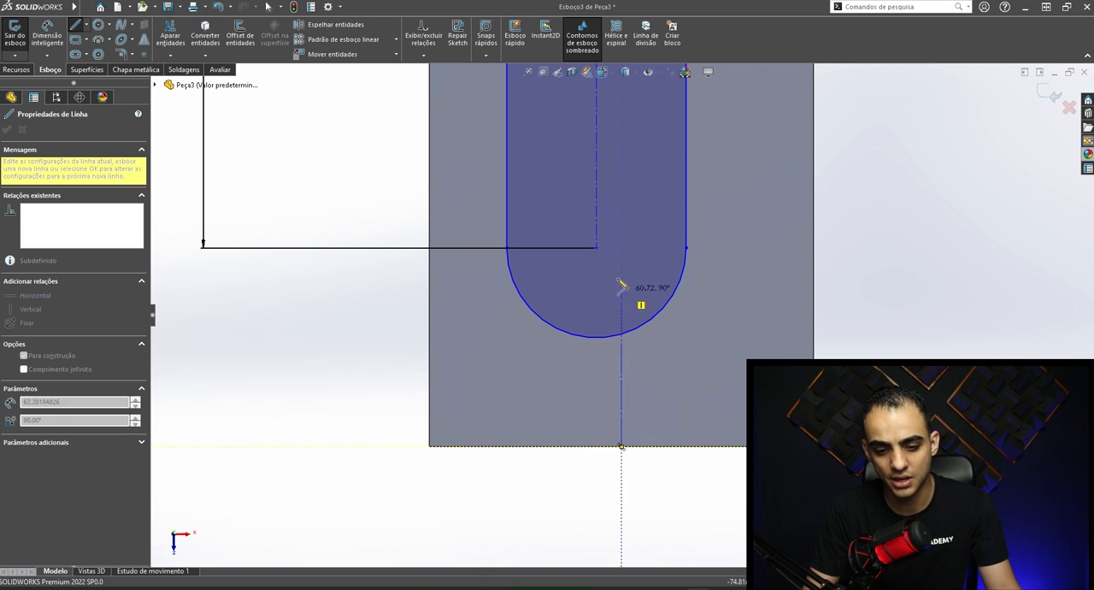
scroll(596, 247, down, 3)
click(598, 253)
key(Escape)
scroll(647, 451, up, 3)
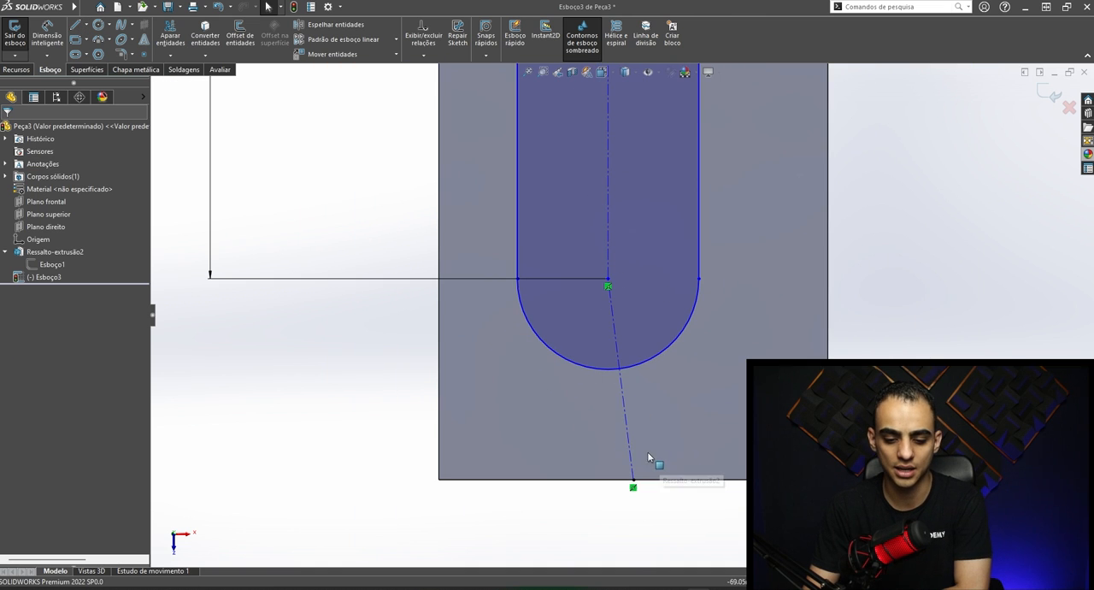
- Make the centerline below the slot vertical and check that the slot sketch is fully defined
click(616, 346)
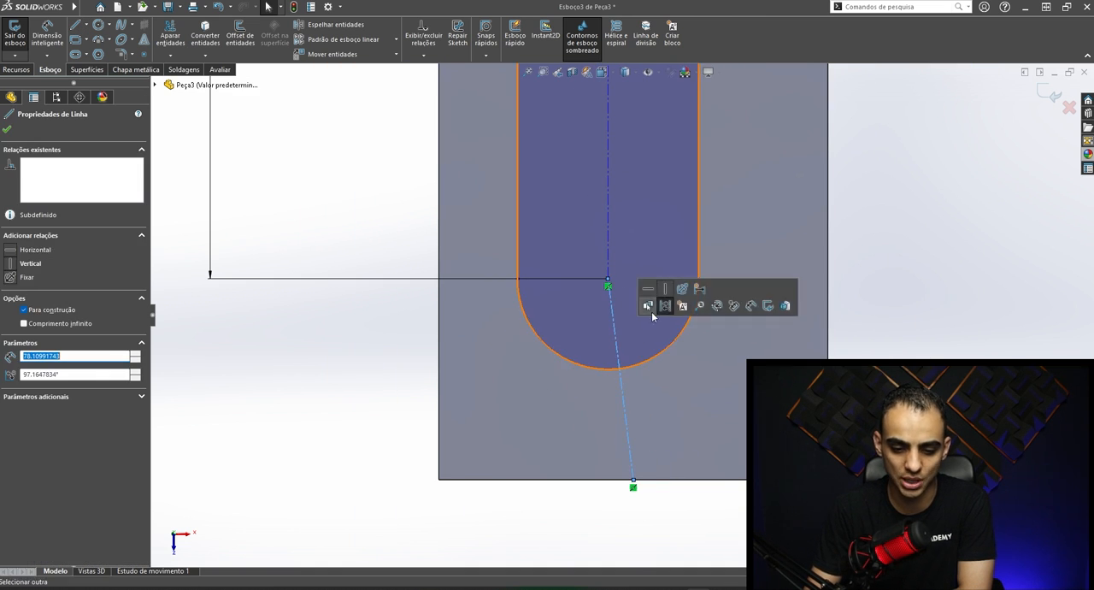
click(12, 263)
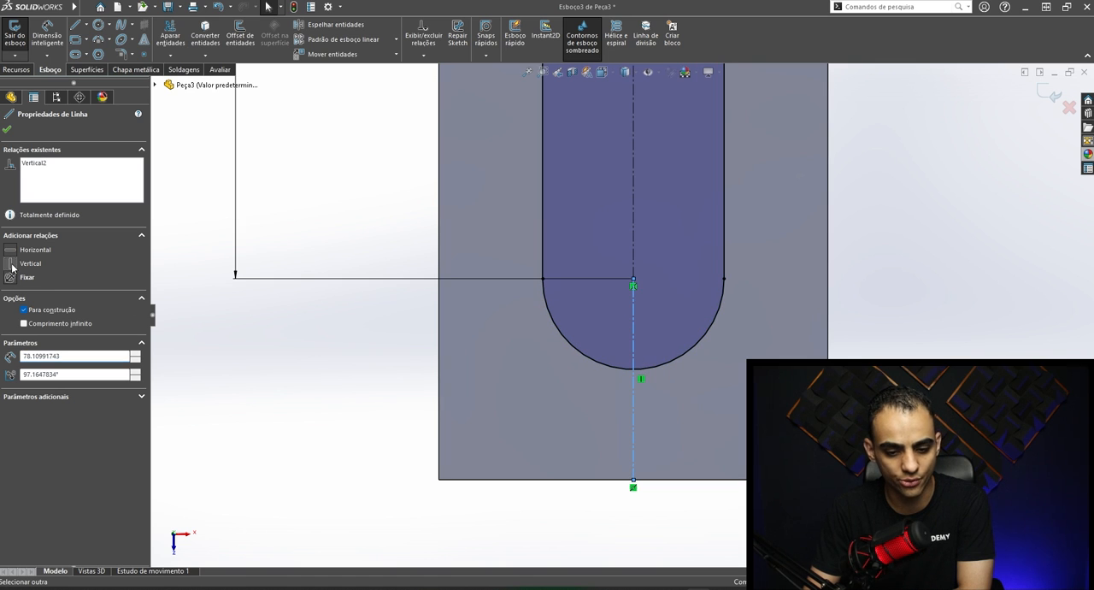
click(874, 340)
scroll(854, 346, up, 4)
scroll(735, 273, down, 2)
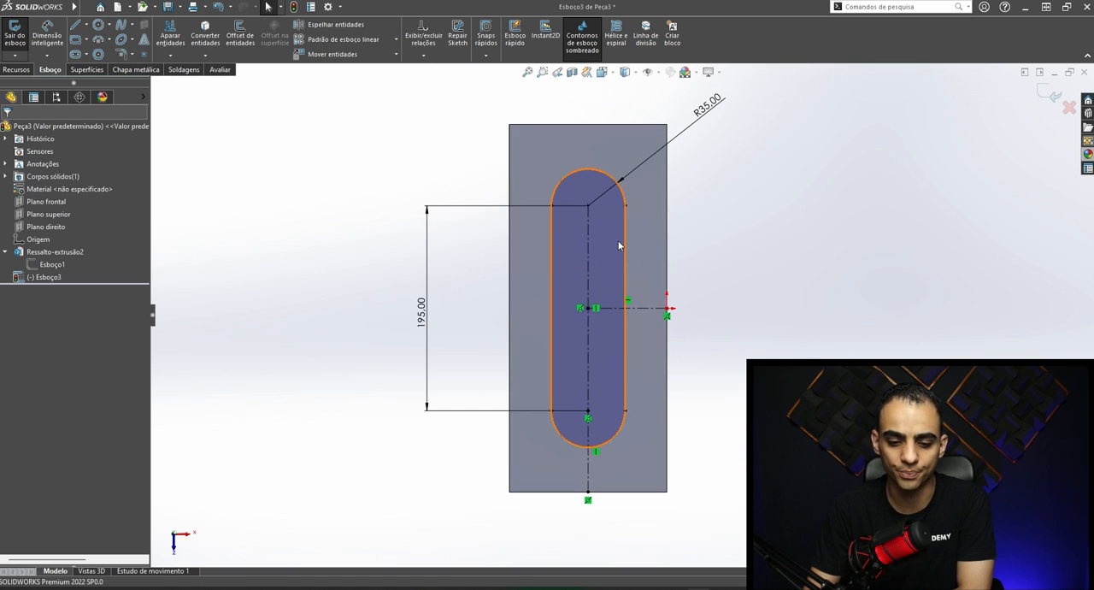
scroll(607, 368, down, 3)
scroll(642, 364, up, 5)
scroll(640, 228, down, 2)
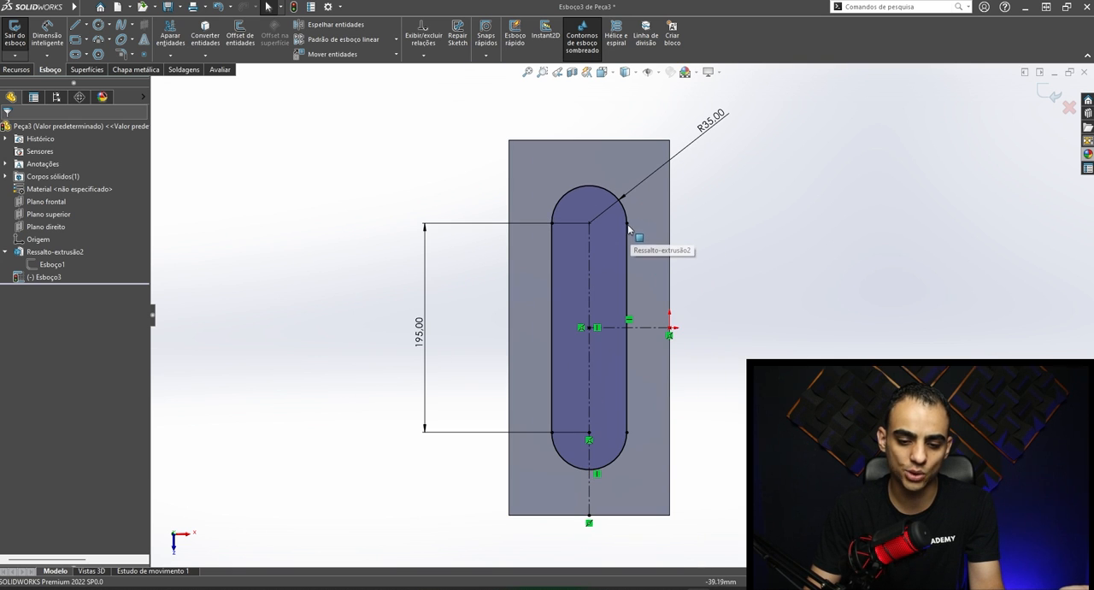
click(627, 220)
click(778, 319)
- Cut the slot sketch into the block with Extruded Cut, replacing the mid-plane end condition, and inspect the result
scroll(623, 301, up, 3)
middle_drag(624, 300, 683, 225)
scroll(523, 264, down, 2)
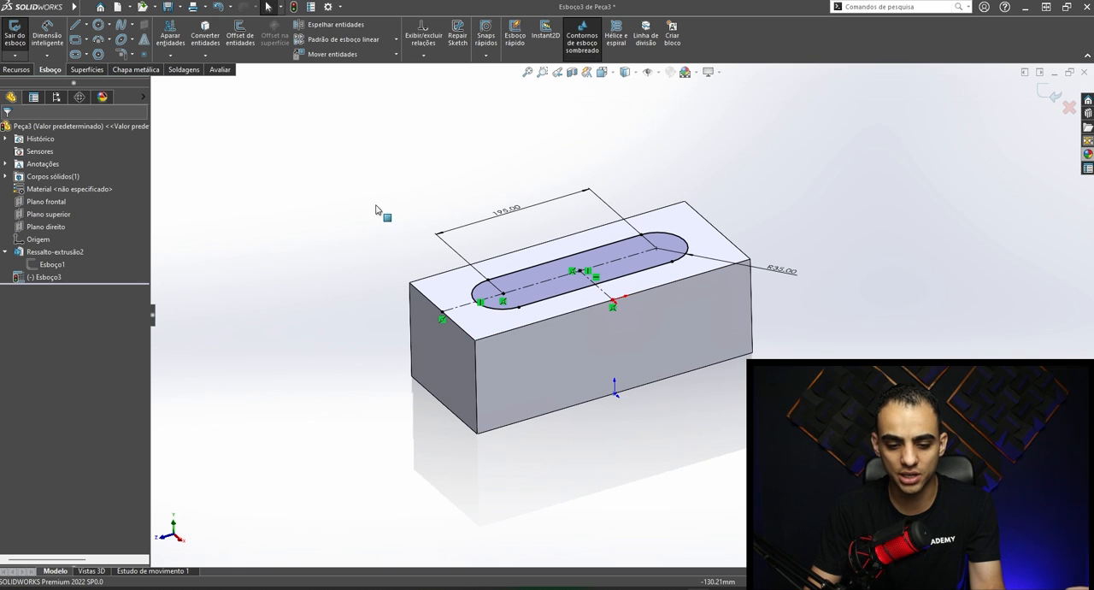
click(17, 69)
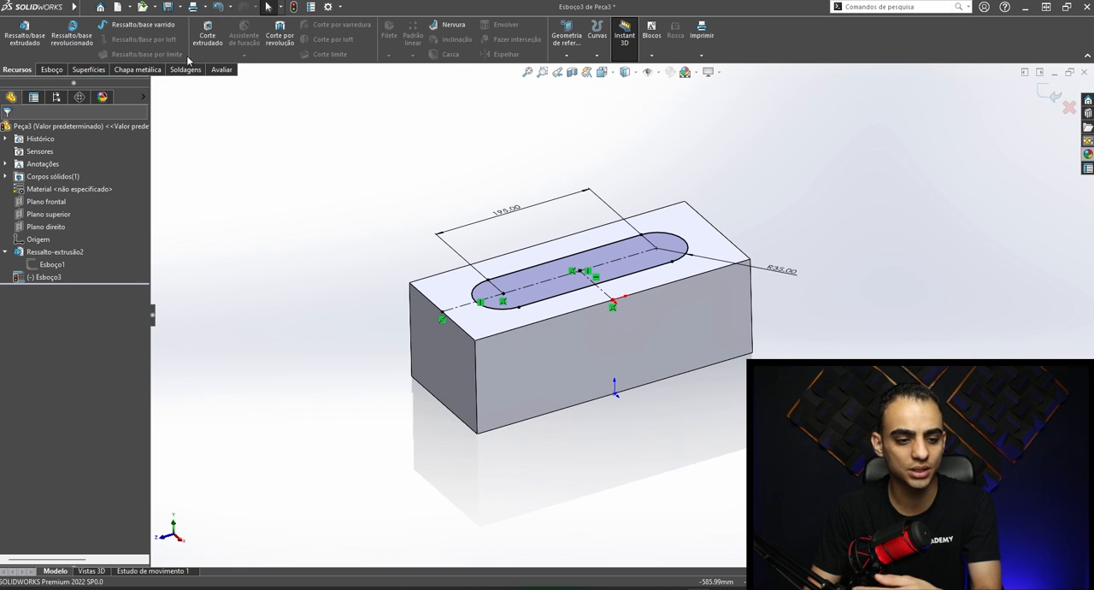
click(206, 35)
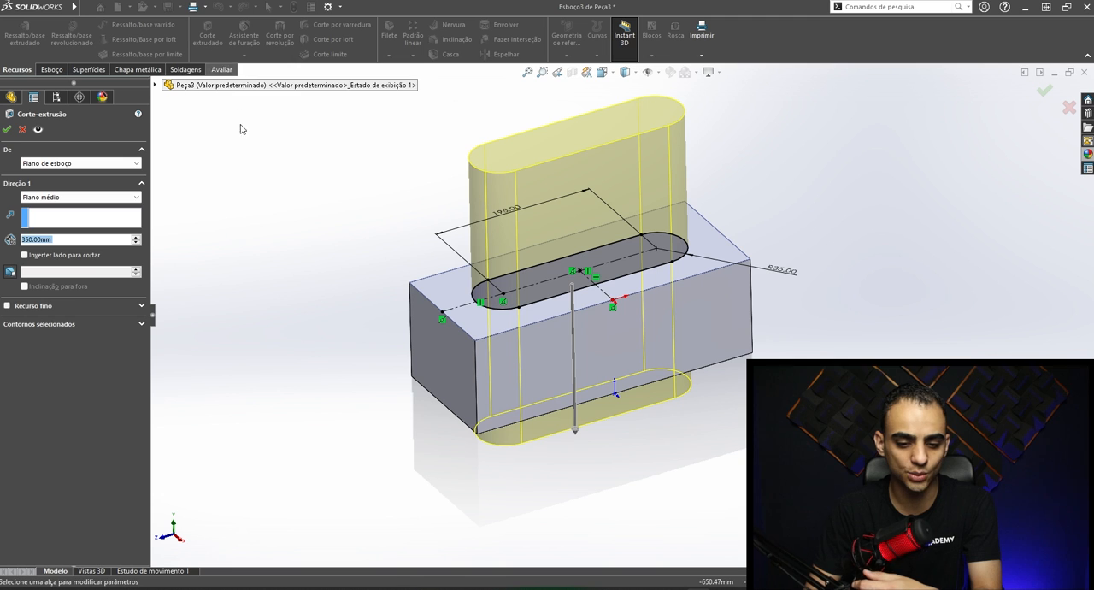
click(52, 197)
click(73, 214)
middle_drag(652, 329, 637, 223)
click(7, 129)
middle_drag(629, 179, 669, 298)
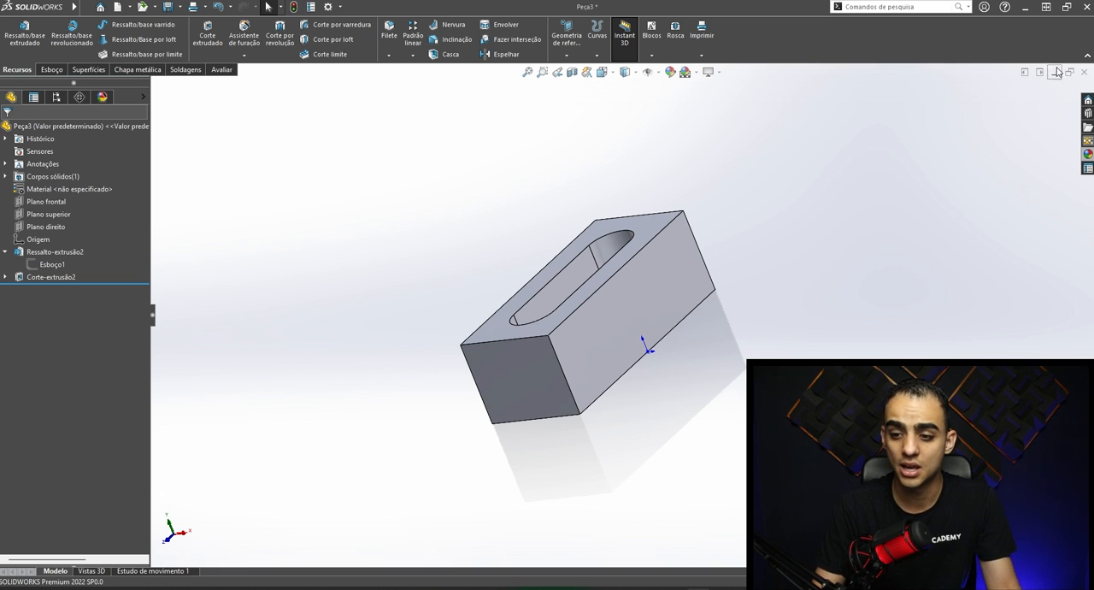
click(1084, 74)
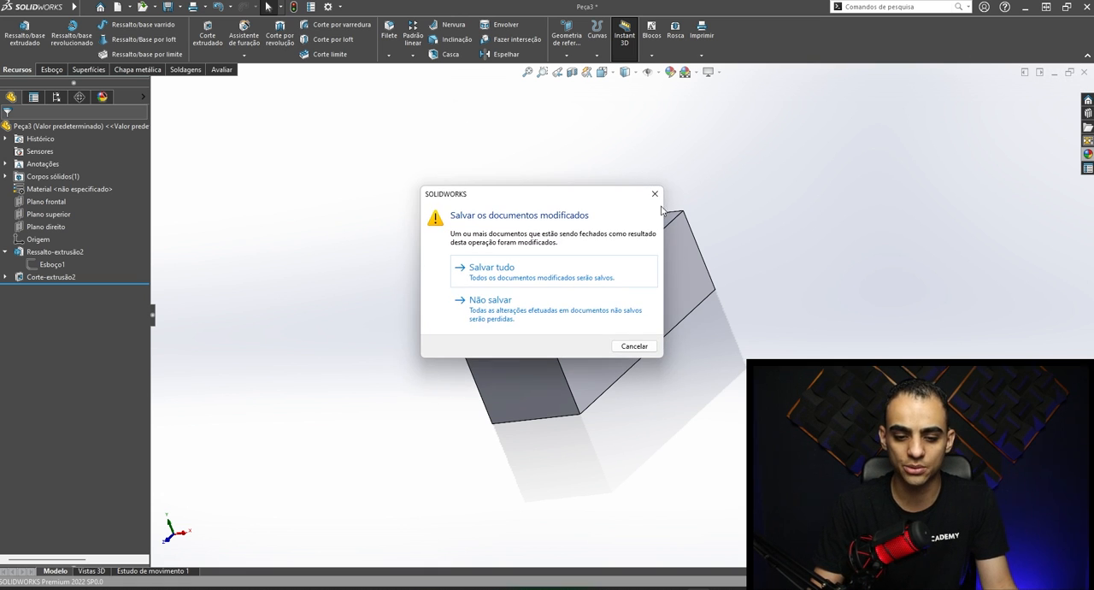
click(629, 345)
middle_drag(630, 345, 689, 306)
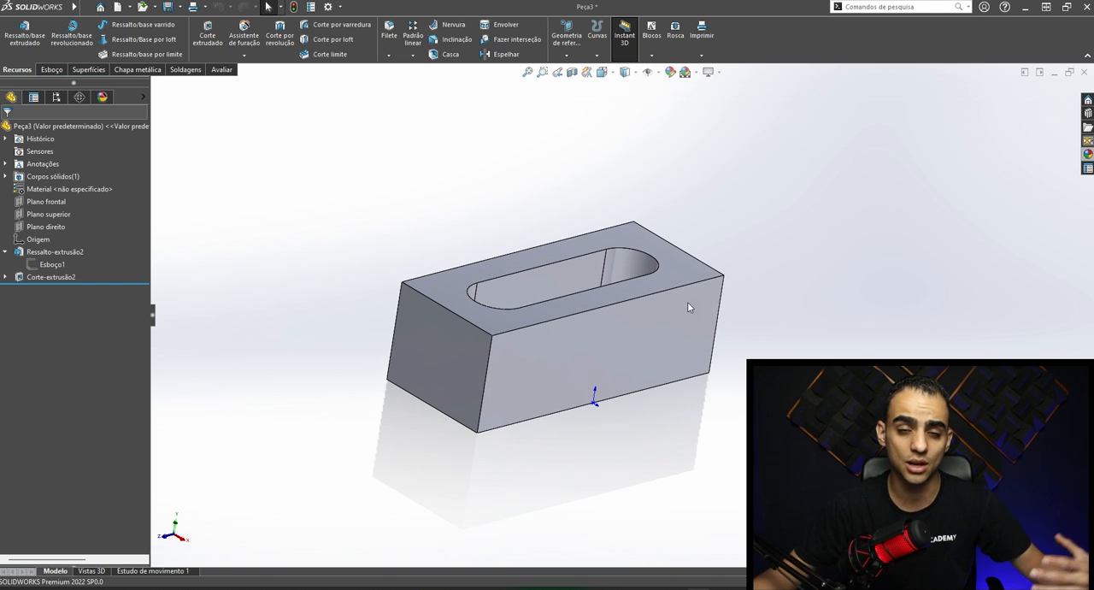
click(91, 7)
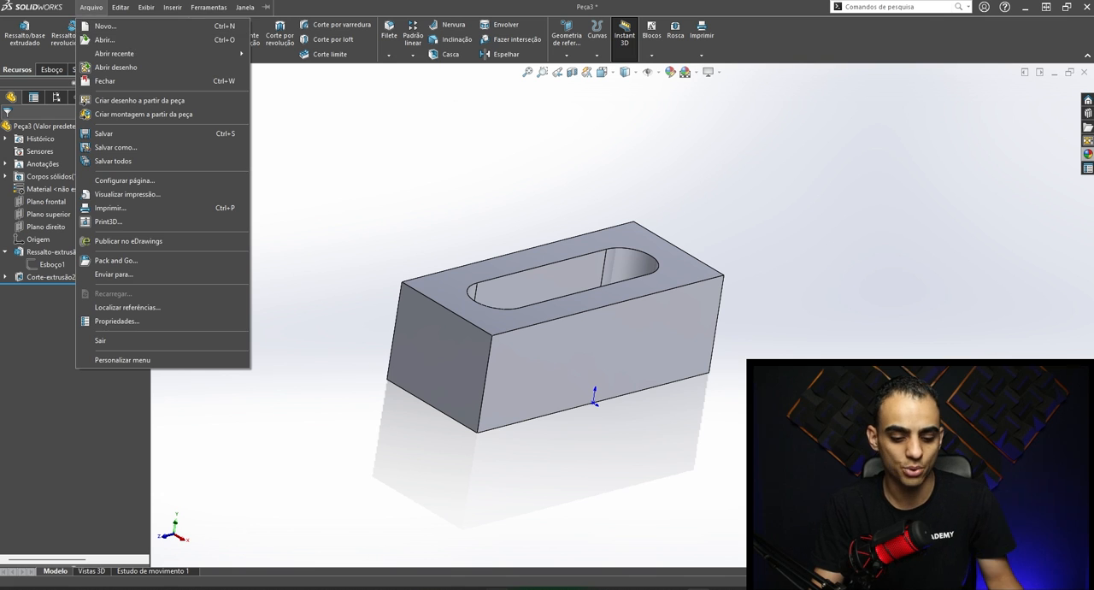
click(113, 146)
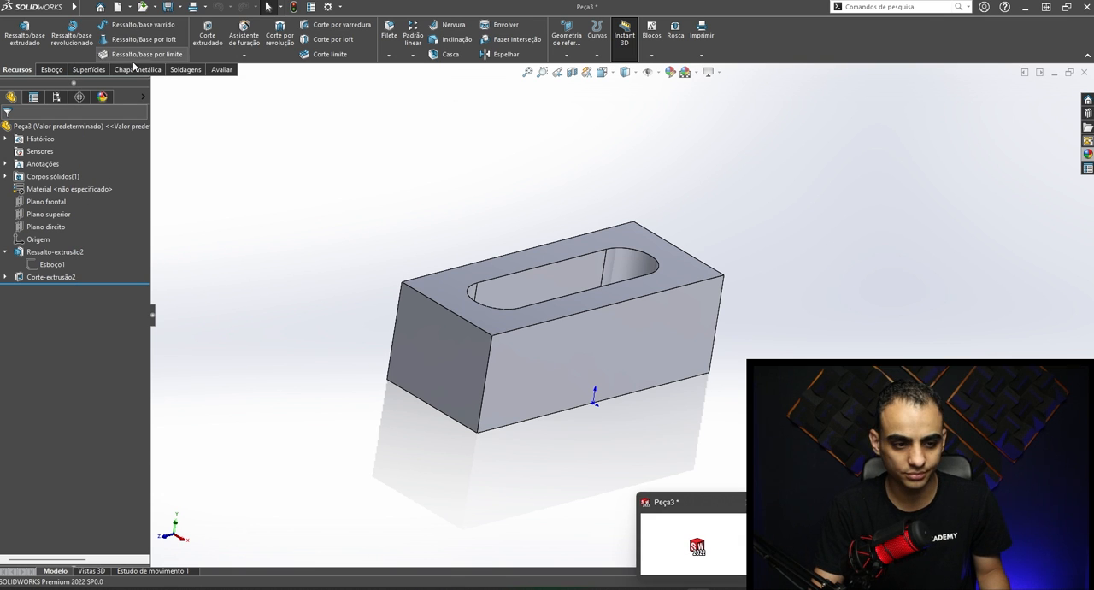
- Open the recent assembly Montagem Geral do Reservatório 2000 Litros and expand its 01 - CHAPARIA and 02 - H - SAÍDA PROCESSO folders
click(100, 8)
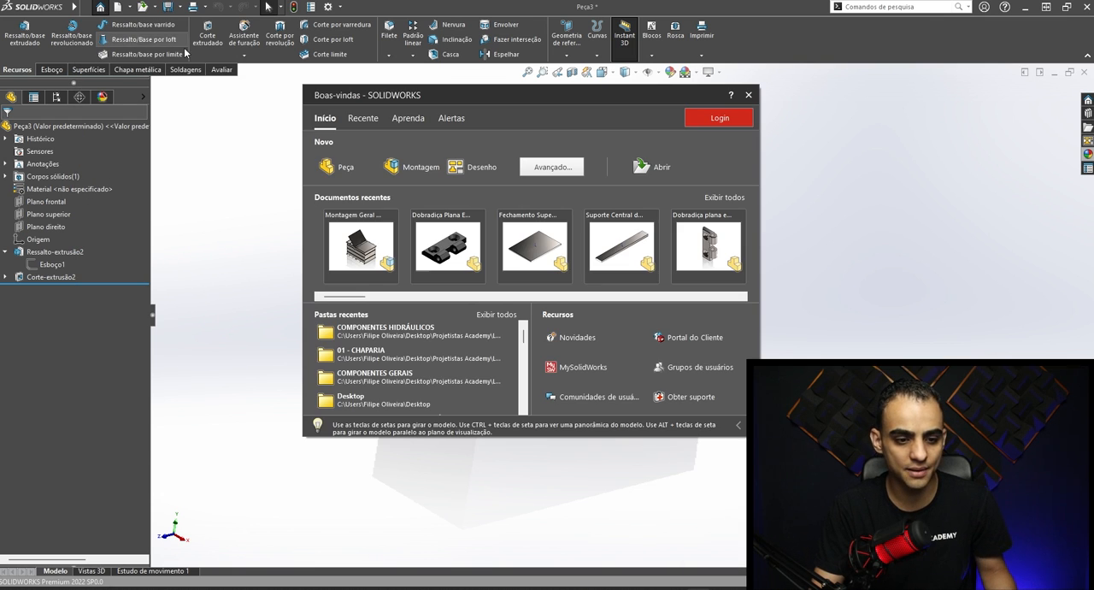
click(359, 245)
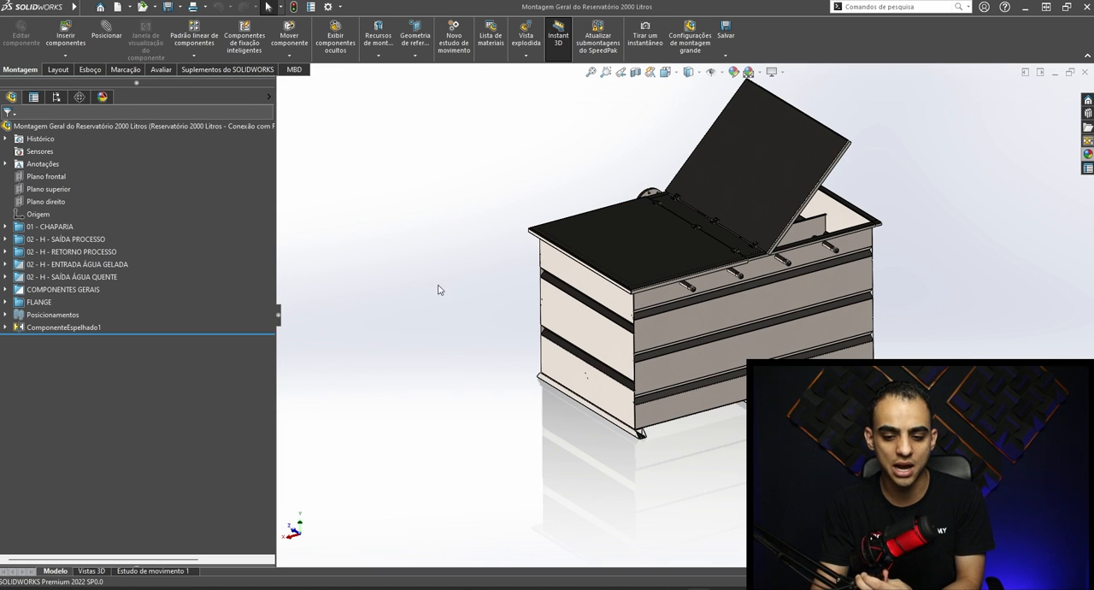
scroll(745, 316, up, 3)
scroll(764, 322, down, 3)
middle_drag(767, 321, 538, 299)
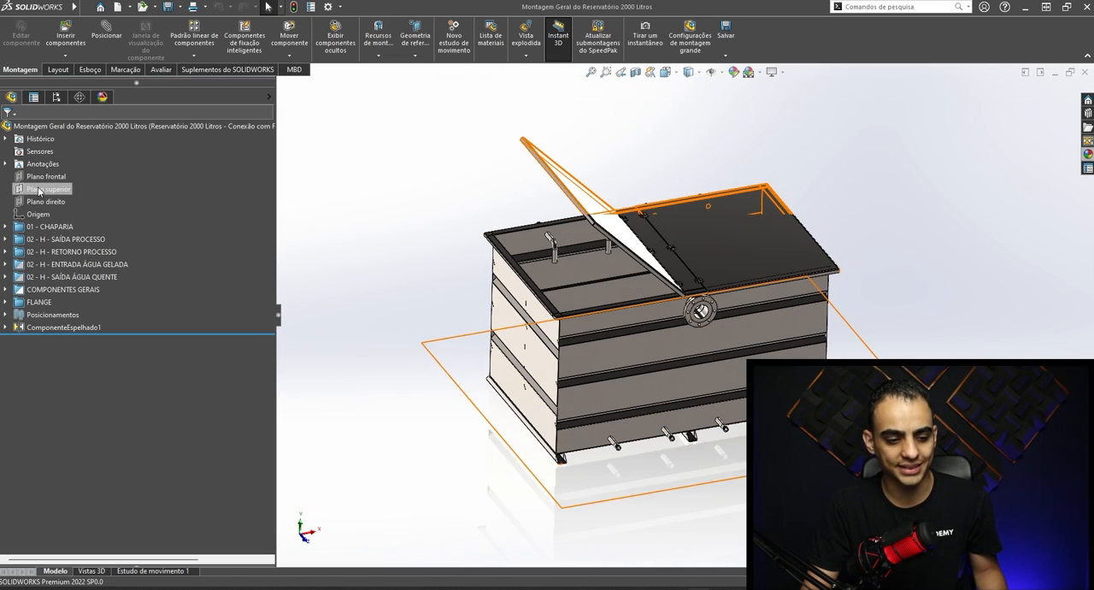
click(6, 227)
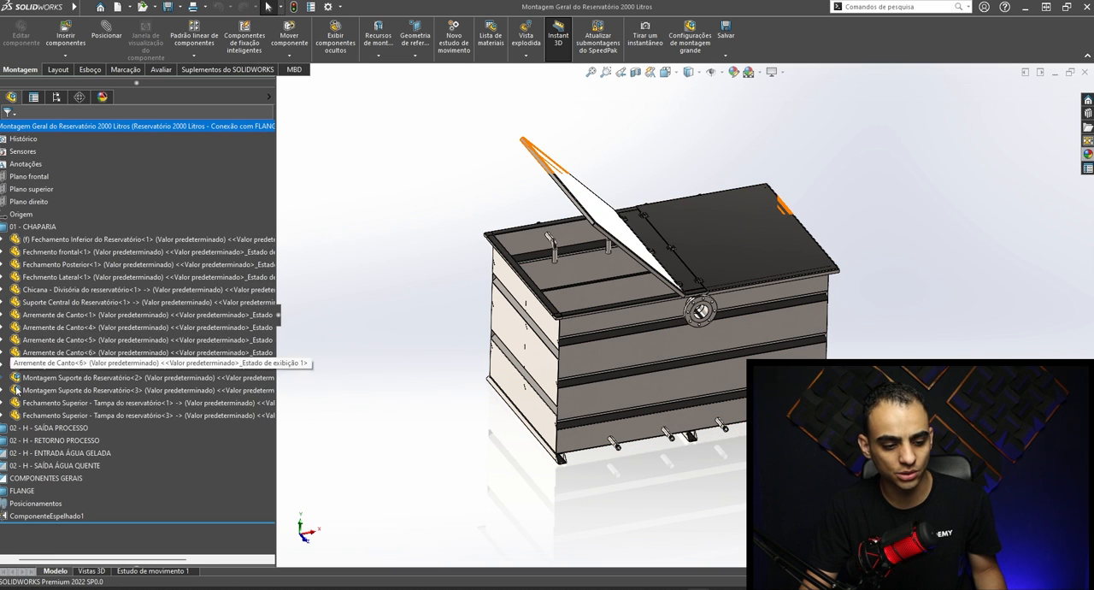
click(6, 428)
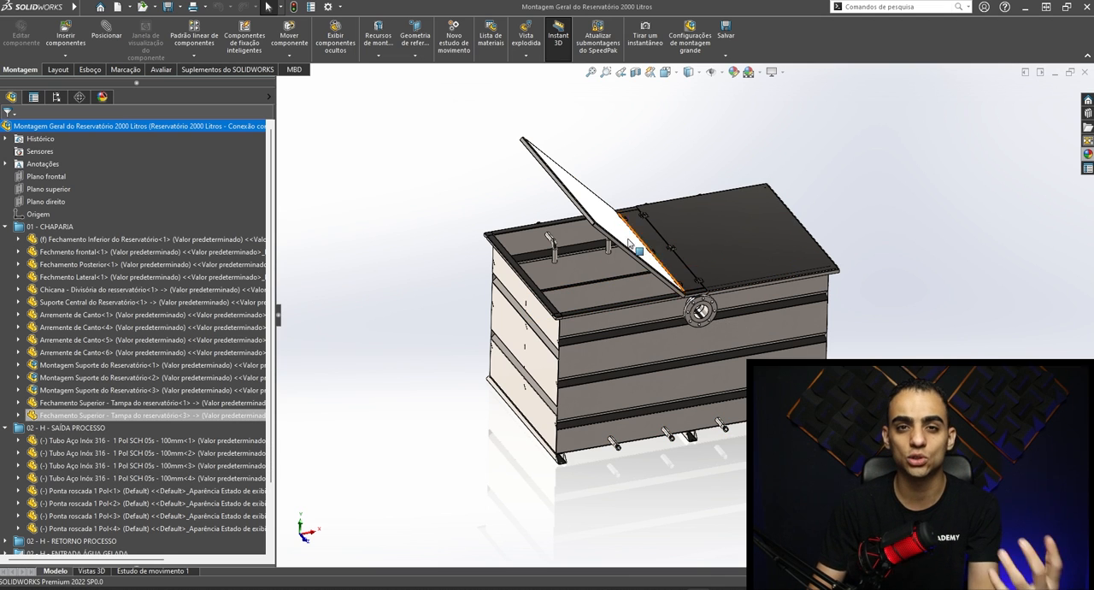
- Switch to the Peça3 part, start making an assembly from it and save the part to the Desktop as Peça3
mouse_move(688, 586)
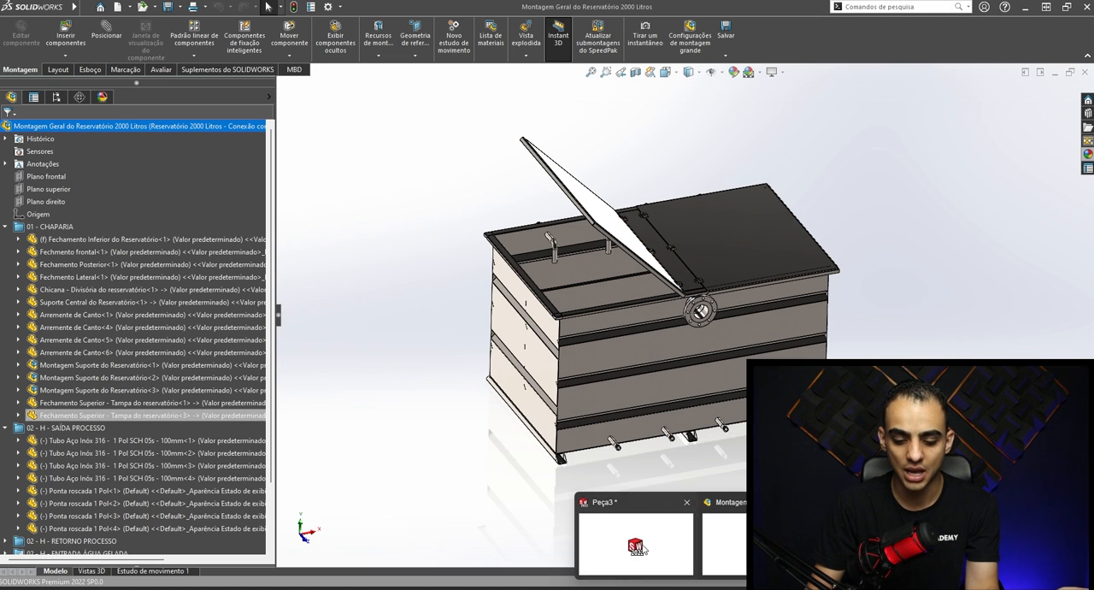
click(642, 545)
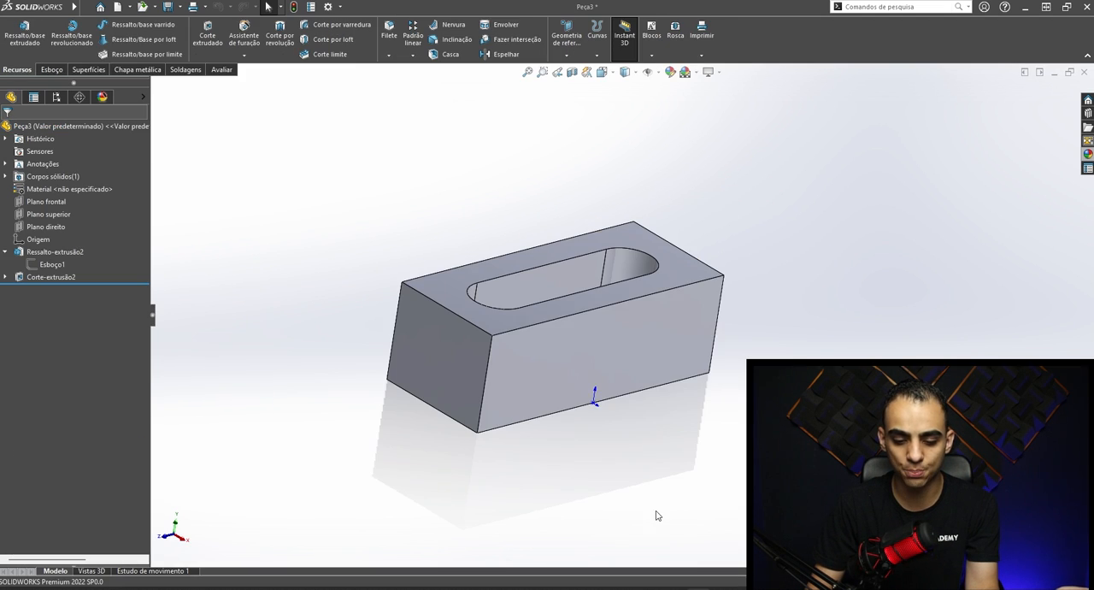
click(129, 7)
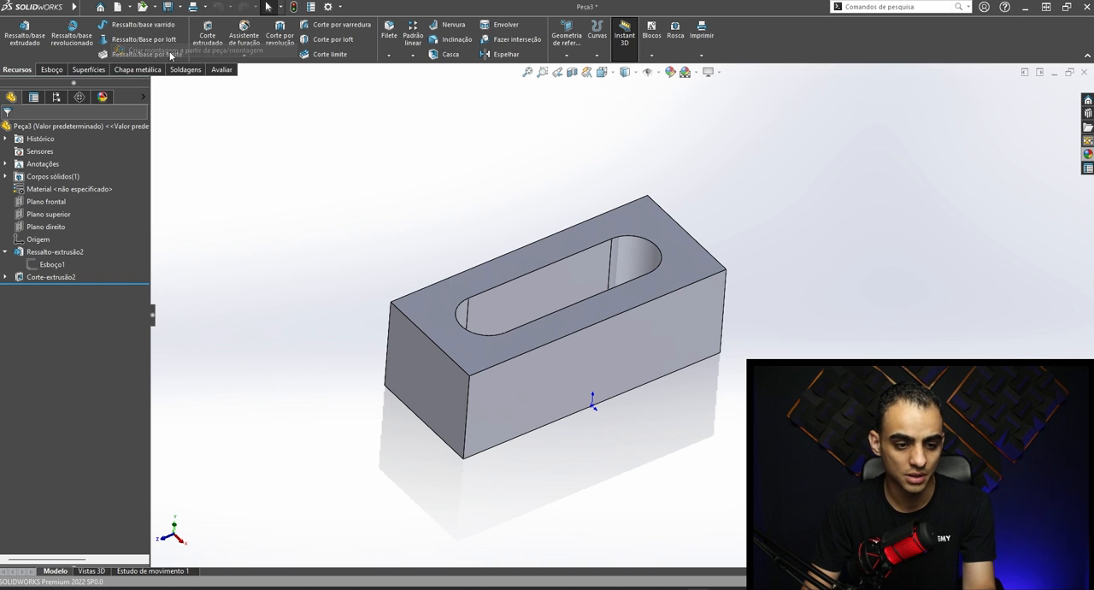
click(195, 50)
click(555, 306)
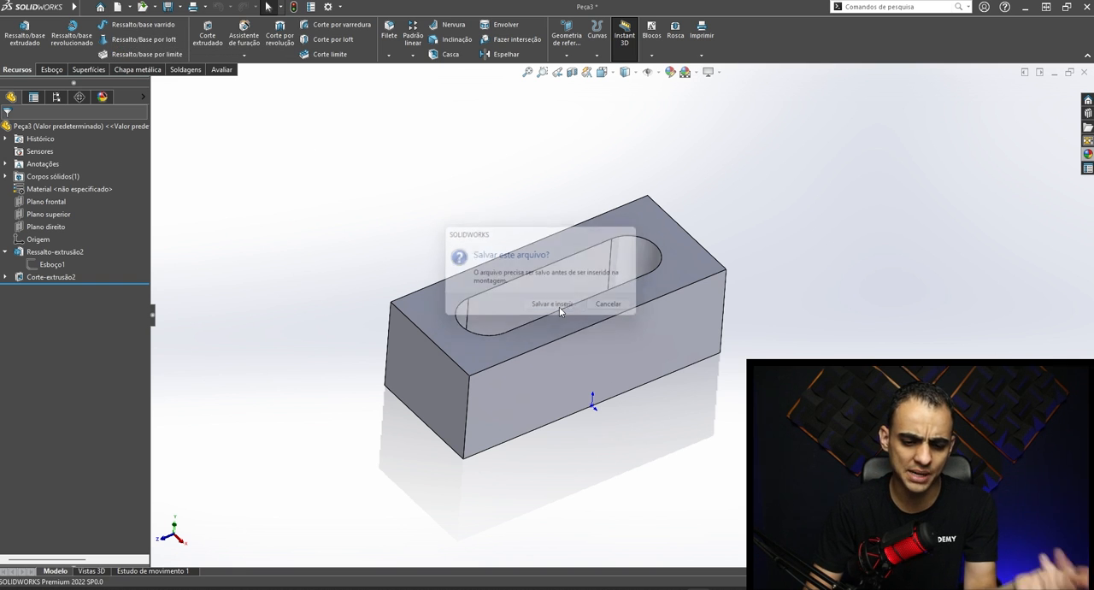
click(175, 152)
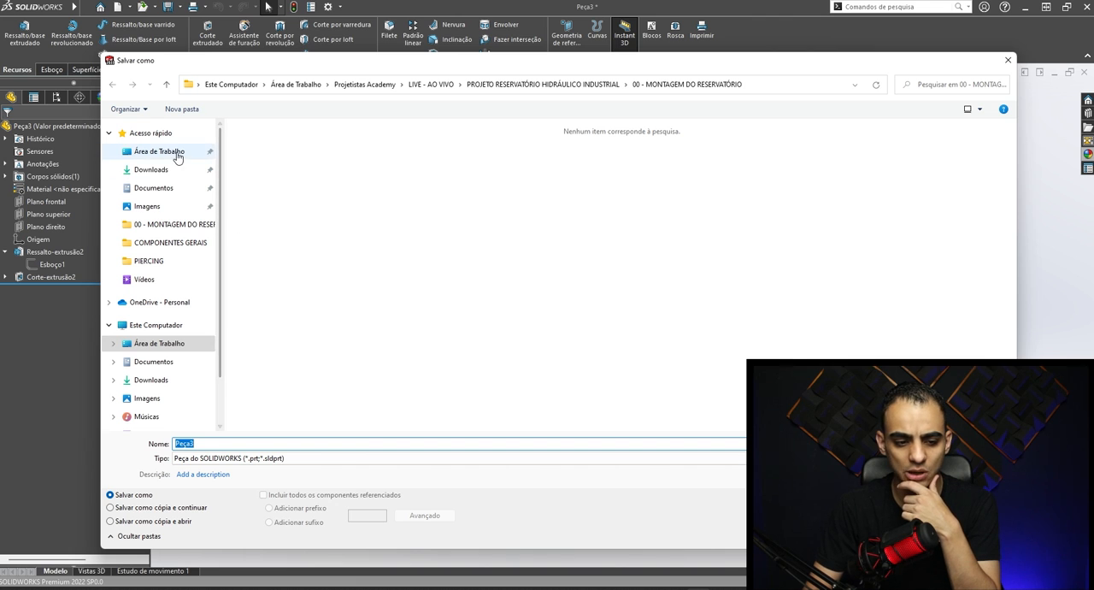
click(911, 535)
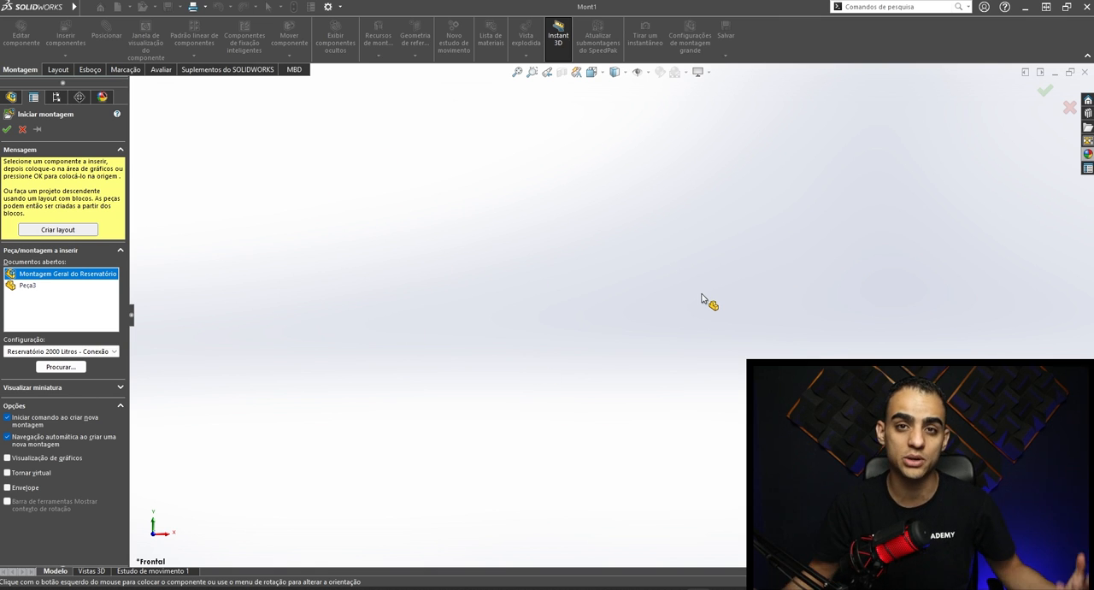
click(649, 75)
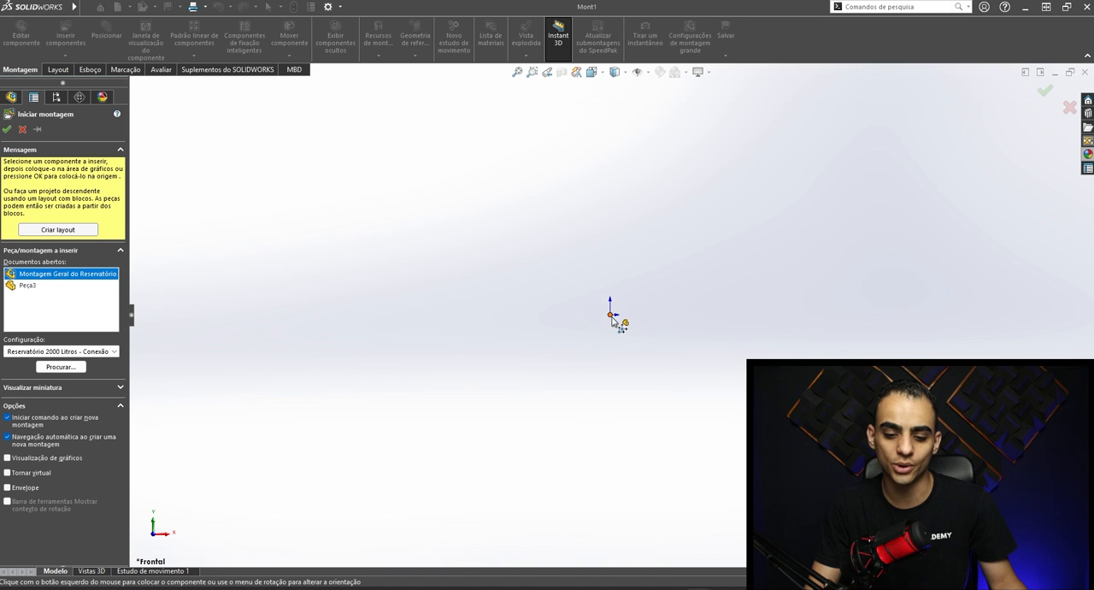
click(610, 316)
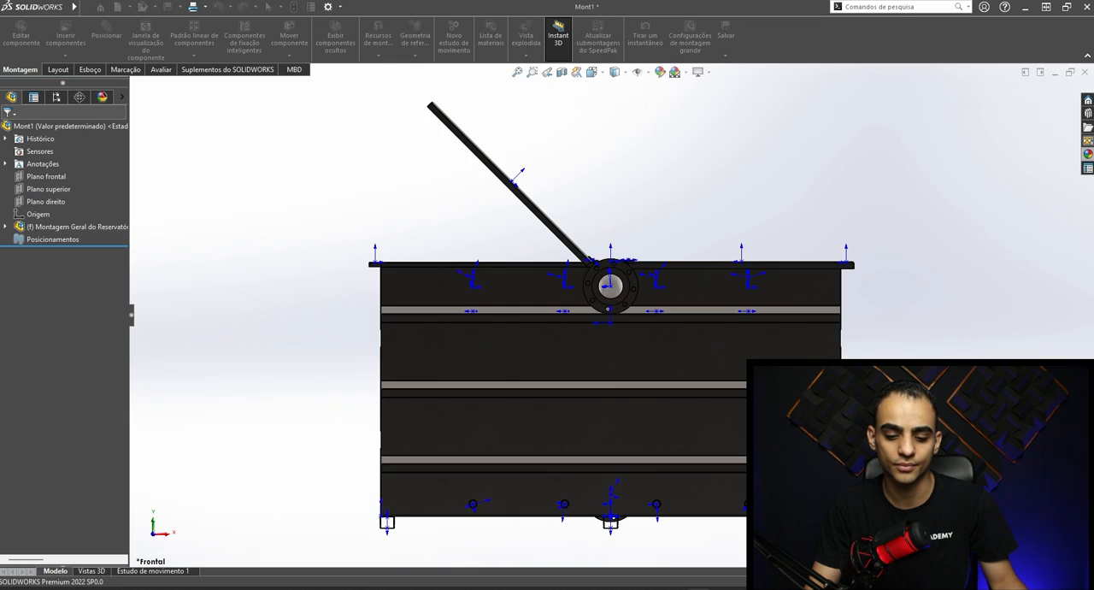
middle_drag(677, 398, 641, 411)
scroll(647, 398, down, 2)
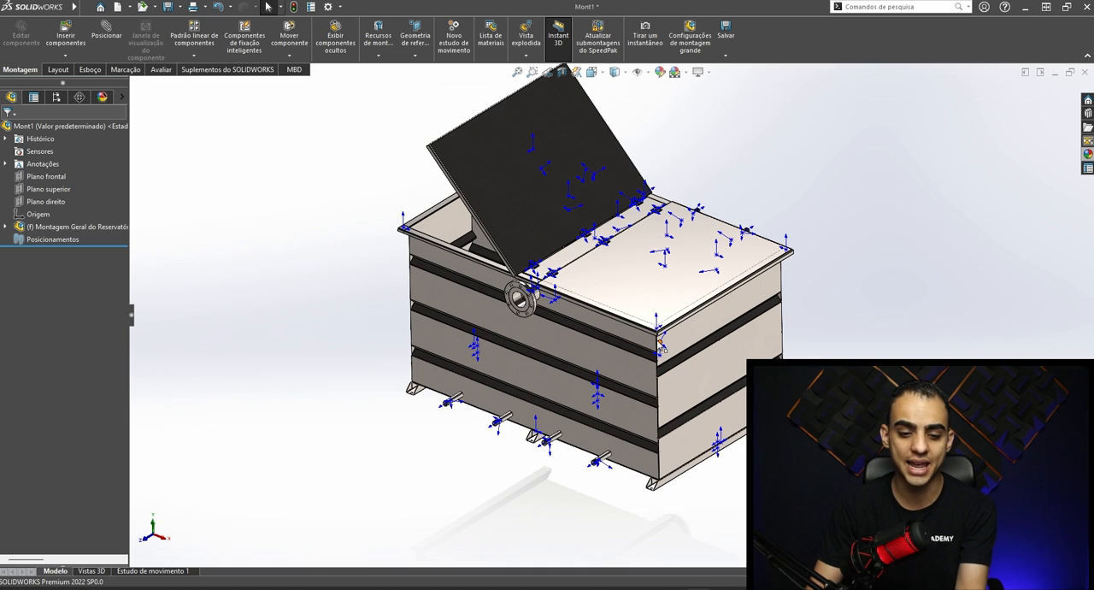
middle_drag(734, 399, 551, 312)
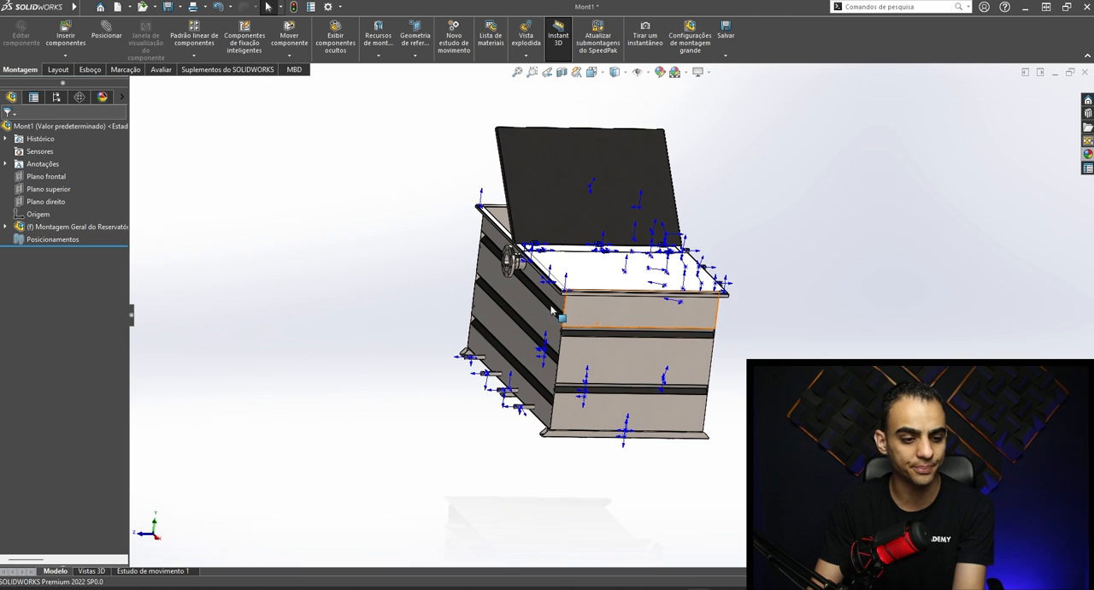
click(1083, 73)
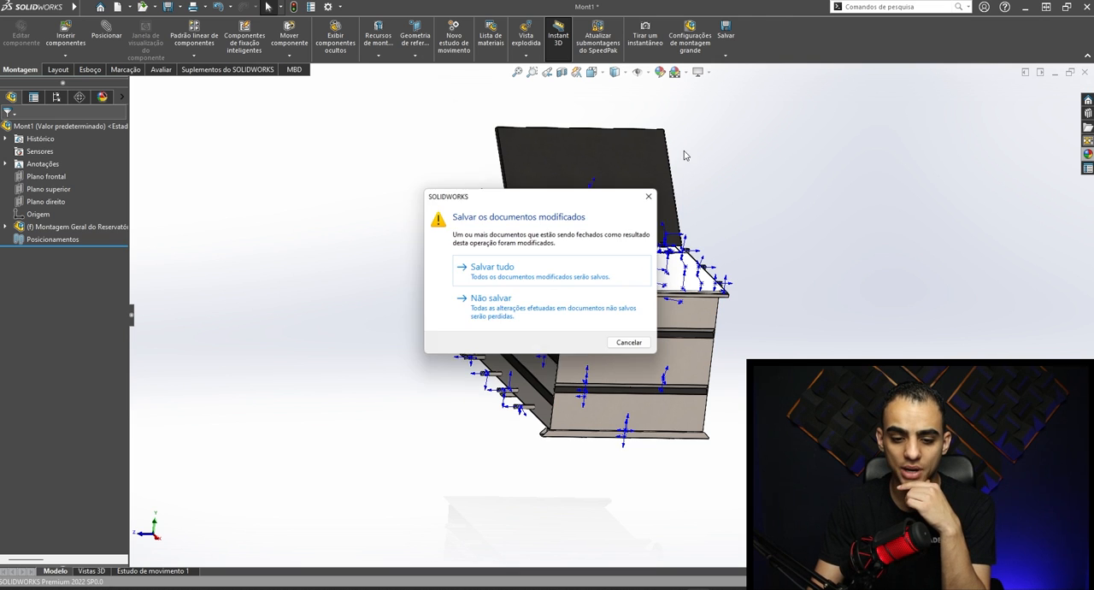
click(529, 322)
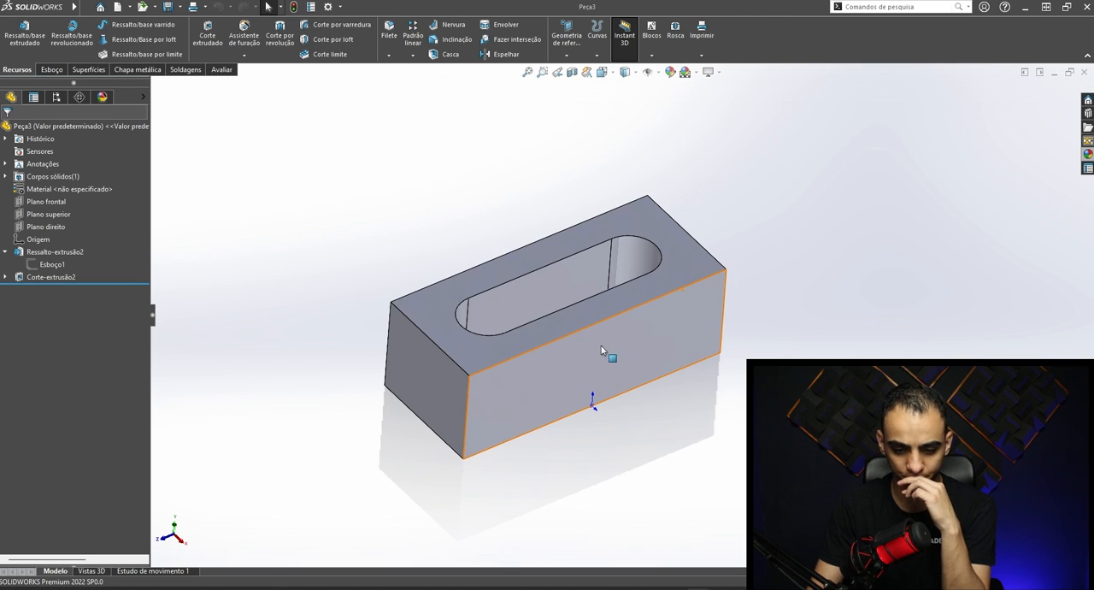
- Create a new assembly document and show the origins in its graphics area
click(117, 7)
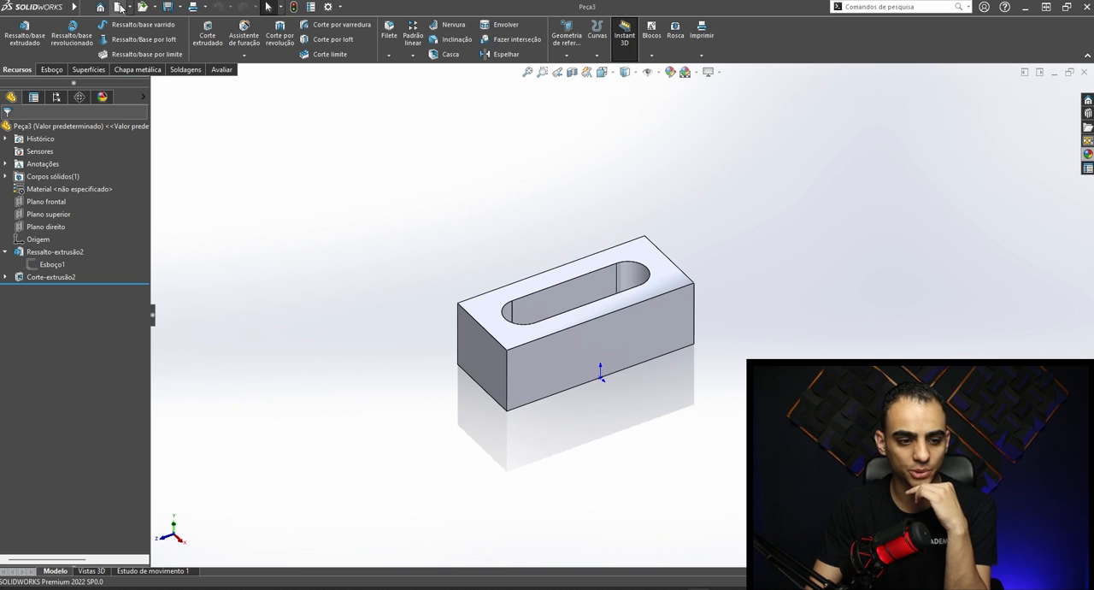
click(718, 153)
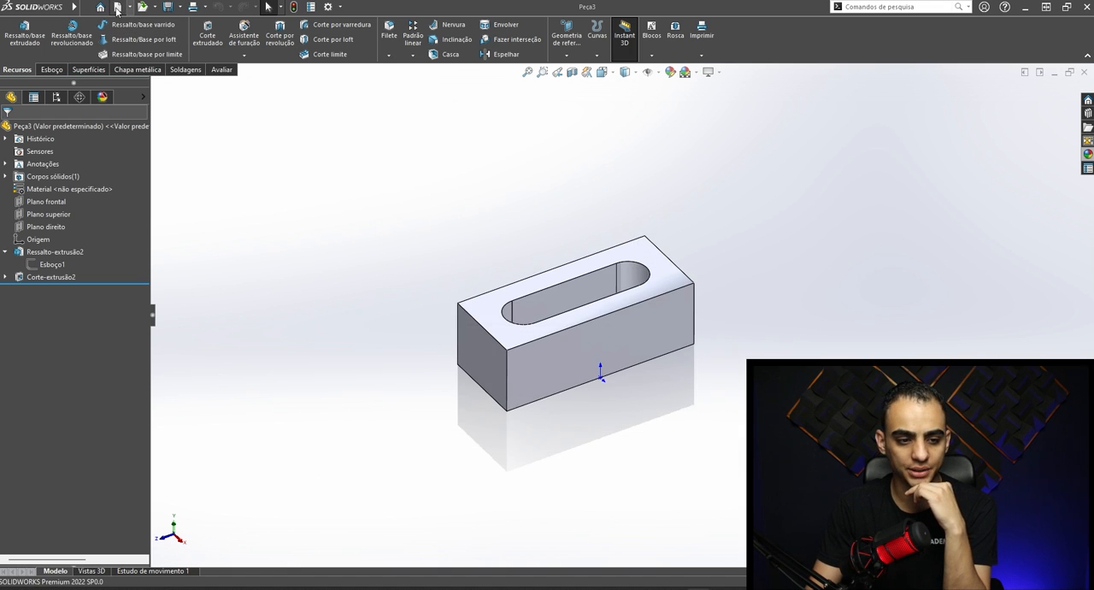
click(117, 7)
double_click(540, 261)
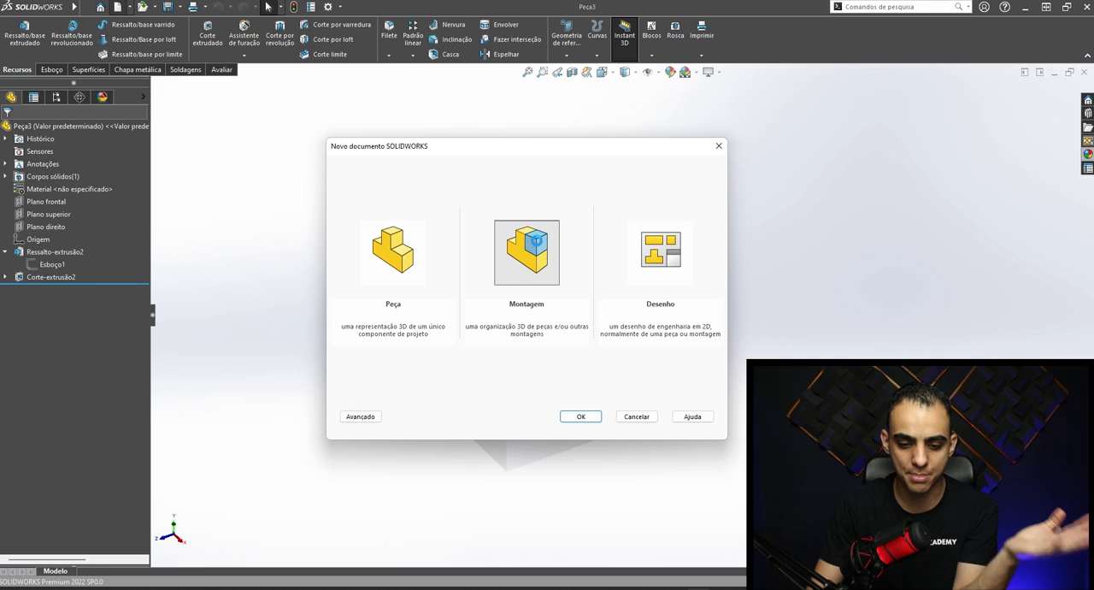
click(647, 72)
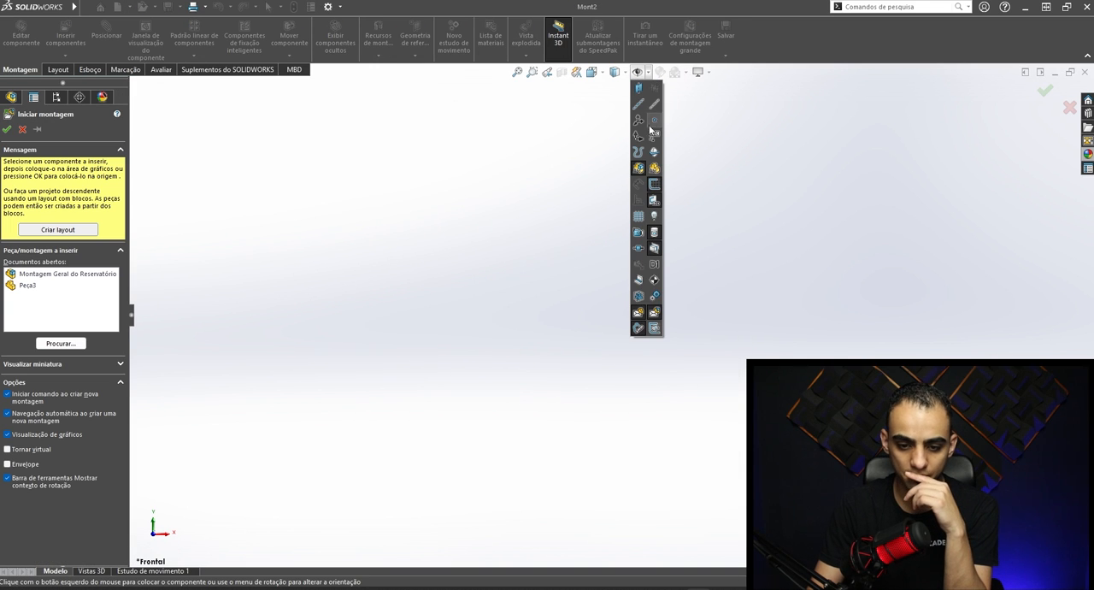
click(641, 140)
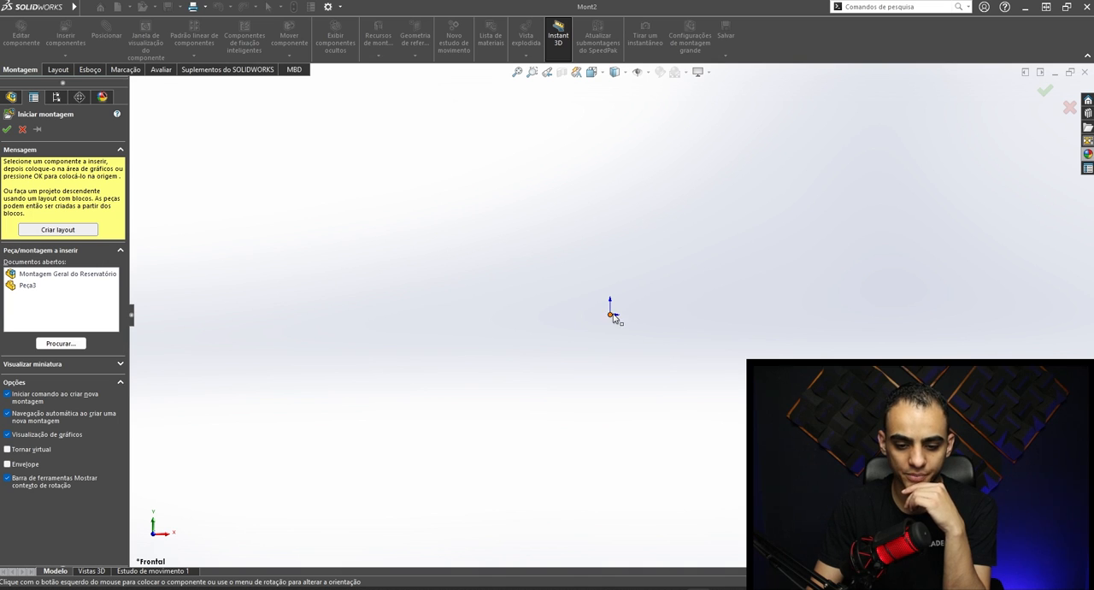
- Insert the Peça3 part as the first component, placed on the assembly's origin
click(33, 289)
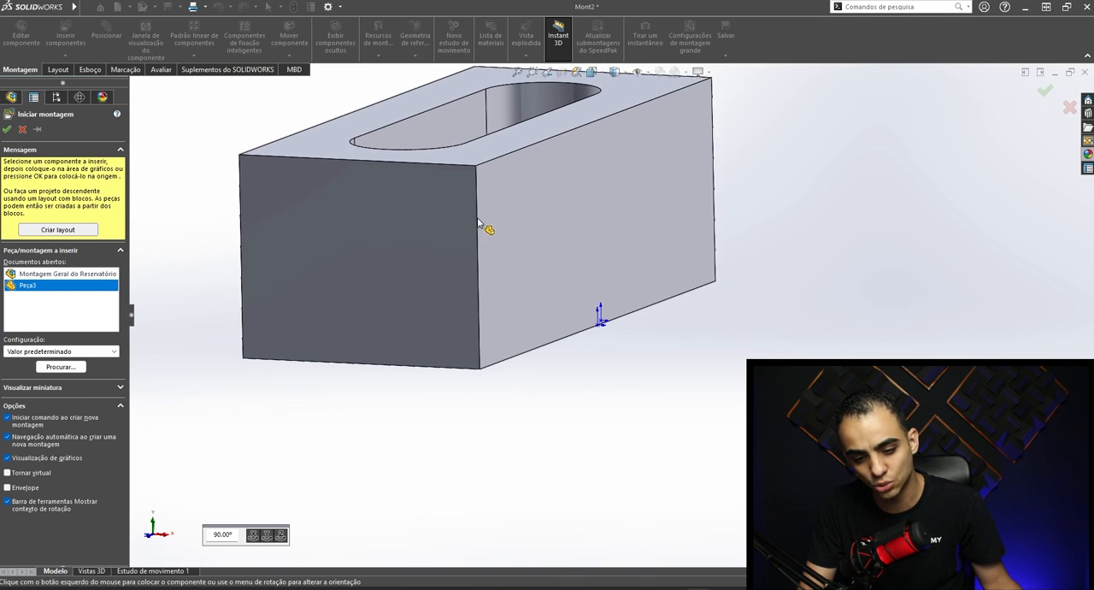
click(602, 321)
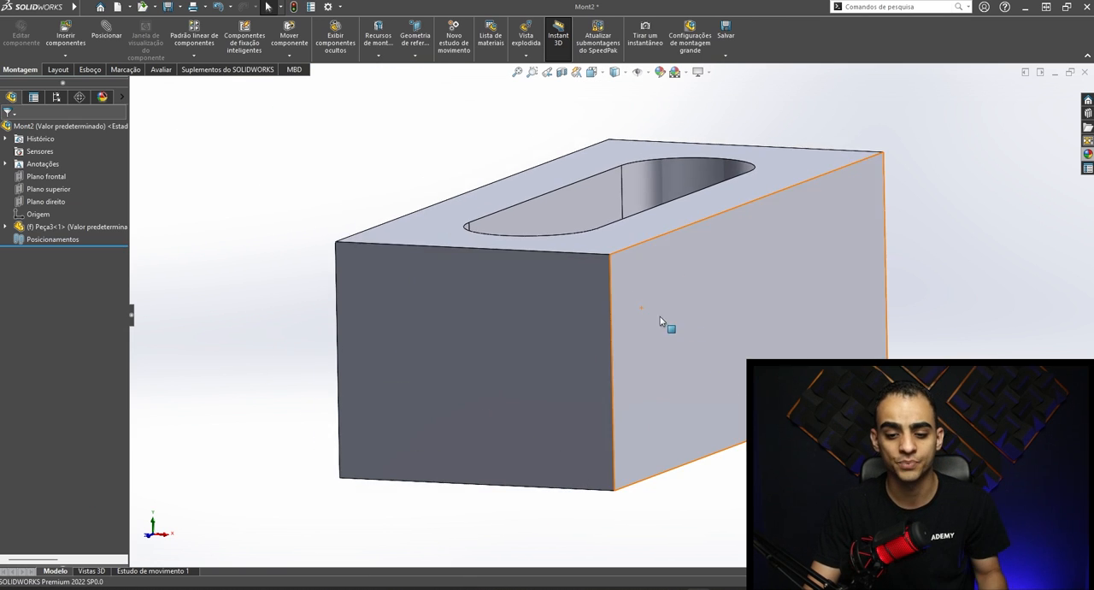
scroll(704, 325, up, 3)
middle_drag(741, 244, 700, 343)
- Make three more copies of the slotted block and place them freely around the fixed one
ctrl+drag(661, 337, 610, 141)
scroll(610, 141, up, 2)
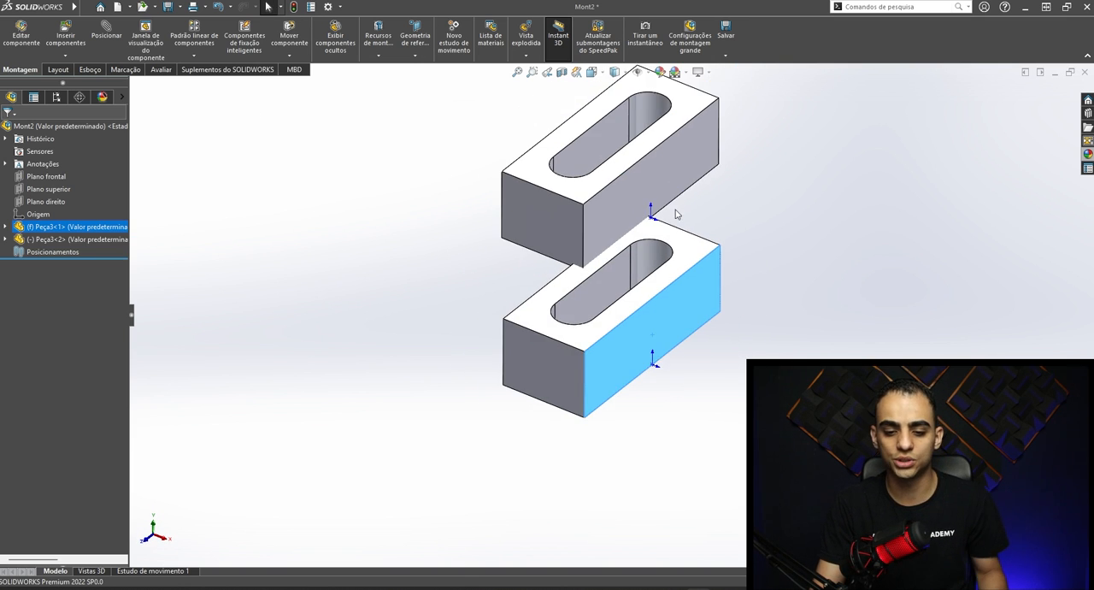
ctrl+drag(675, 302, 435, 221)
click(745, 257)
- Mate the long side face of the first copied block coincident with the matching side face of the fixed block
middle_drag(536, 206, 586, 283)
scroll(586, 284, up, 1)
click(586, 285)
click(499, 203)
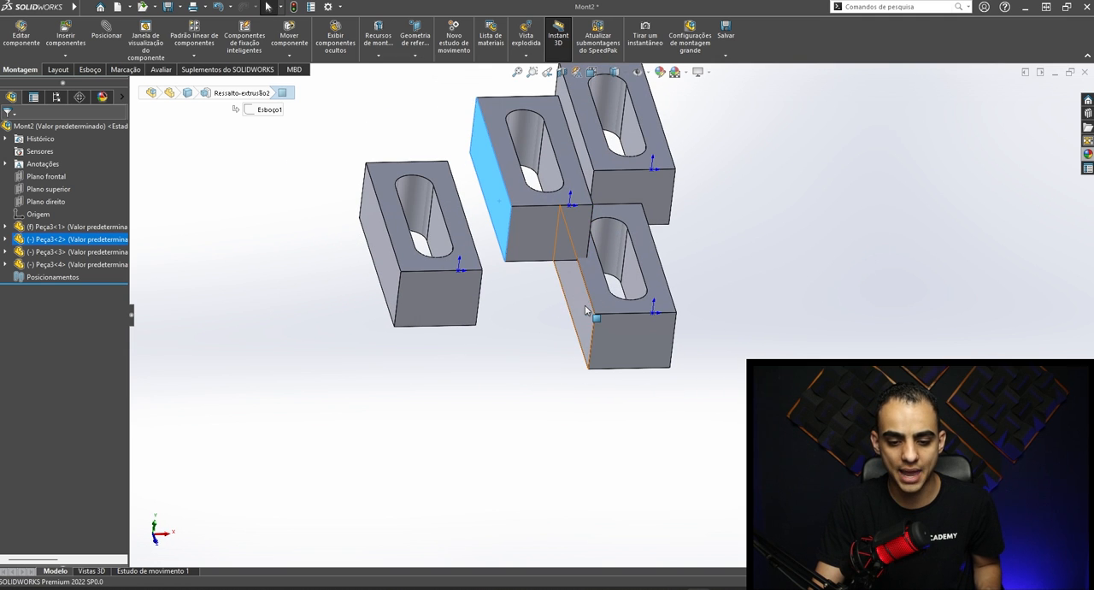
ctrl+click(586, 310)
middle_drag(483, 248, 532, 271)
key(m)
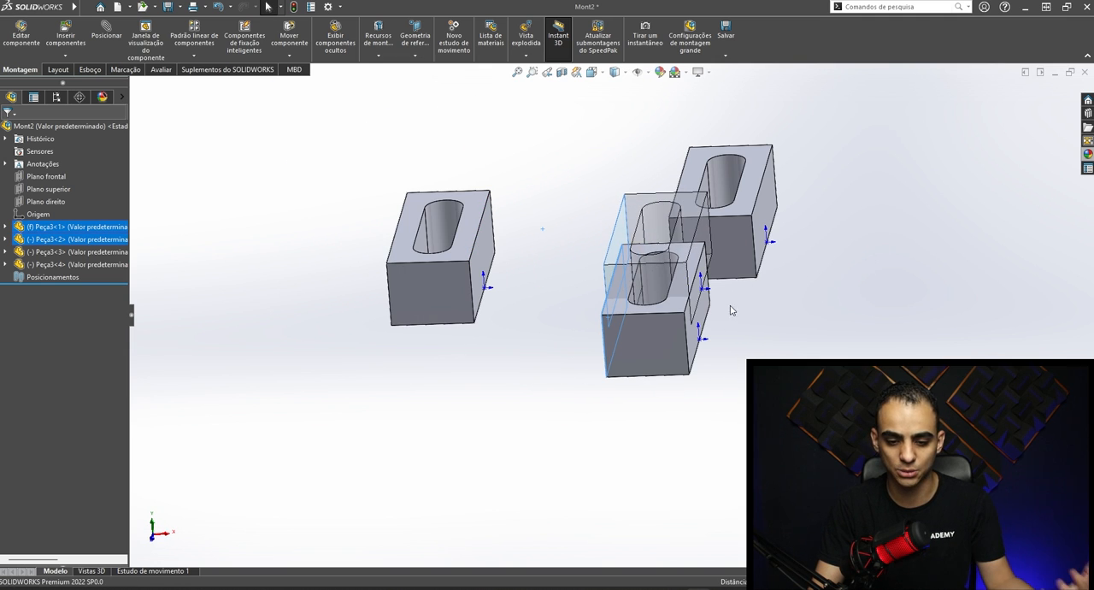
click(7, 130)
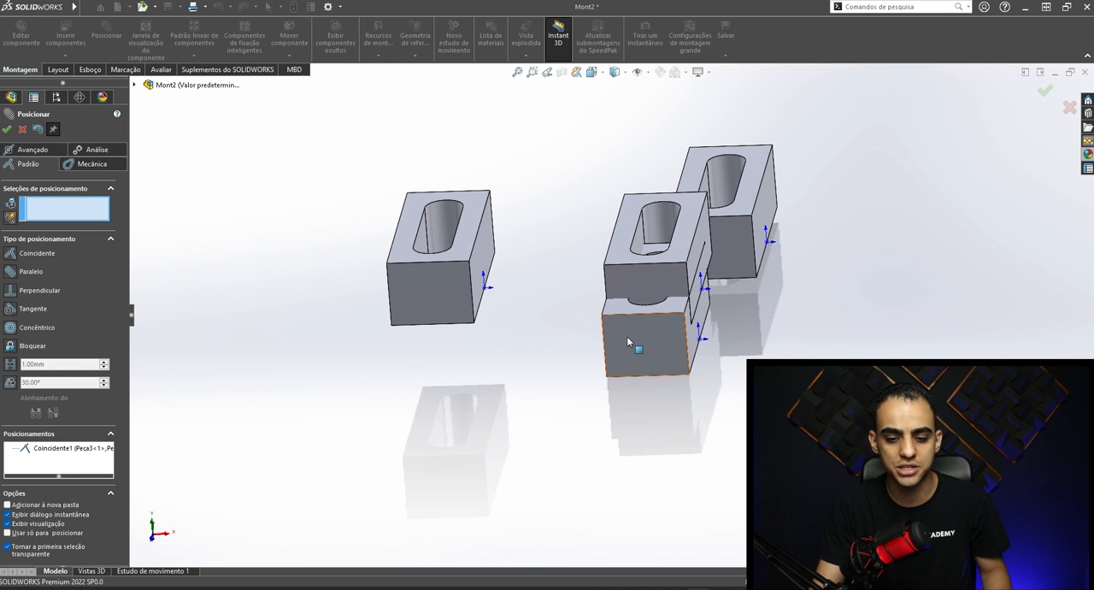
middle_drag(628, 337, 687, 309)
key(Escape)
- Move the mated block along its aligned side face and add another free copy of the slotted block
drag(718, 247, 740, 223)
middle_drag(740, 227, 712, 313)
scroll(713, 313, down, 1)
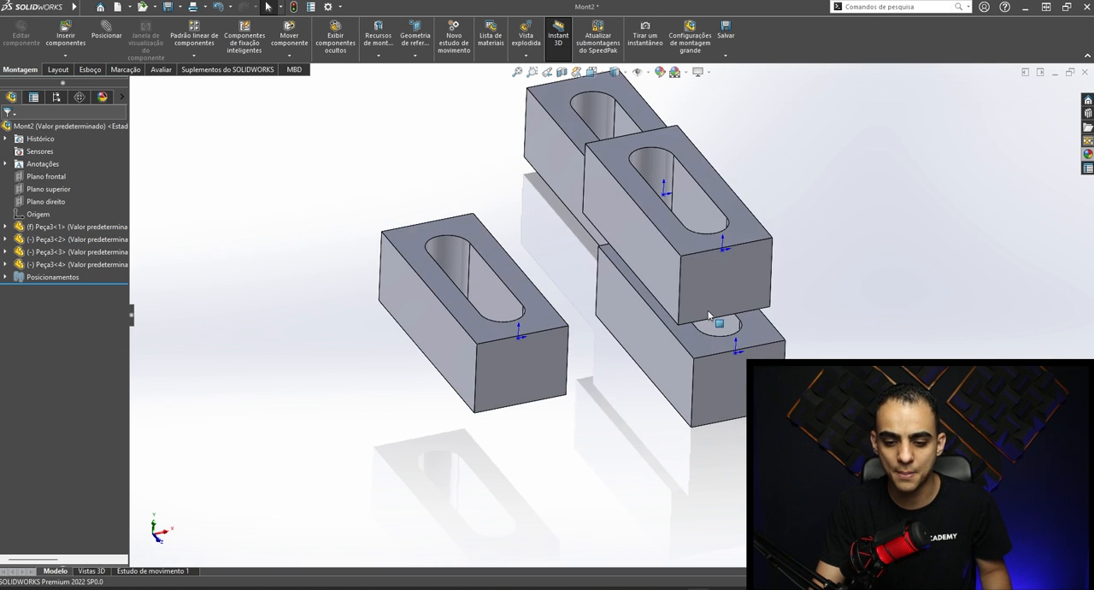
scroll(605, 278, up, 3)
ctrl+drag(530, 319, 765, 248)
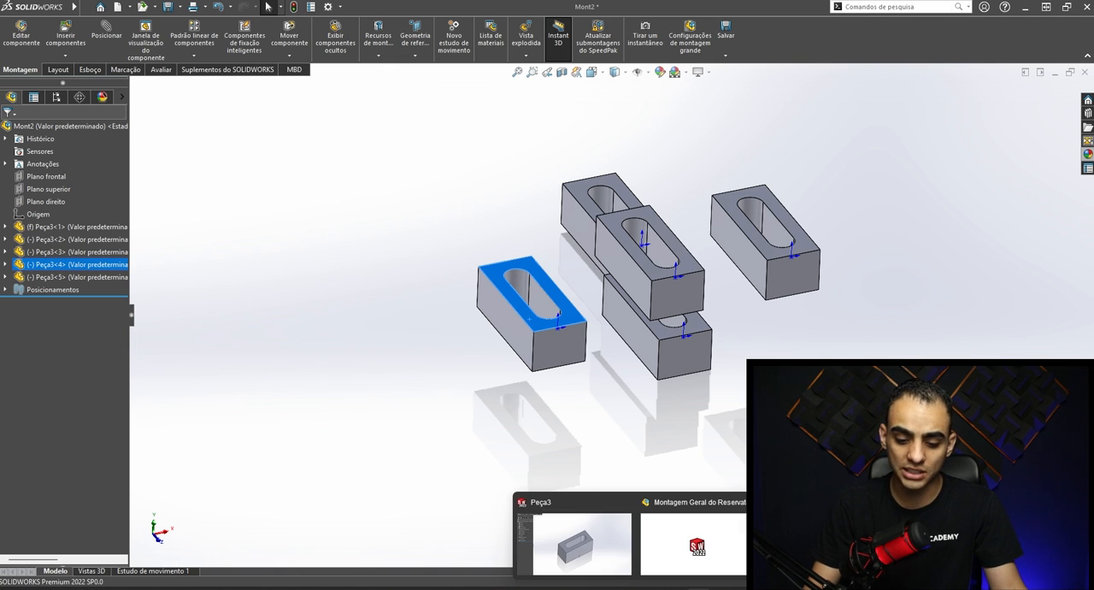
- Switch to the assembly Montagem Geral do Reservatório 2000 Litros and swing its open lid shut
click(694, 545)
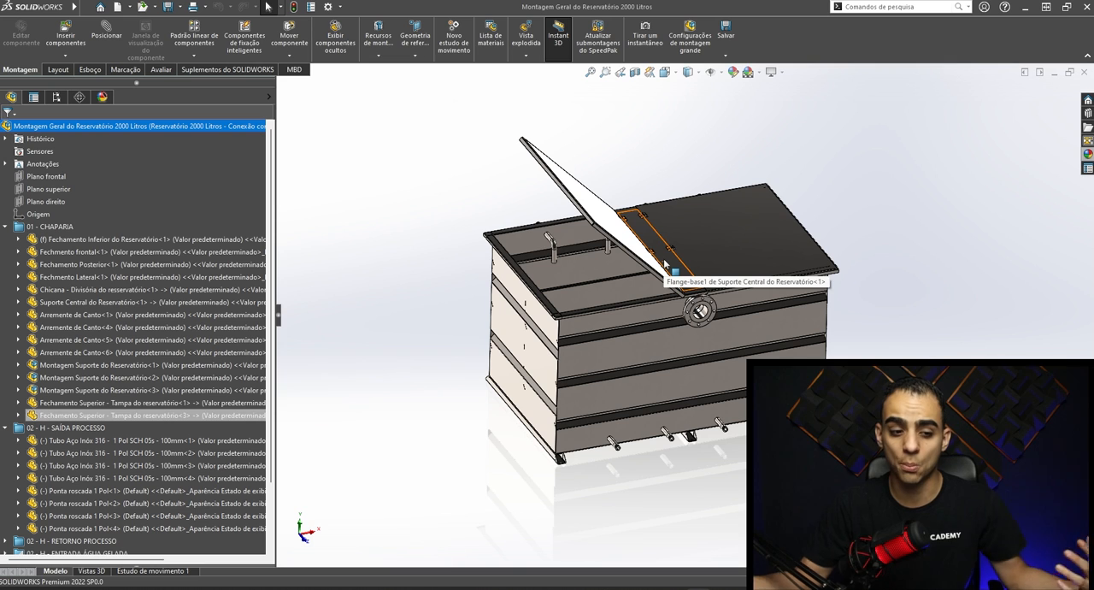
middle_drag(701, 310, 670, 278)
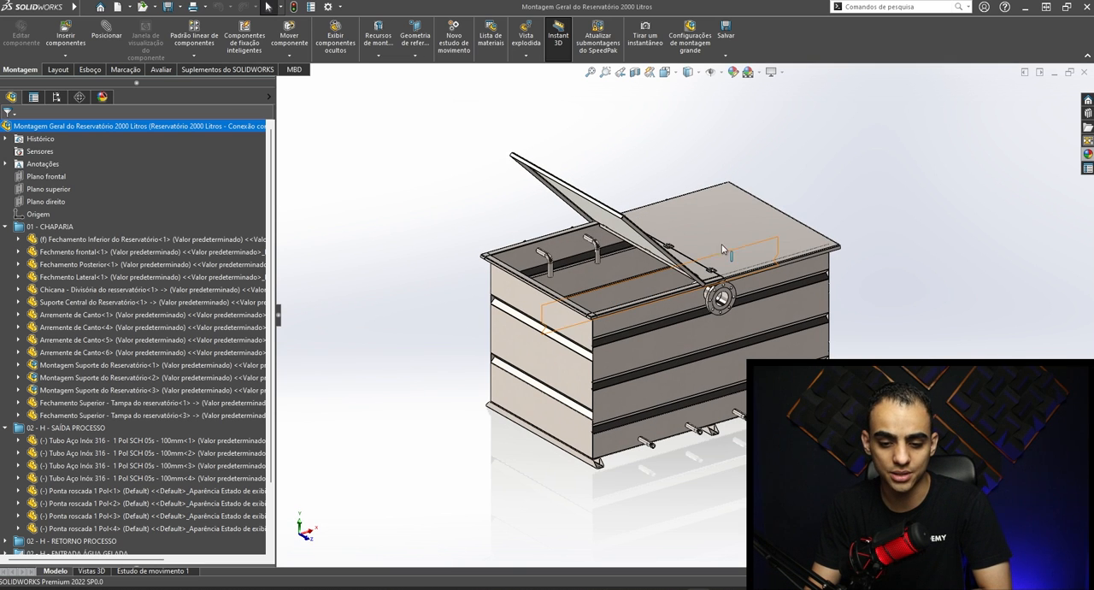
drag(622, 234, 583, 355)
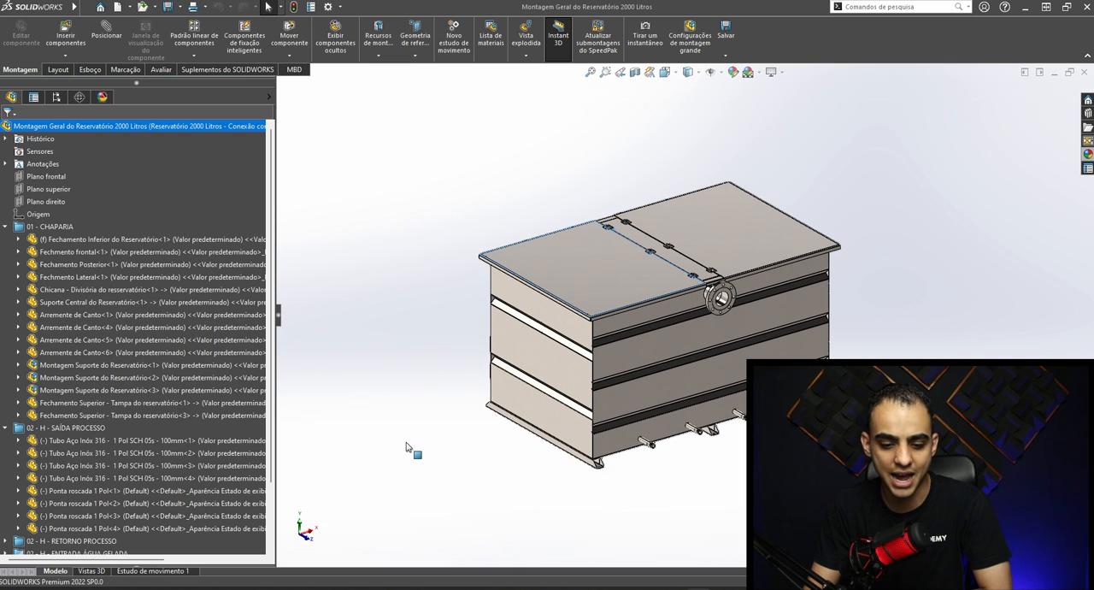
- Collapse the component folders and highlight the parts in 02 - H - SAÍDA PROCESSO, RETORNO PROCESSO and ENTRADA ÁGUA GELADA
click(20, 226)
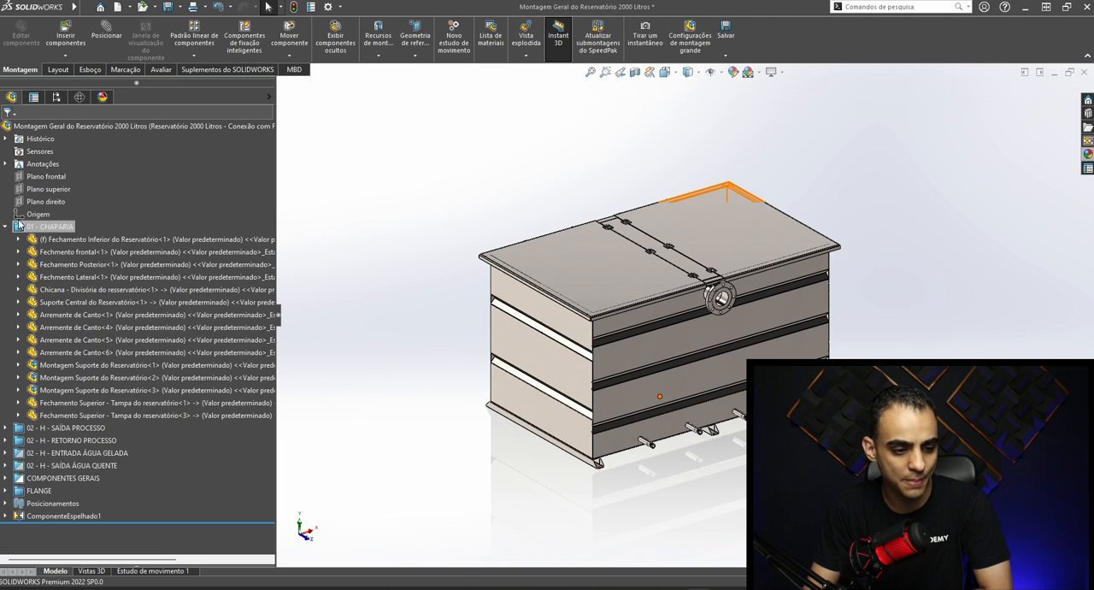
click(7, 225)
click(68, 242)
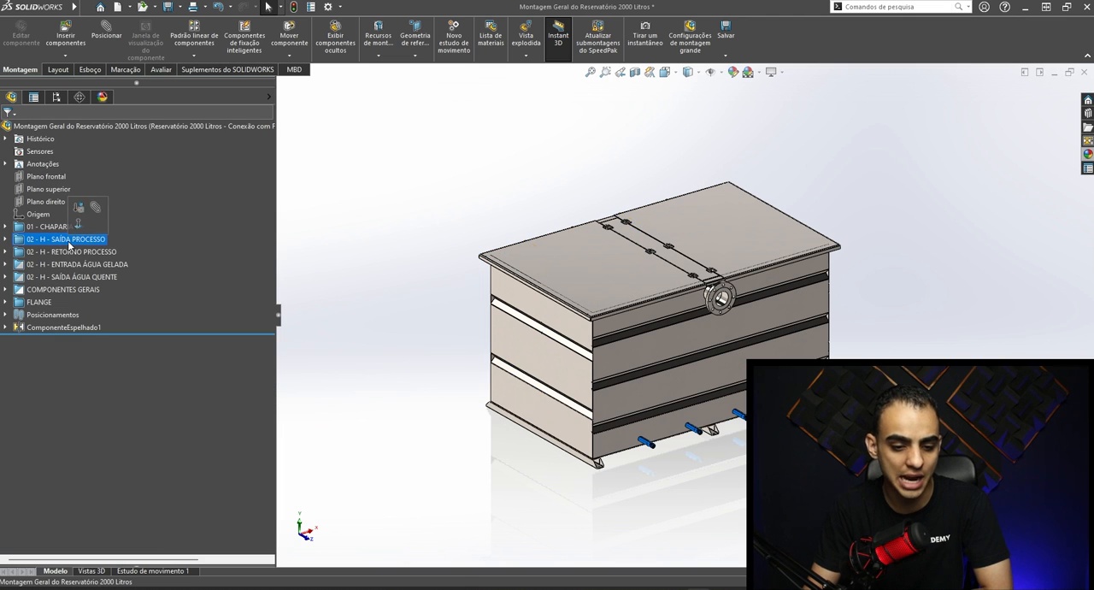
click(69, 251)
click(73, 264)
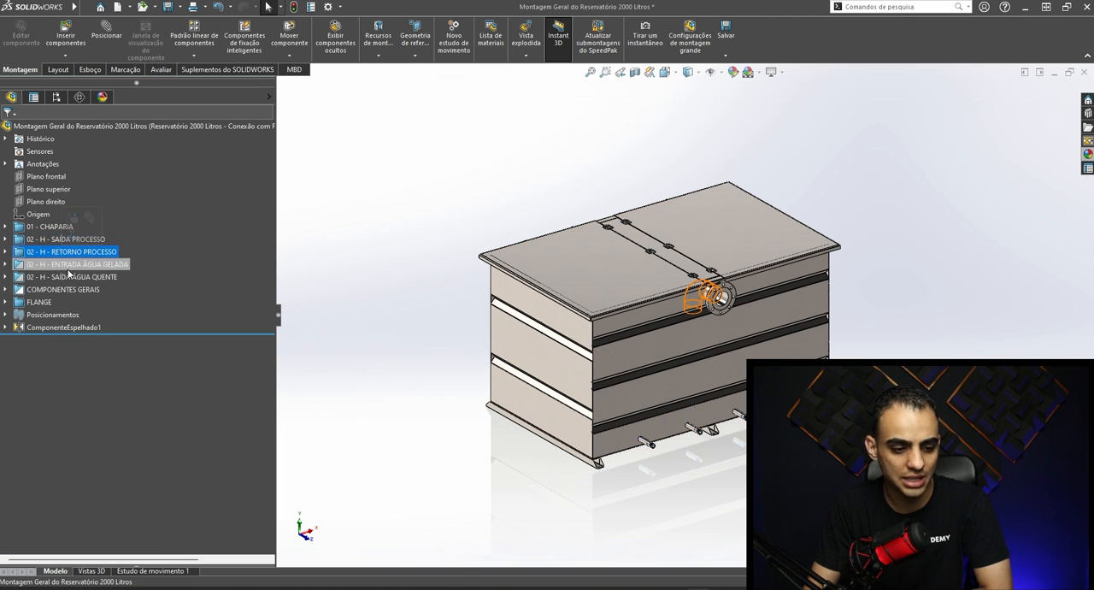
click(6, 290)
click(7, 289)
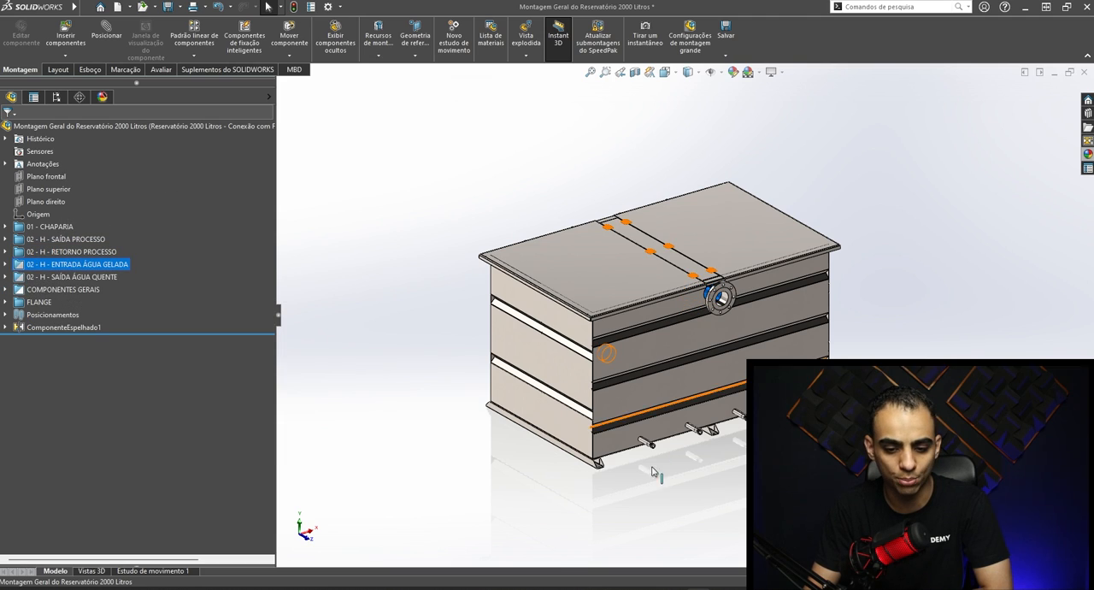
- Examine the lid hinges up close and open the recent hinge part Dobradiça Plana Externa Tasco 180º COD 91413
scroll(628, 413, down, 10)
scroll(624, 411, down, 3)
middle_drag(602, 369, 598, 341)
scroll(598, 323, up, 6)
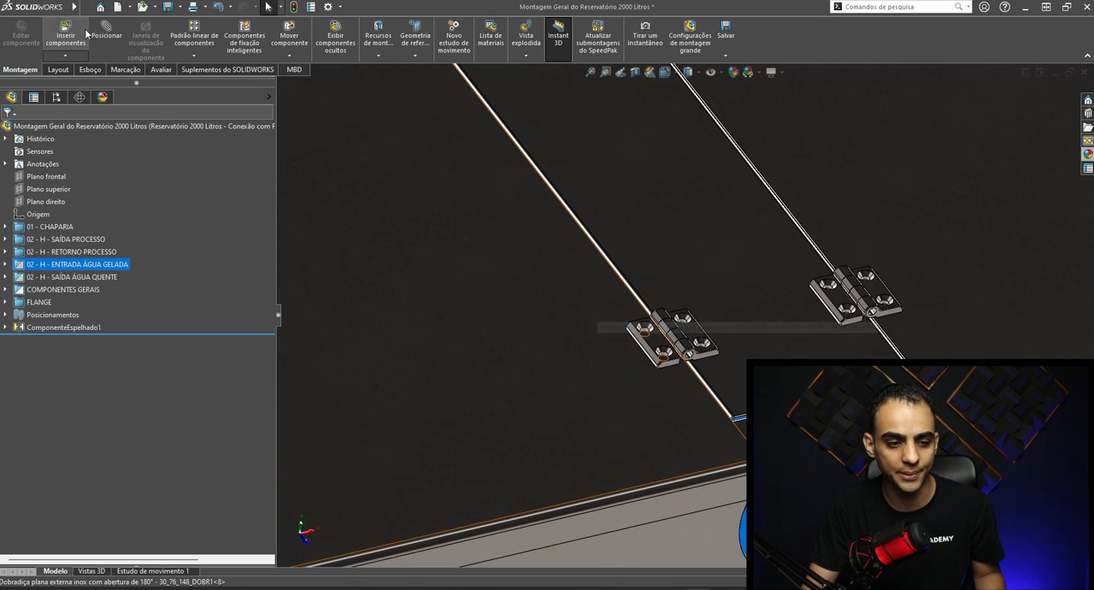
click(100, 6)
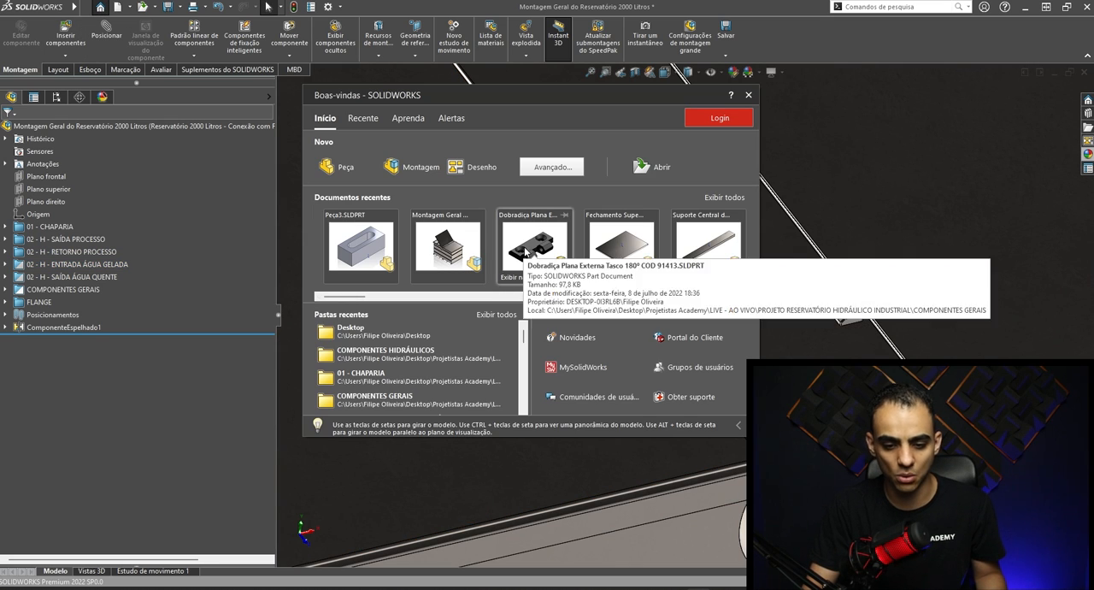
click(526, 252)
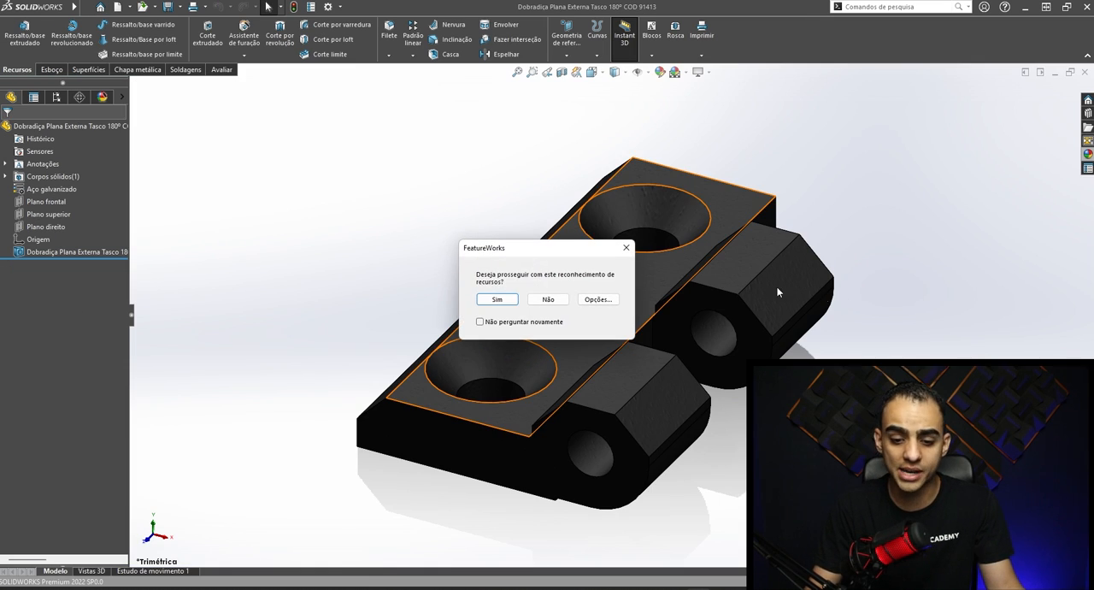
- Decline feature recognition for the hinge part and examine its countersunk holes and knuckles from several sides
click(631, 253)
middle_drag(646, 243, 657, 415)
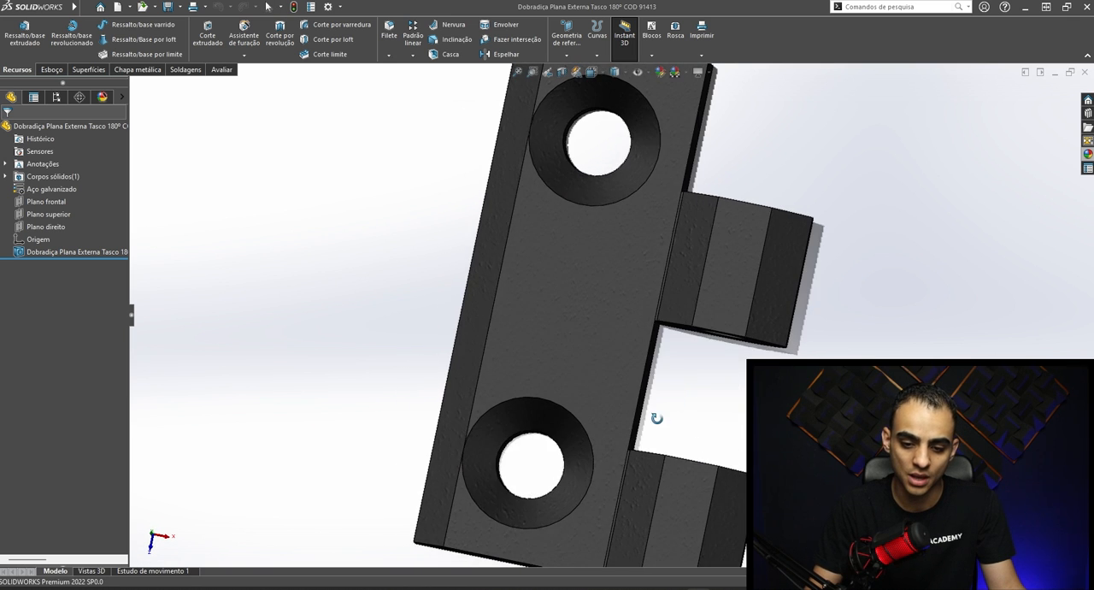
scroll(602, 150, down, 2)
scroll(602, 150, down, 1)
scroll(601, 150, up, 3)
middle_drag(640, 253, 635, 217)
scroll(571, 237, down, 3)
scroll(726, 178, up, 4)
middle_drag(764, 354, 553, 424)
scroll(553, 424, up, 4)
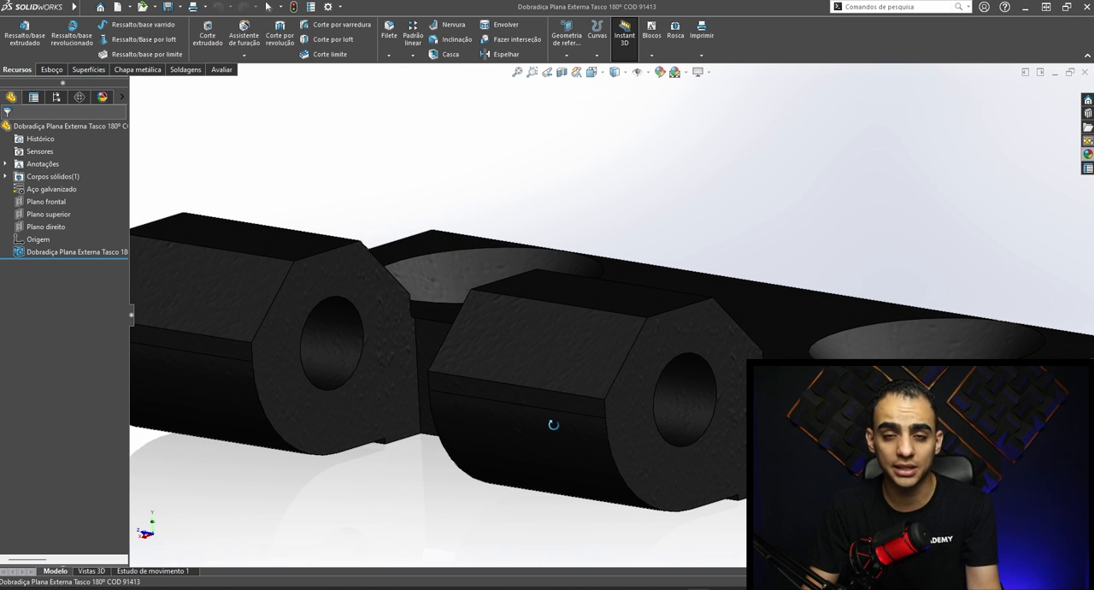
middle_drag(653, 260, 647, 282)
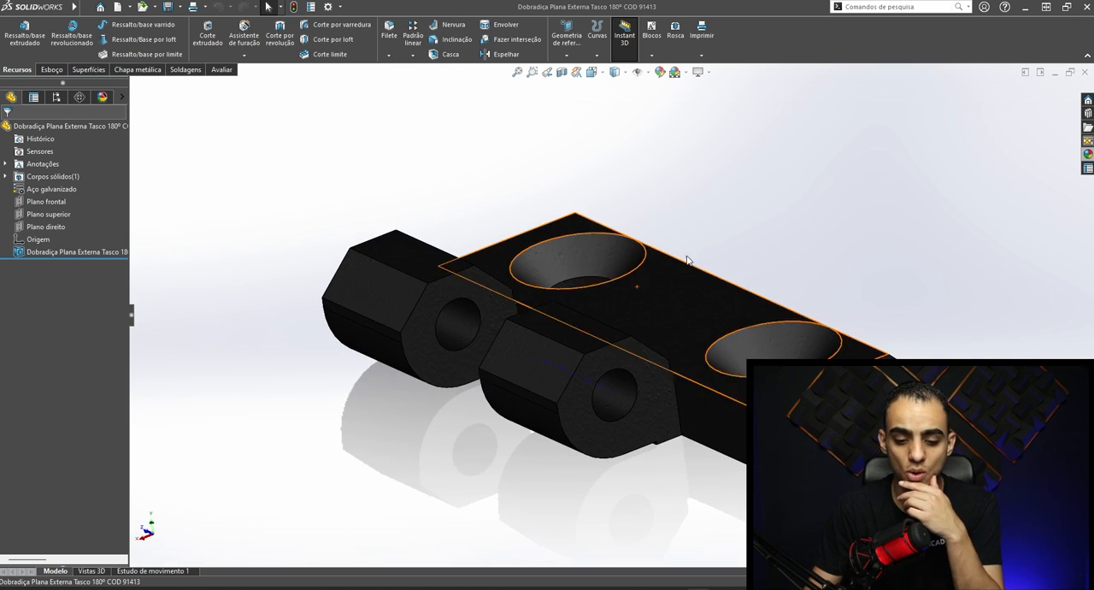
- Close the hinge part, examine the whole reservoir assembly and highlight one of its lid panels
click(1085, 75)
scroll(535, 349, up, 5)
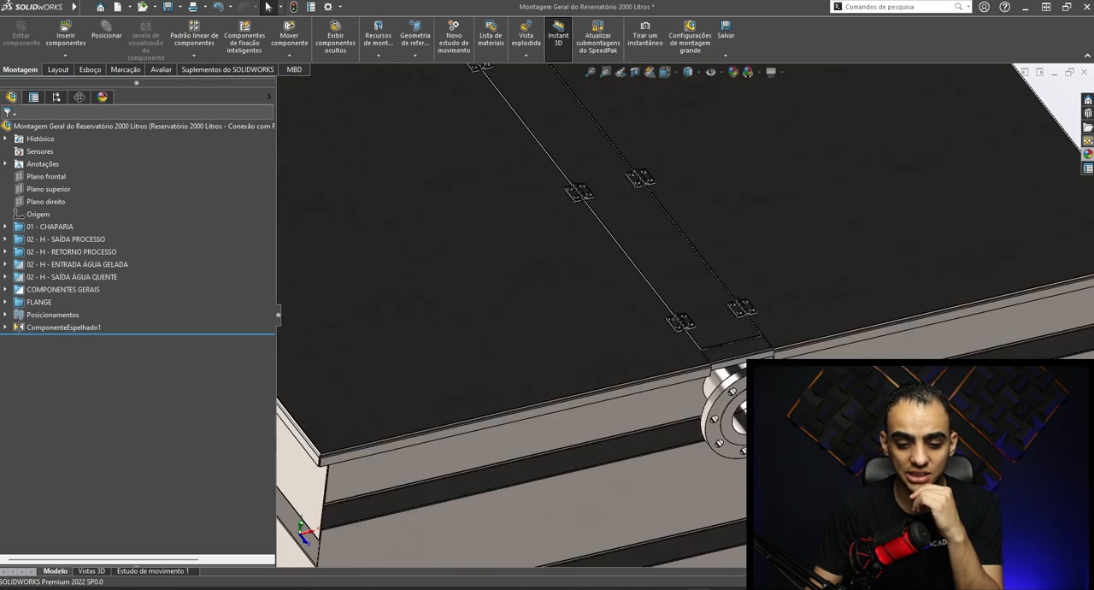
middle_drag(698, 377, 689, 325)
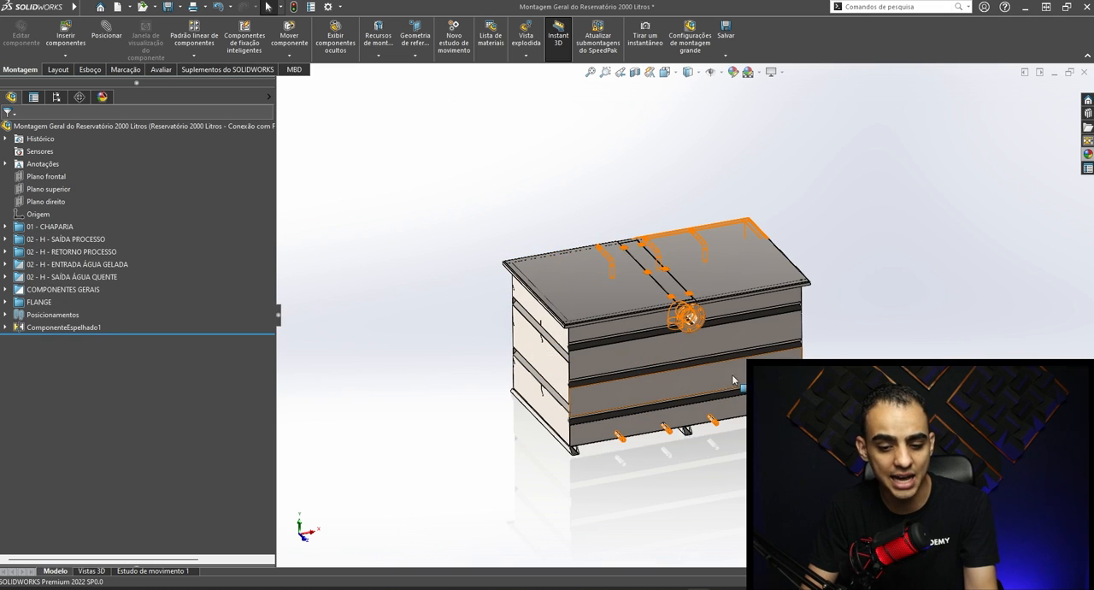
scroll(601, 364, down, 3)
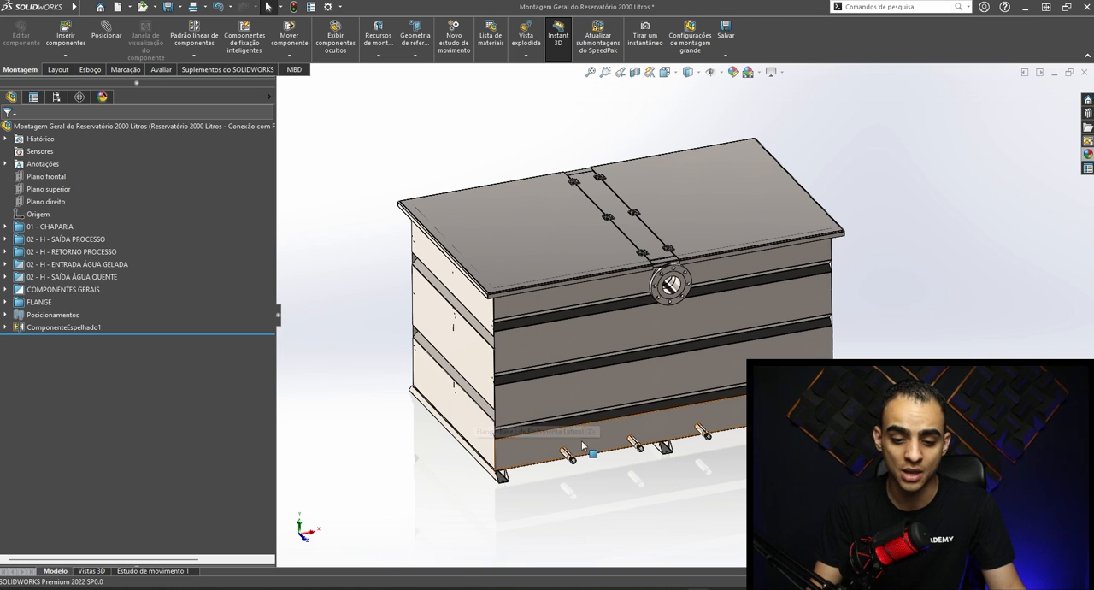
click(518, 248)
drag(518, 244, 448, 301)
click(6, 227)
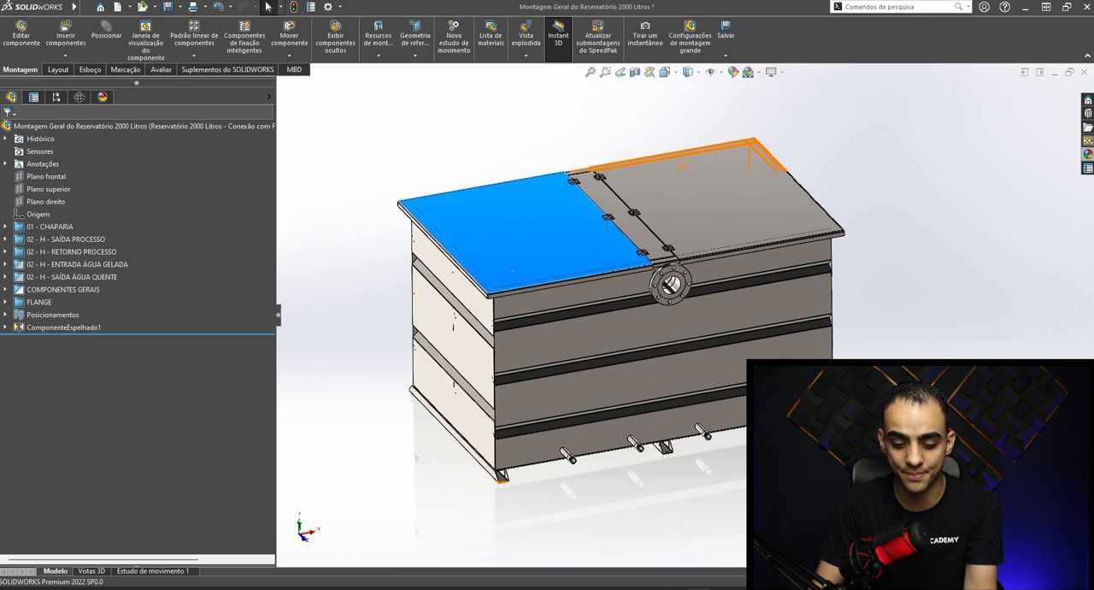
- Switch to the slotted block part Peça3 and open its material for editing
mouse_move(698, 588)
click(599, 568)
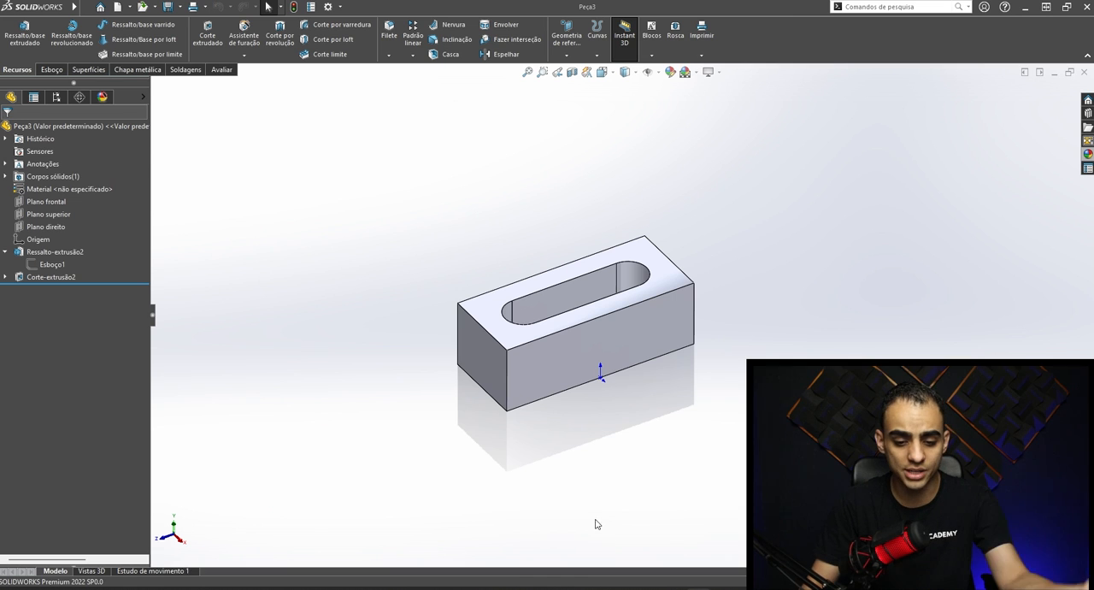
scroll(557, 315, down, 3)
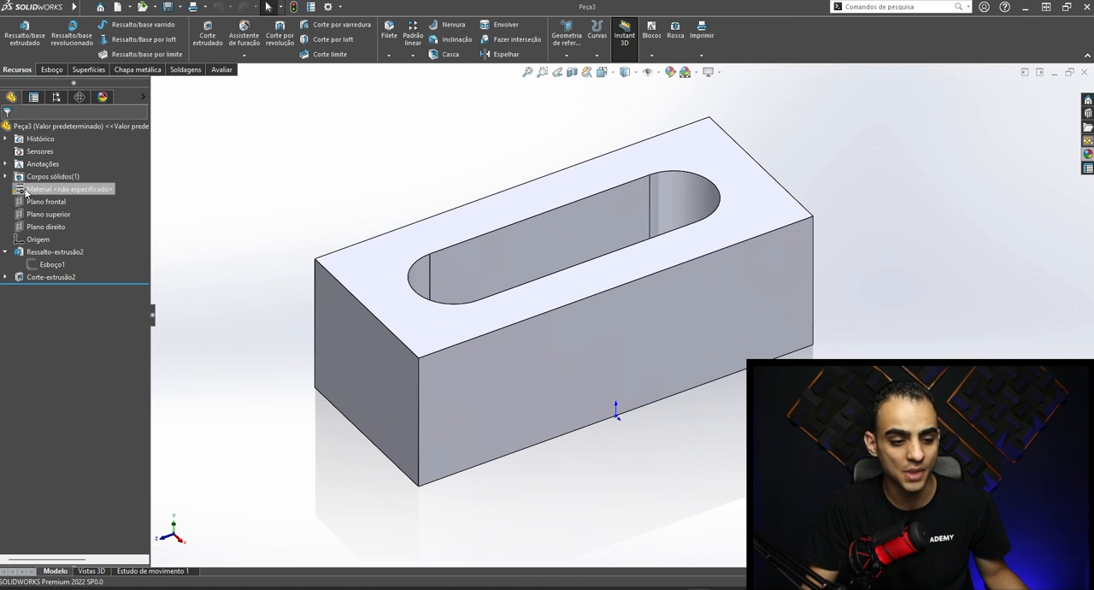
click(53, 189)
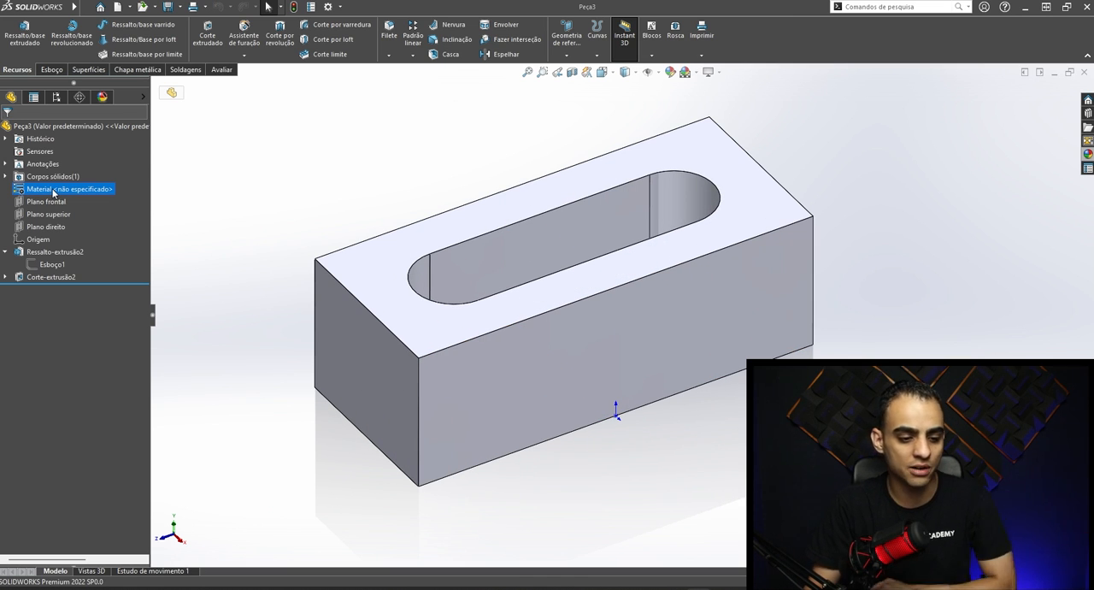
right_click(49, 191)
click(94, 196)
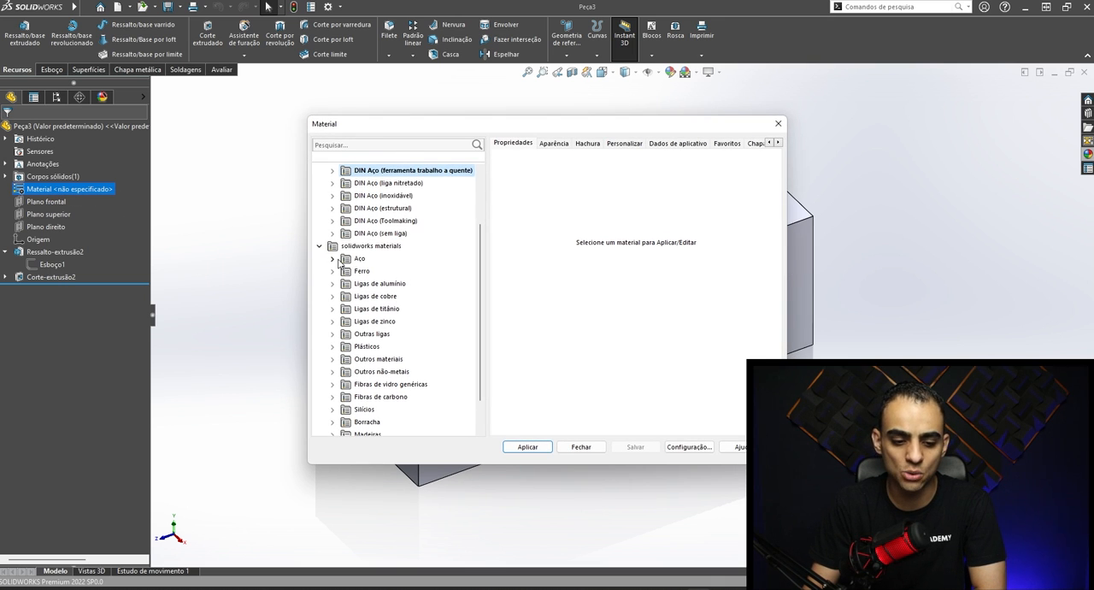
- Apply the material Cobre from Ligas de cobre to the slotted block
click(333, 258)
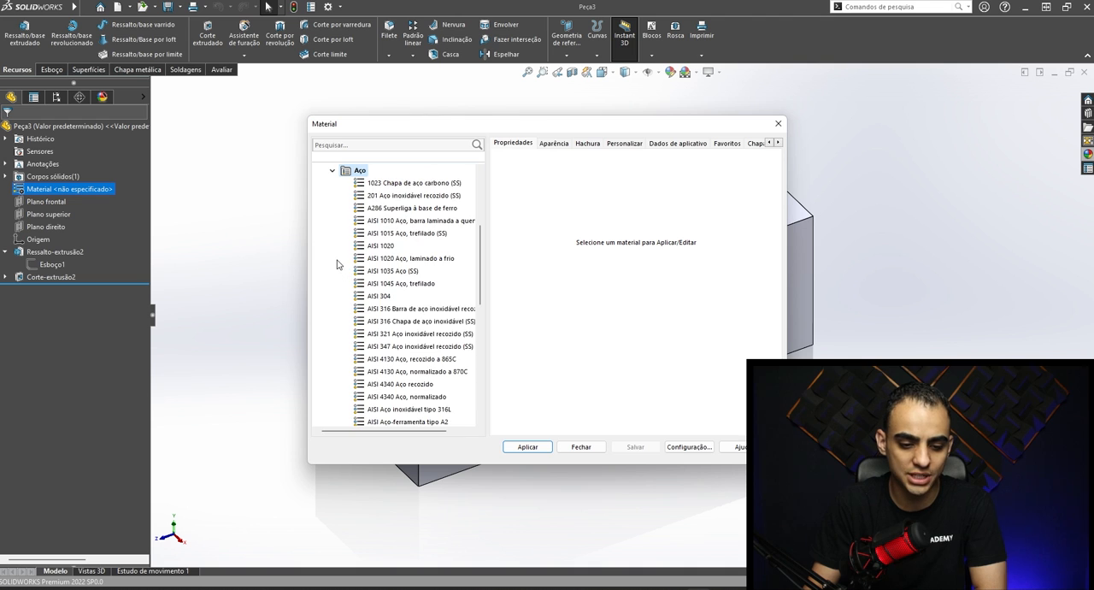
scroll(393, 342, down, 3)
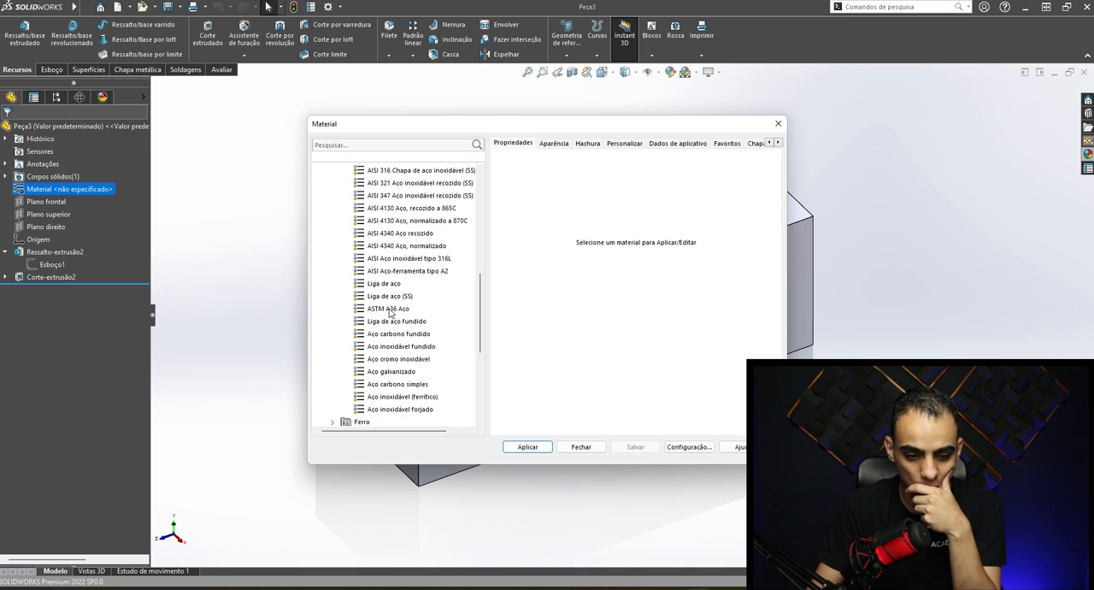
scroll(384, 359, down, 4)
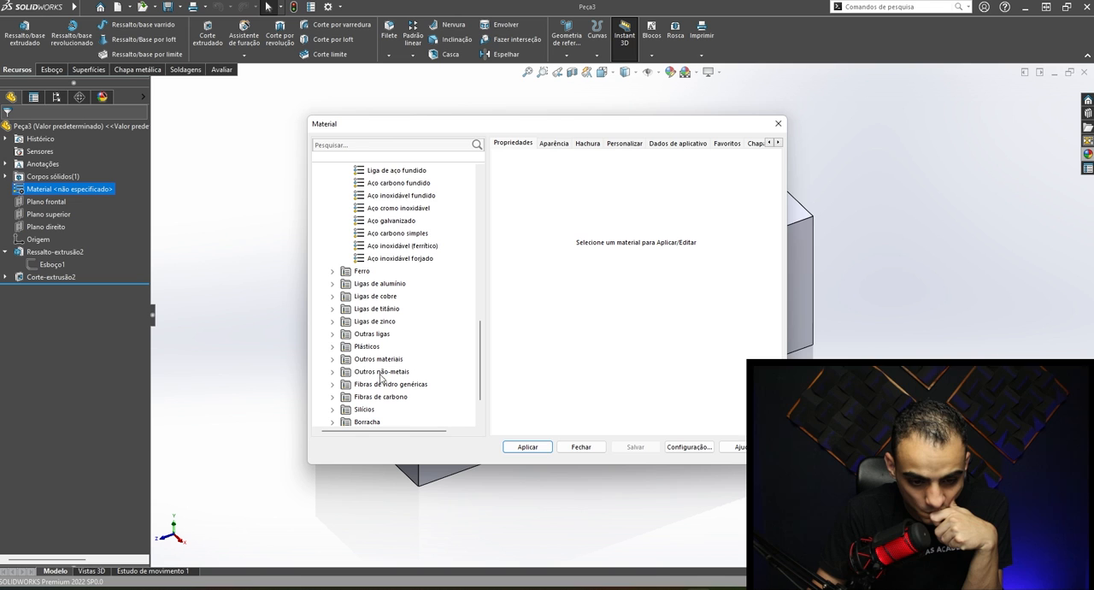
click(332, 296)
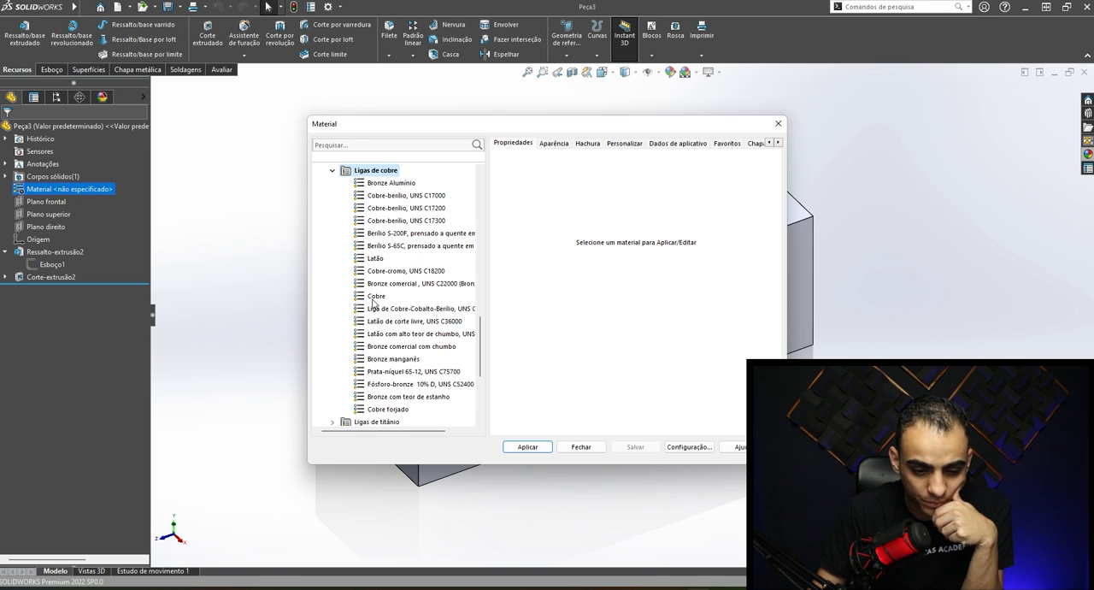
click(375, 296)
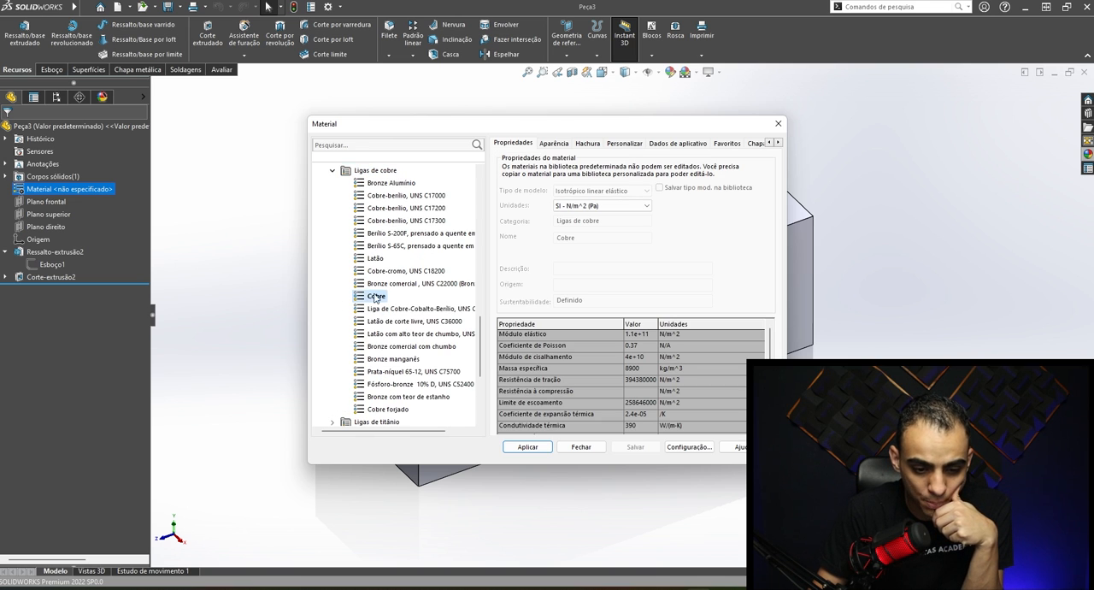
click(528, 447)
middle_drag(579, 323, 662, 248)
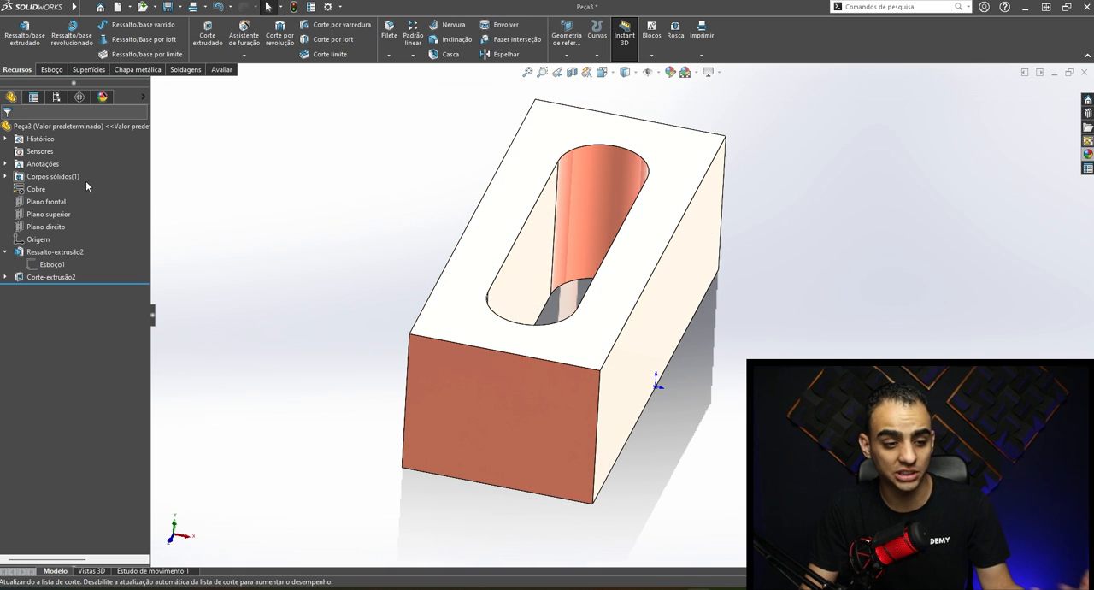
- Calculate the copper block's mass properties, review the results and close them
click(224, 72)
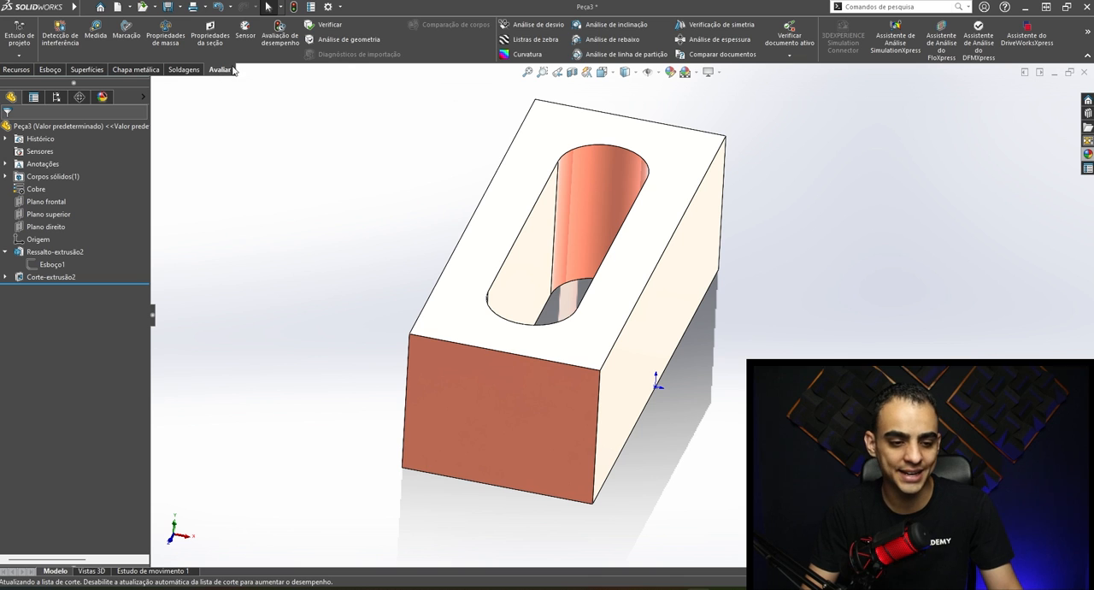
click(172, 45)
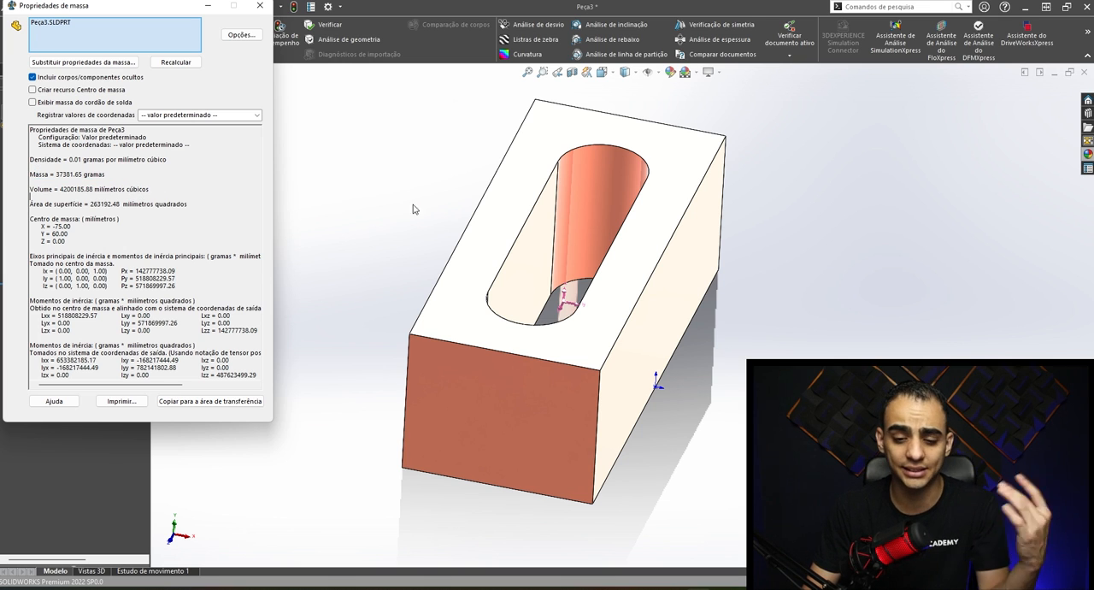
drag(42, 145, 226, 399)
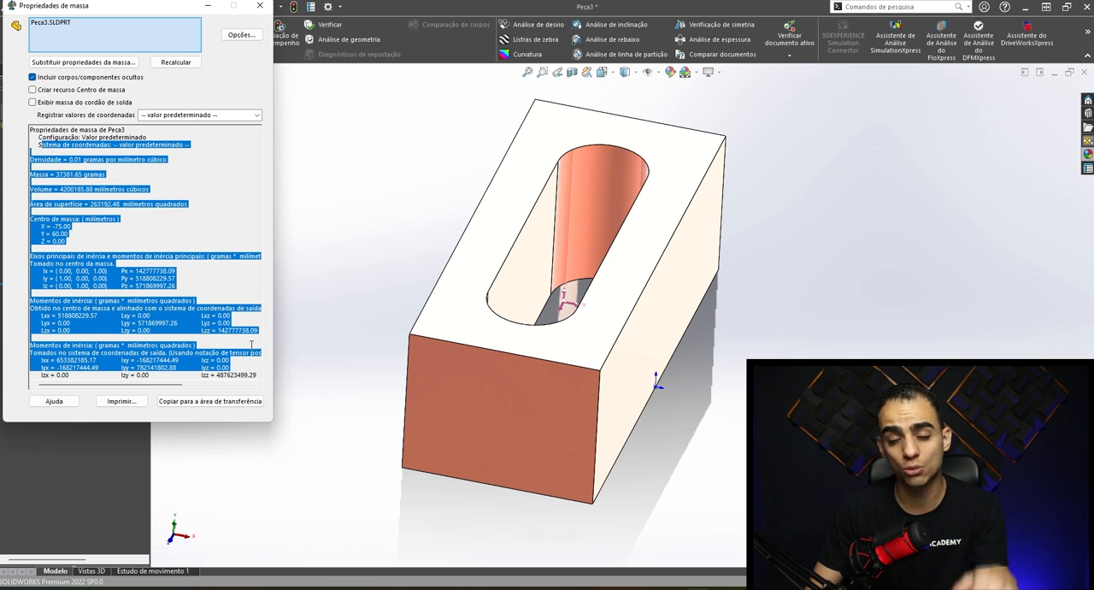
key(Escape)
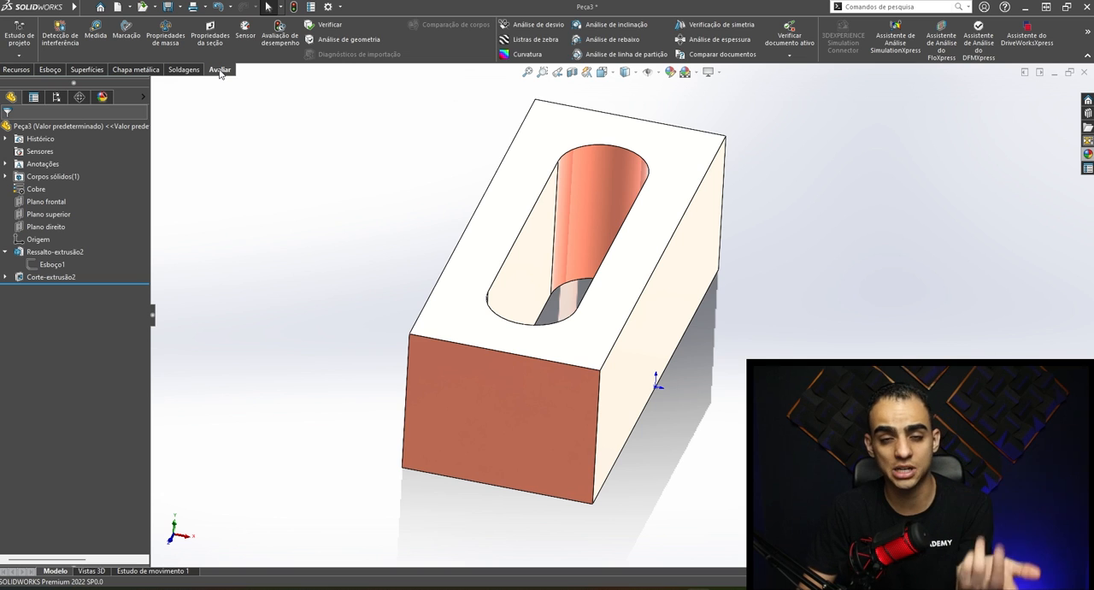
click(50, 70)
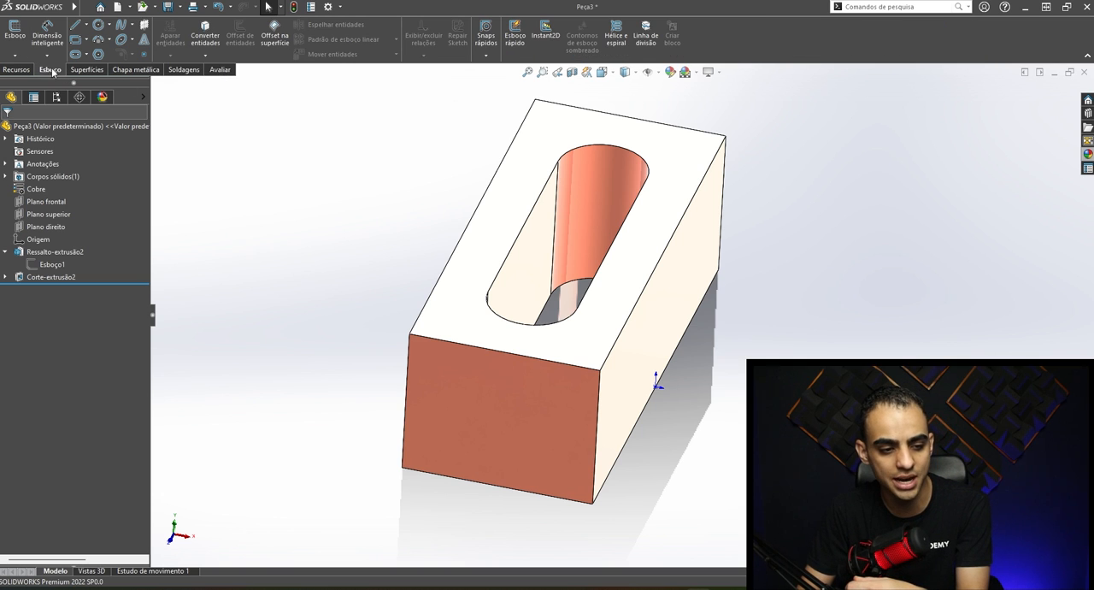
right_click(55, 72)
mouse_move(99, 105)
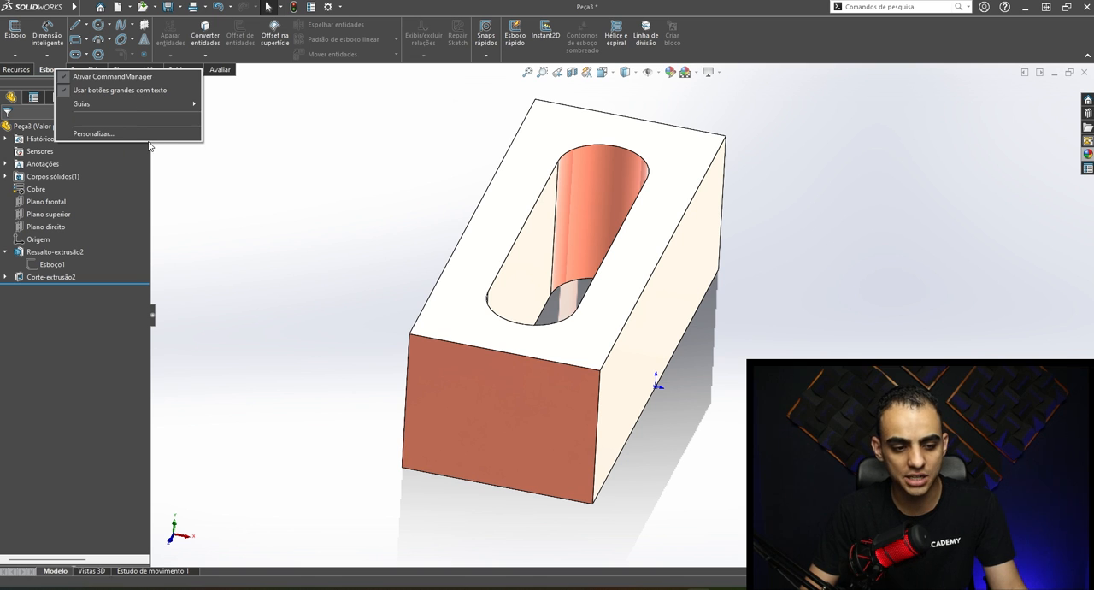
click(428, 105)
scroll(675, 278, up, 1)
scroll(683, 295, down, 1)
middle_drag(667, 260, 655, 222)
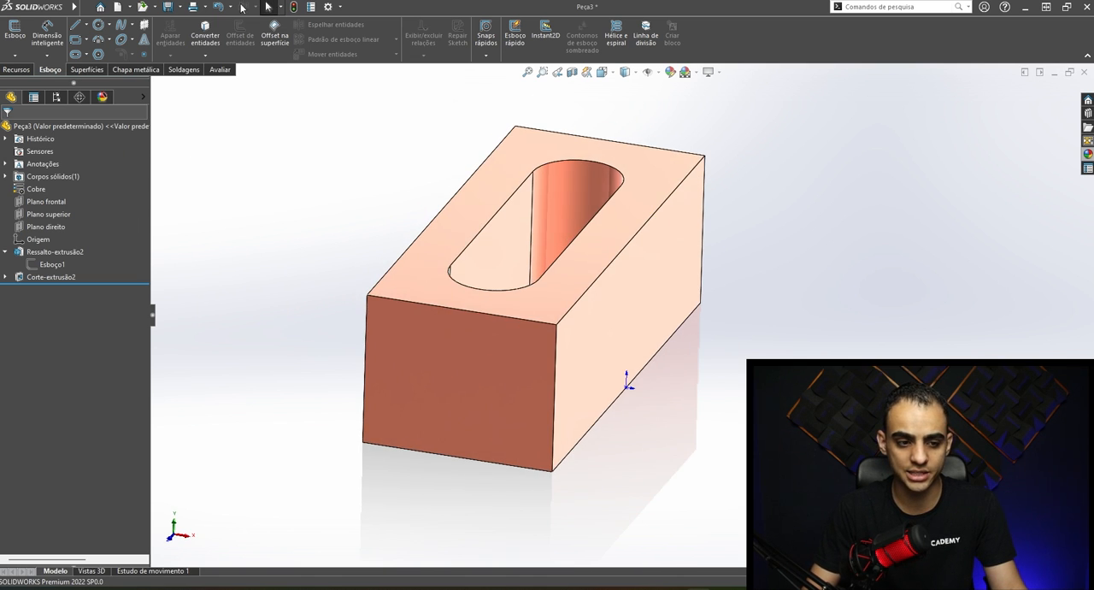
click(610, 315)
scroll(610, 316, up, 1)
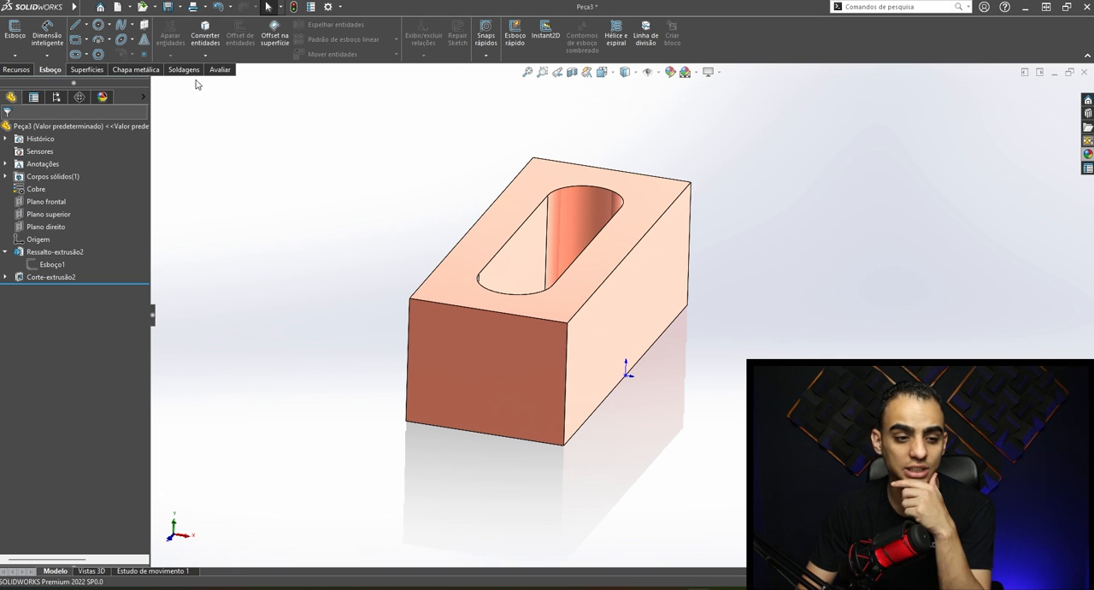
- Create a drawing from the slotted block part on a standard A3 (ISO) sheet
click(130, 7)
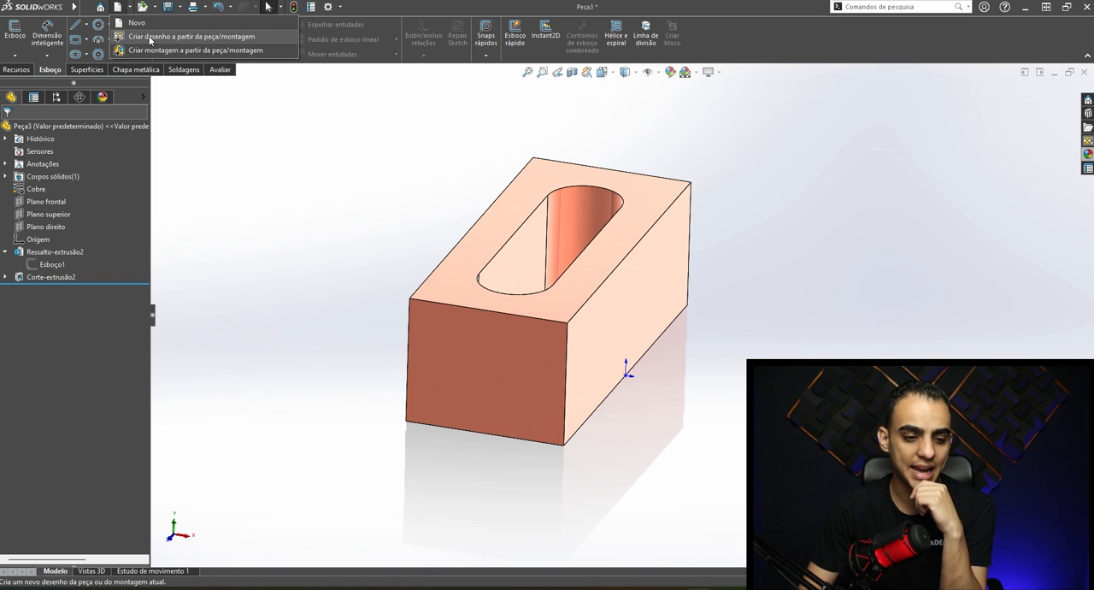
click(150, 38)
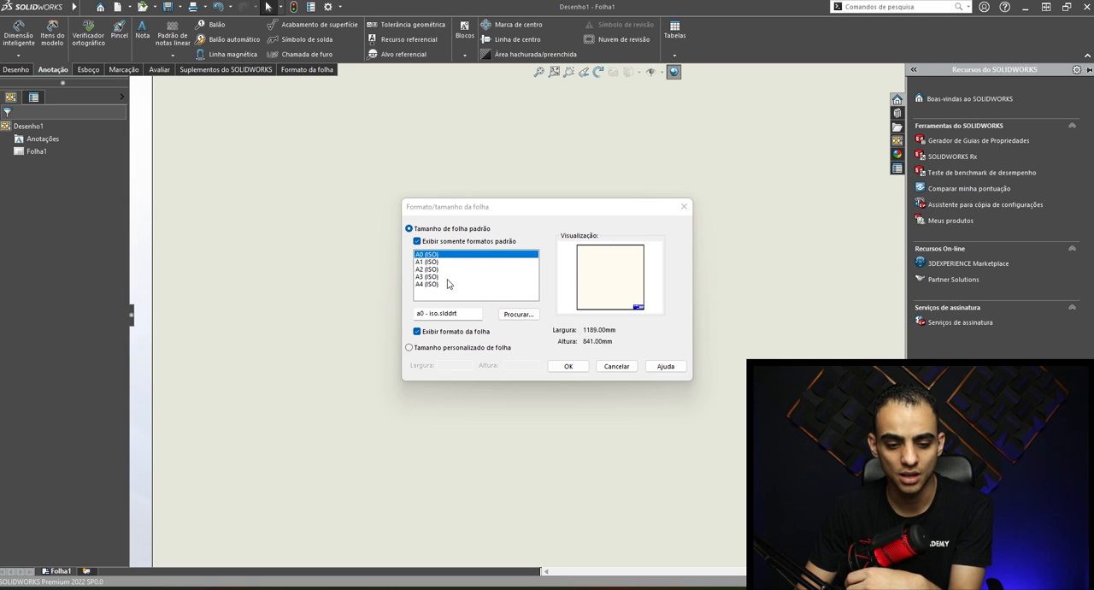
click(427, 276)
click(429, 284)
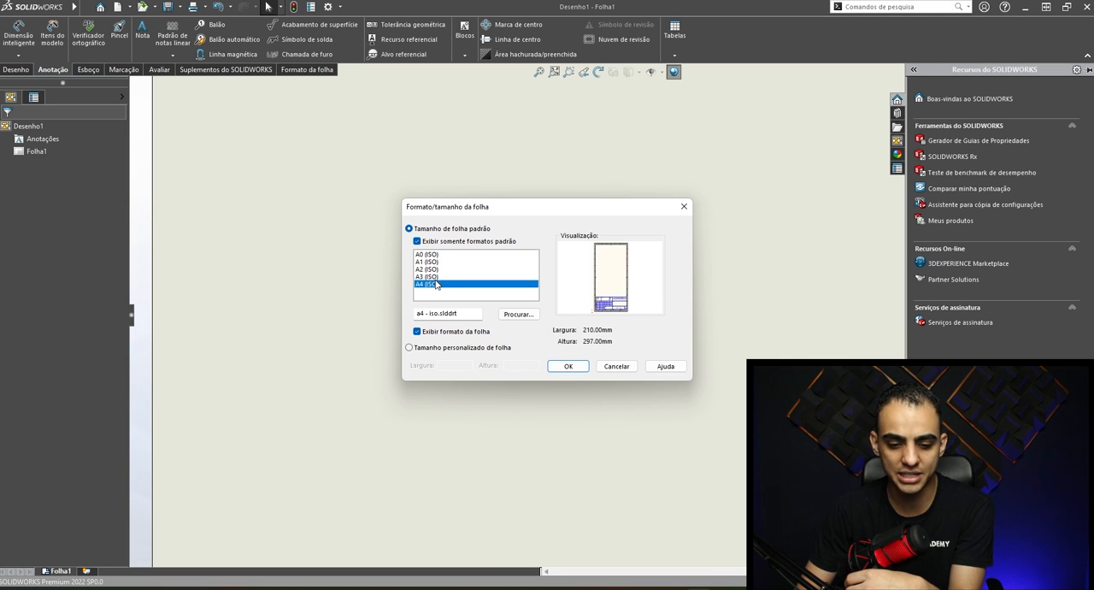
click(438, 268)
click(433, 276)
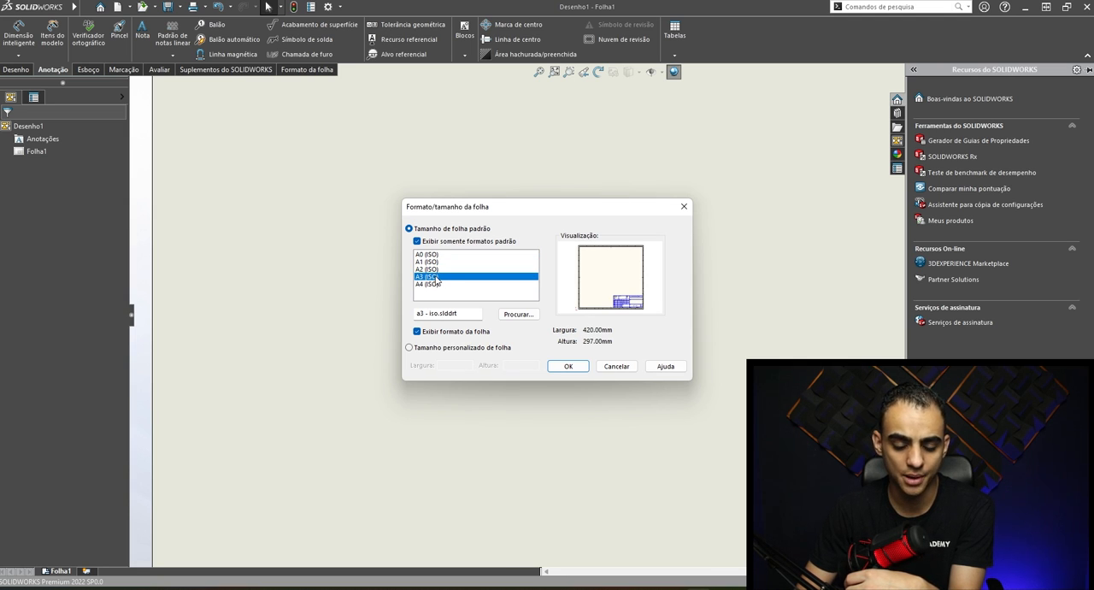
click(569, 366)
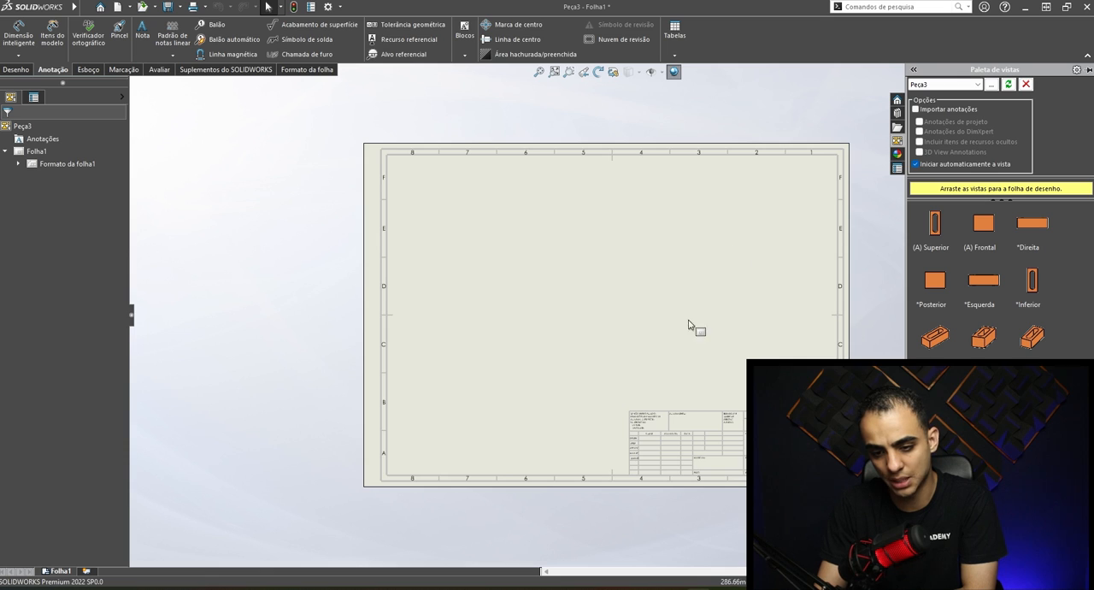
- Place the (A) Frontal view on the upper part of the sheet and project the side view beside it and the slotted view below
scroll(848, 454, down, 1)
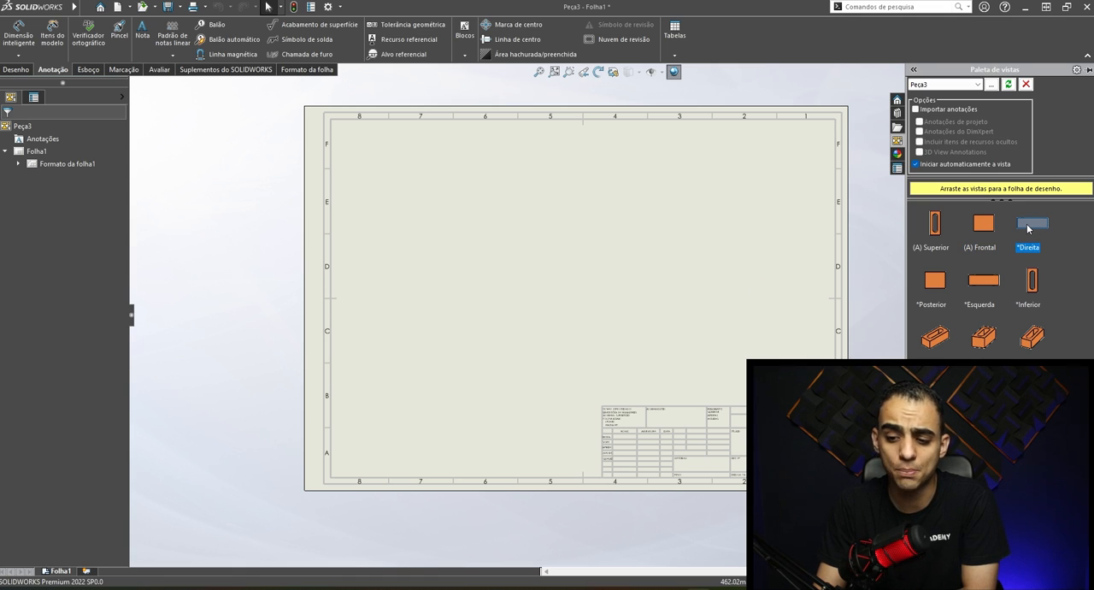
drag(987, 226, 442, 183)
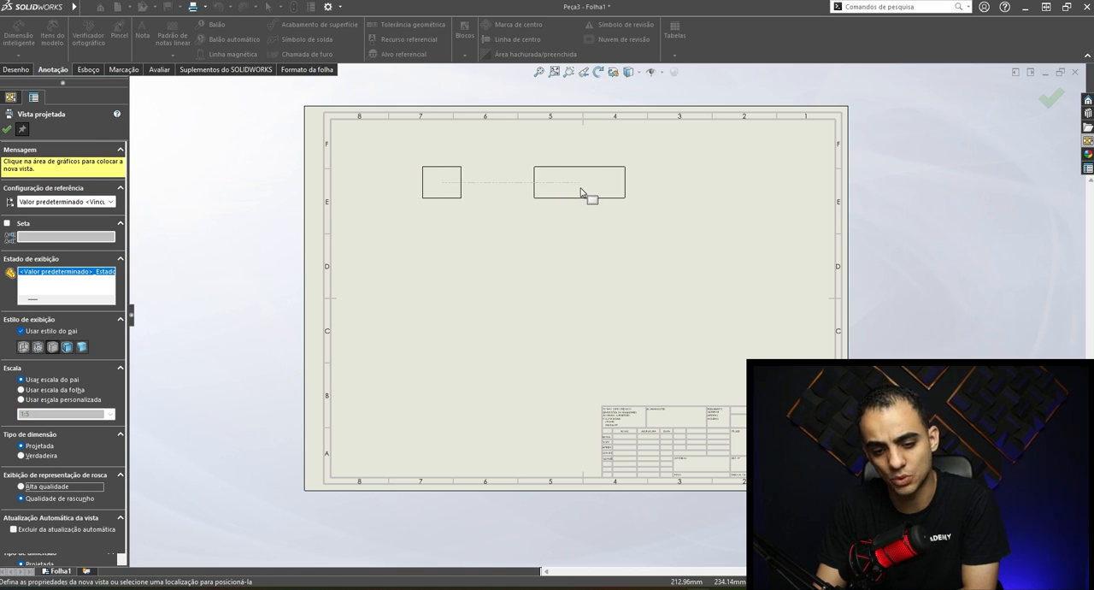
click(580, 191)
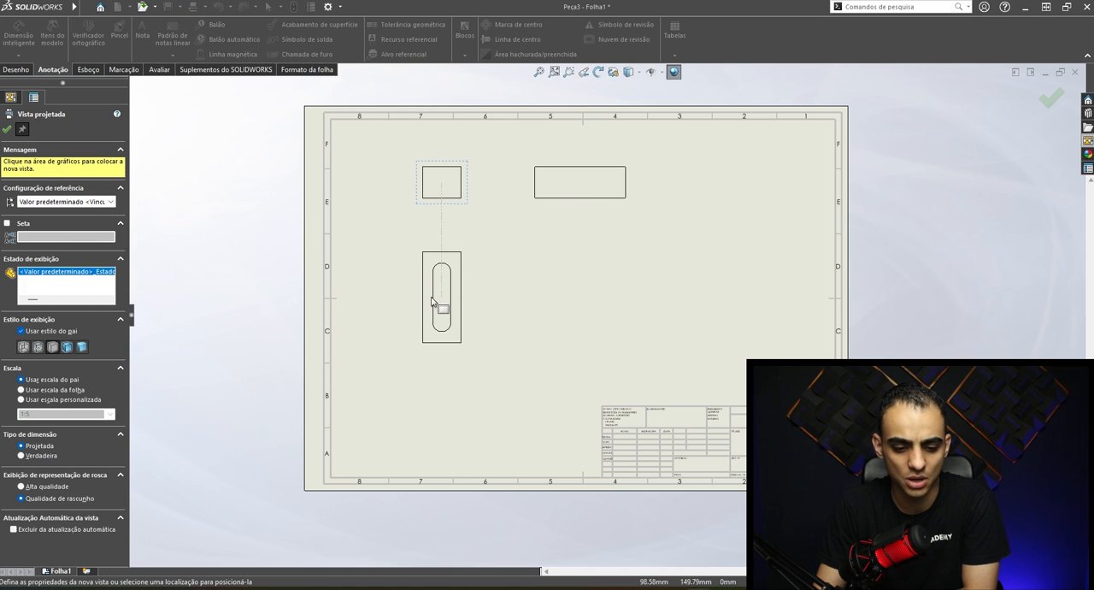
click(446, 306)
- Project an isometric view from the front view and reposition it inside the sheet, above the title block
scroll(502, 253, down, 2)
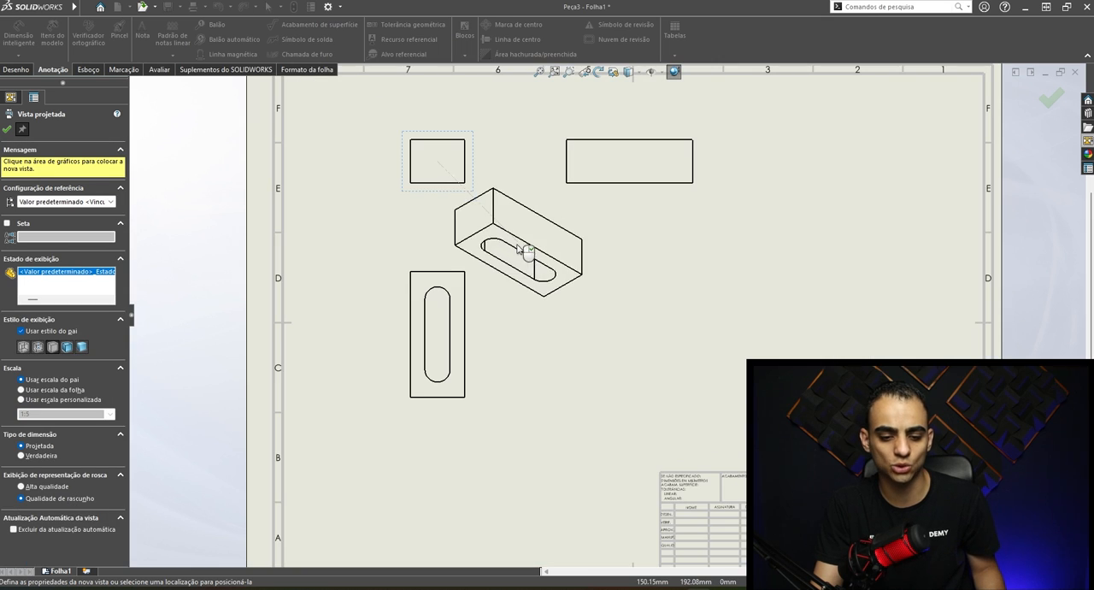
scroll(547, 258, up, 4)
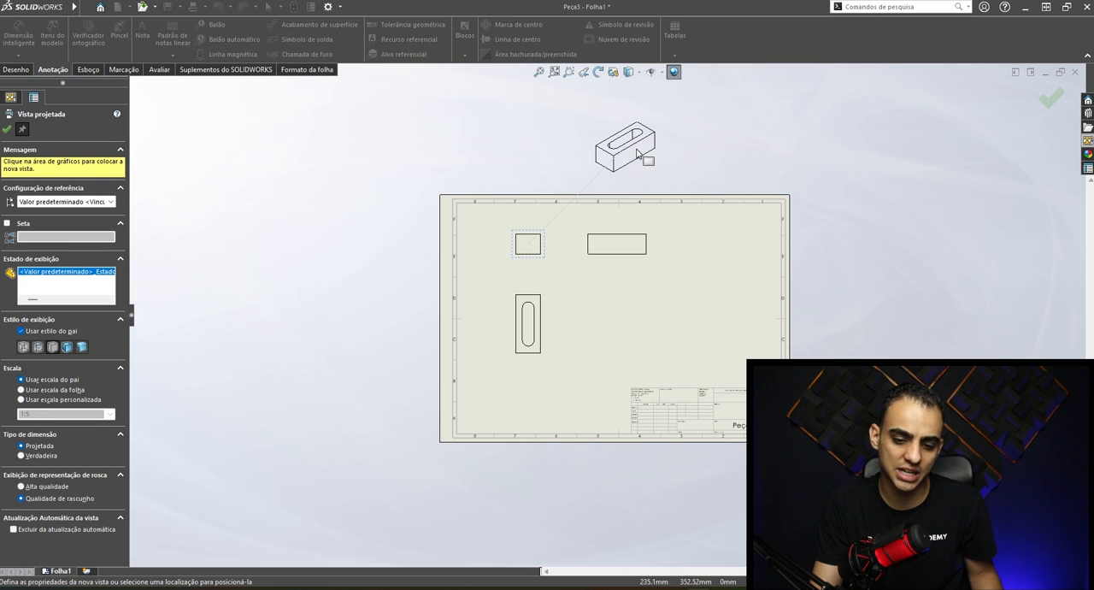
scroll(627, 169, down, 1)
click(627, 169)
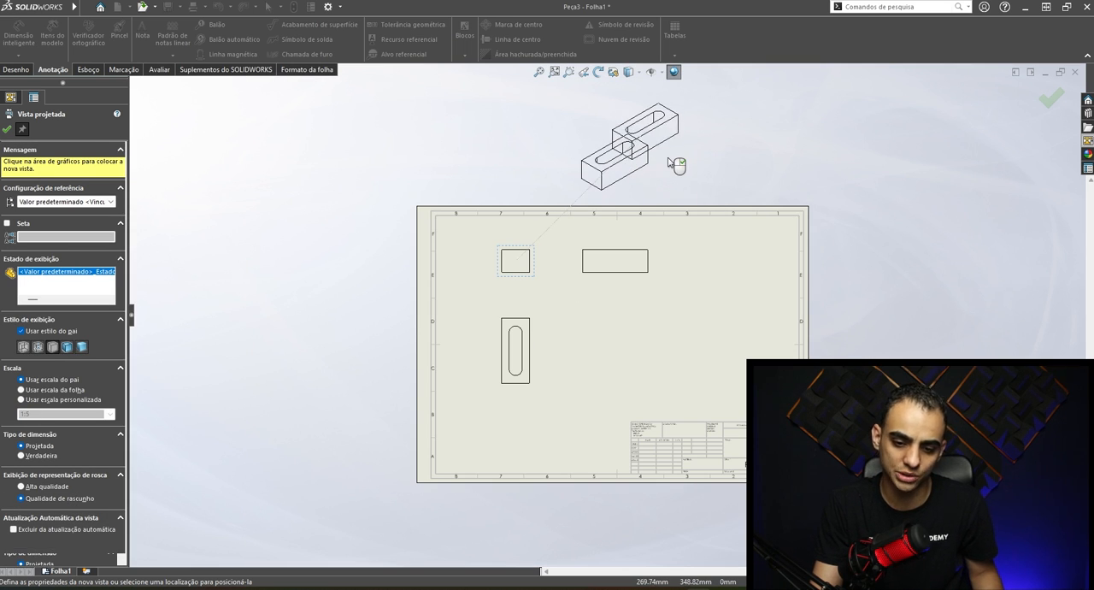
key(Escape)
drag(652, 145, 745, 352)
scroll(742, 367, down, 2)
click(500, 262)
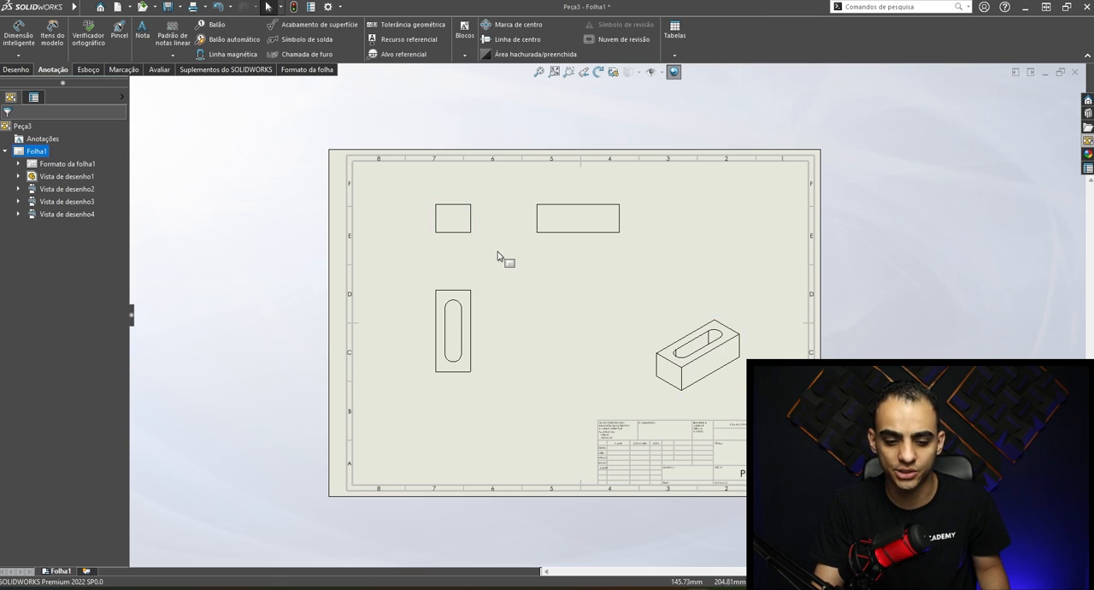
- Set the front view's custom scale to 1:3 and move the side view slightly farther from it
scroll(500, 262, down, 1)
click(483, 220)
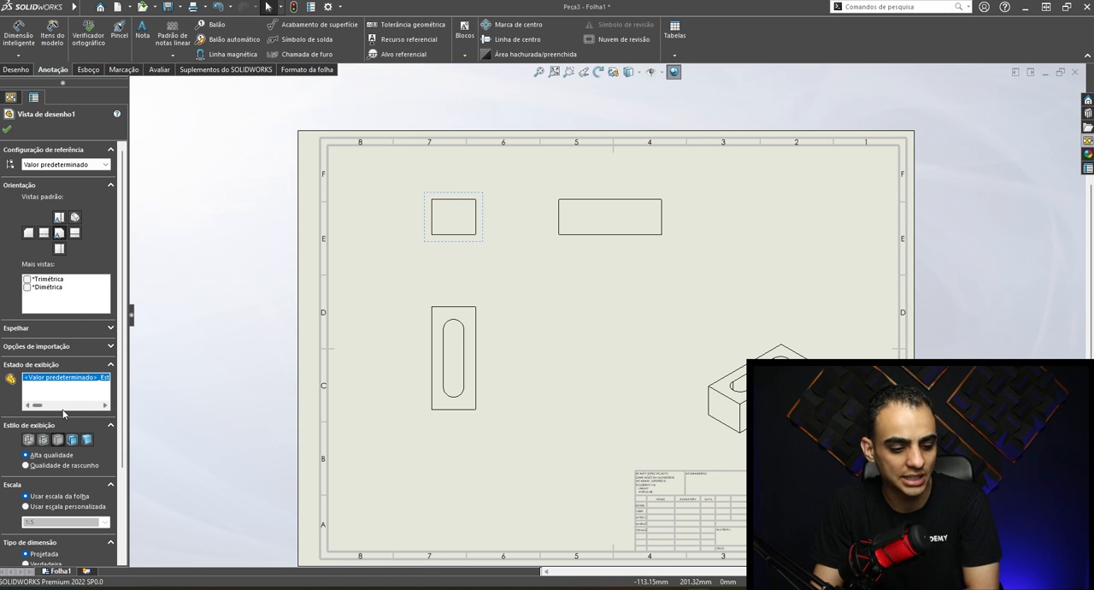
scroll(85, 411, down, 3)
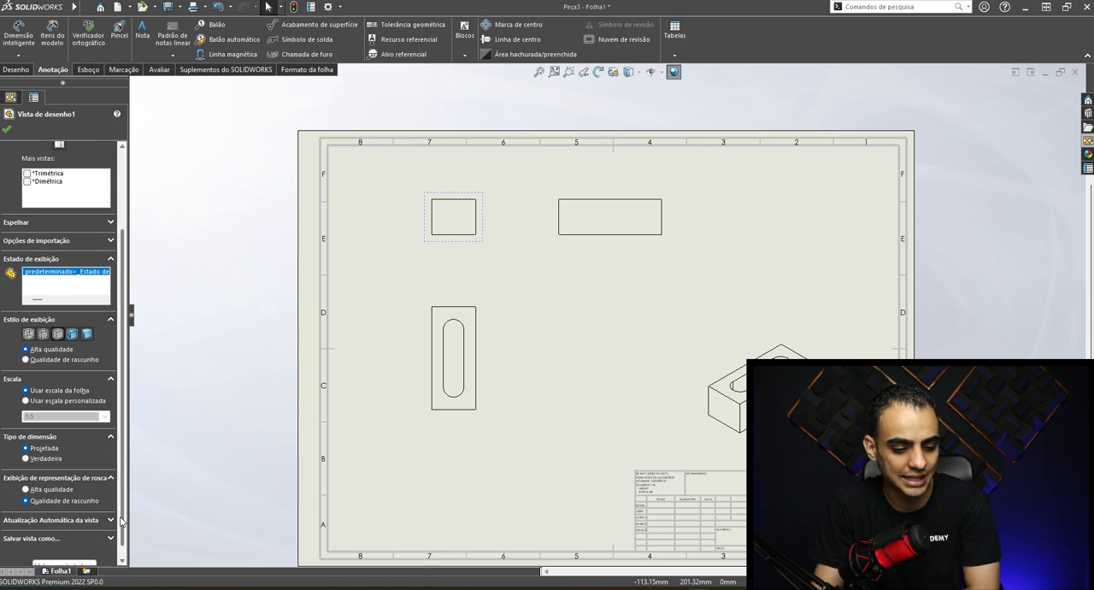
click(43, 397)
click(66, 413)
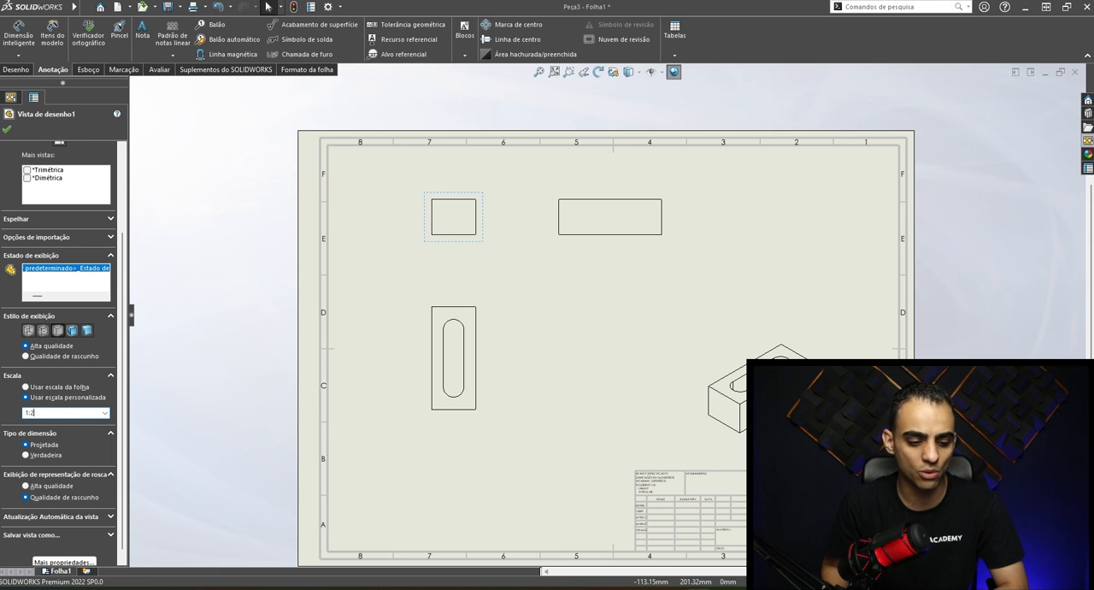
key(Return)
text(1:3)
key(Return)
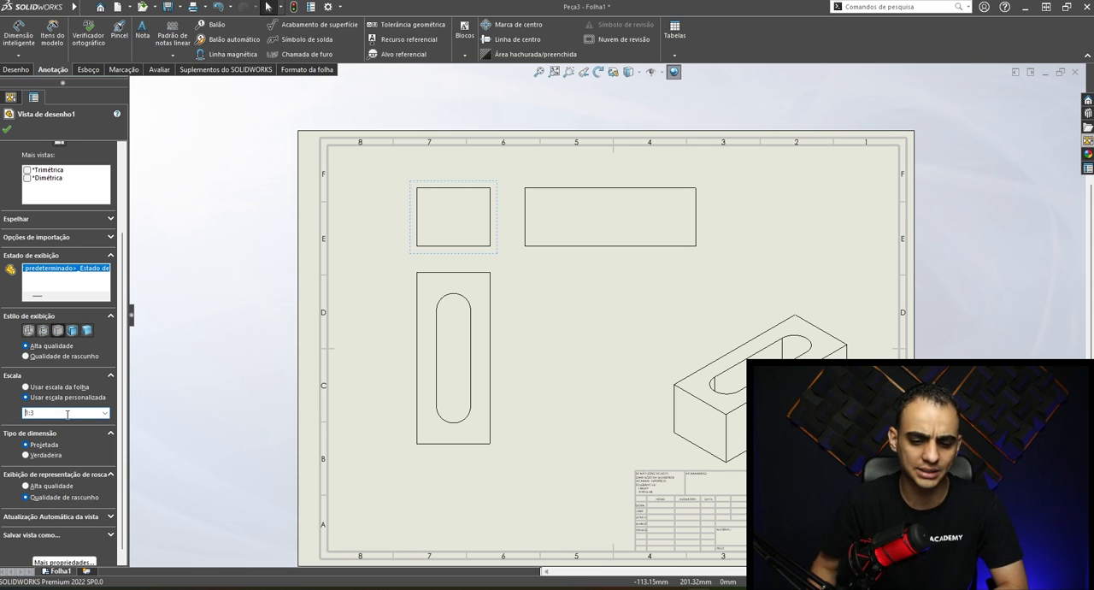
drag(703, 215, 717, 216)
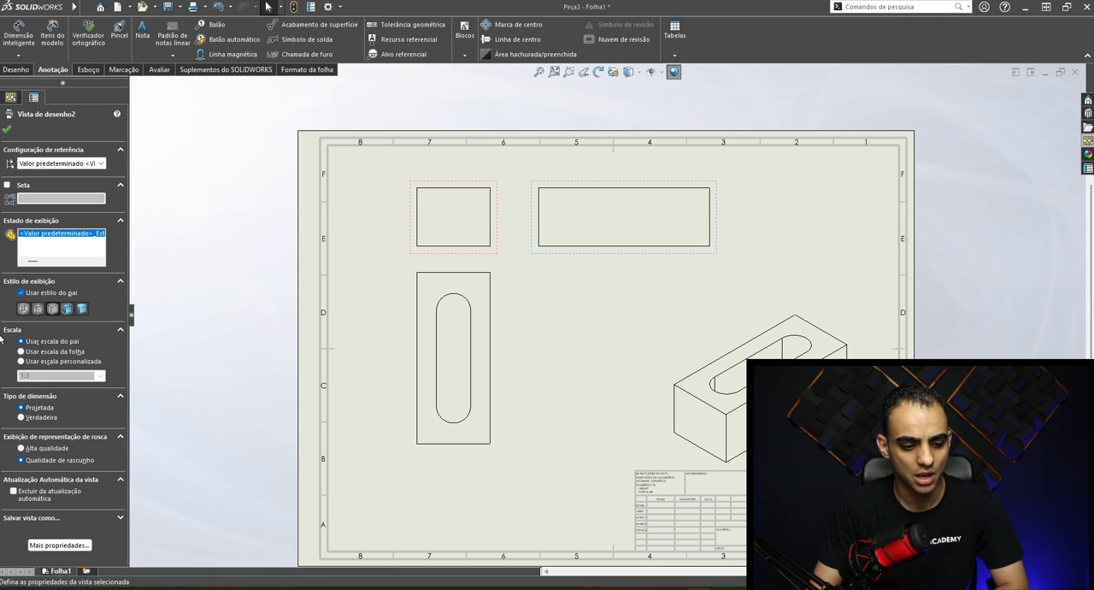
- Set the front view's display style to Hidden Lines Visible at high quality and confirm the view properties
click(457, 193)
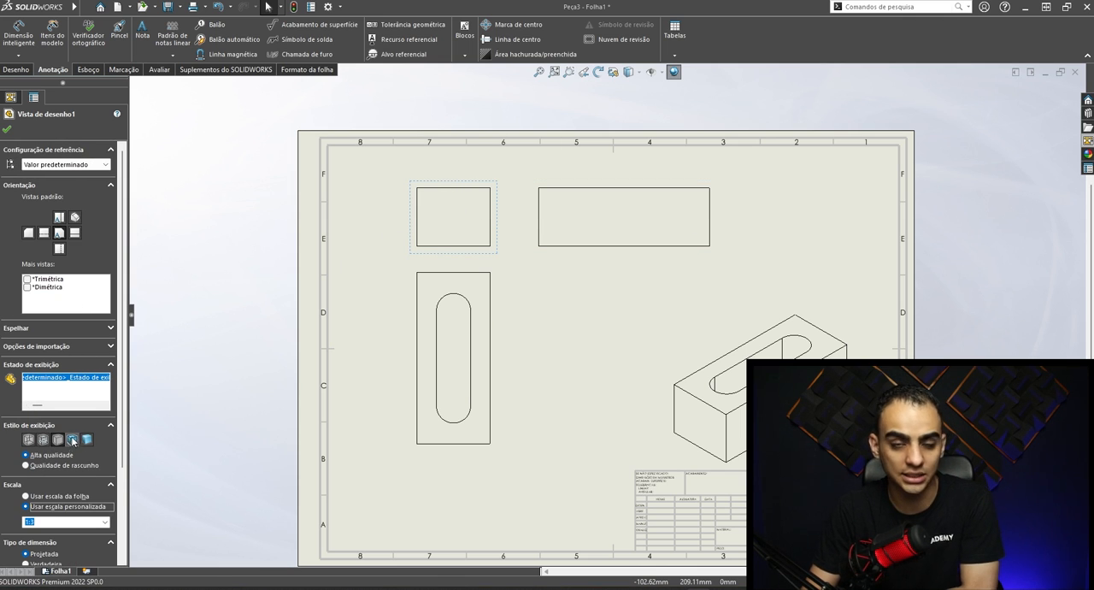
click(44, 440)
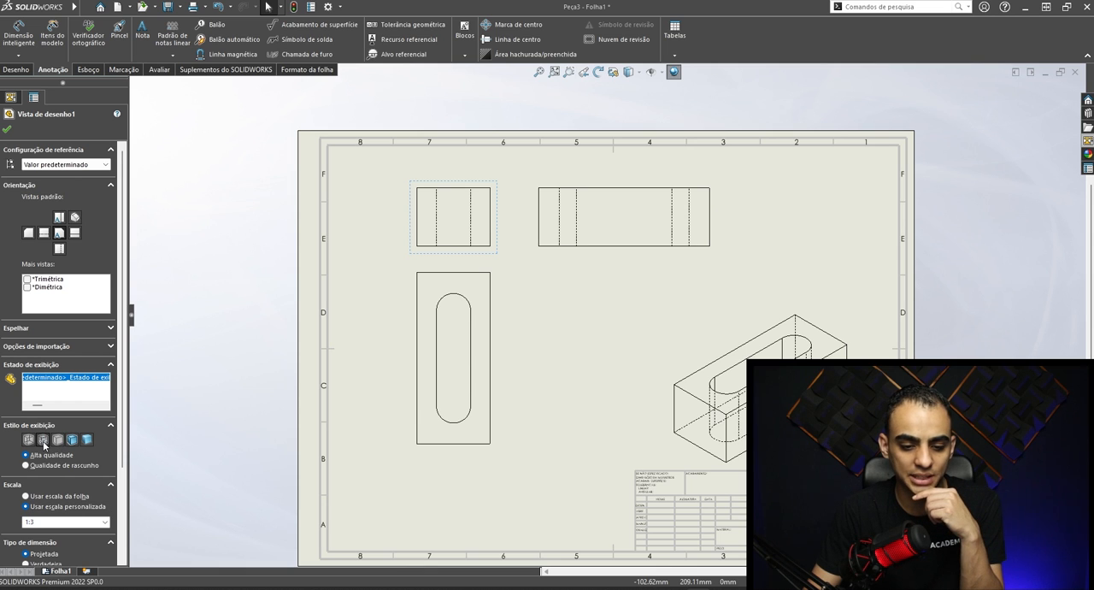
scroll(630, 219, down, 2)
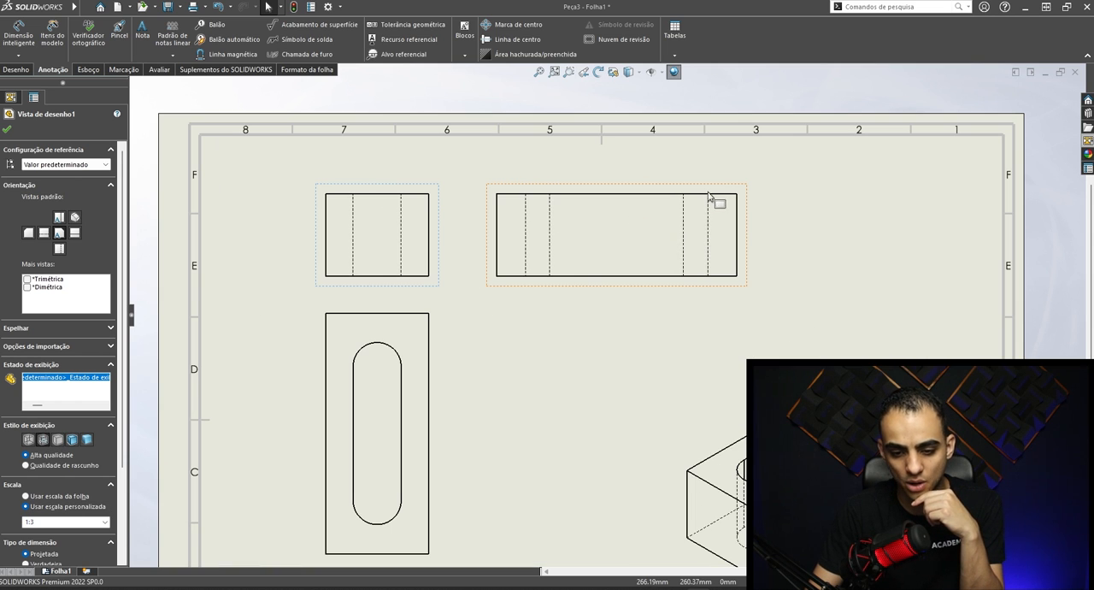
scroll(604, 316, up, 3)
key(Return)
scroll(632, 325, up, 3)
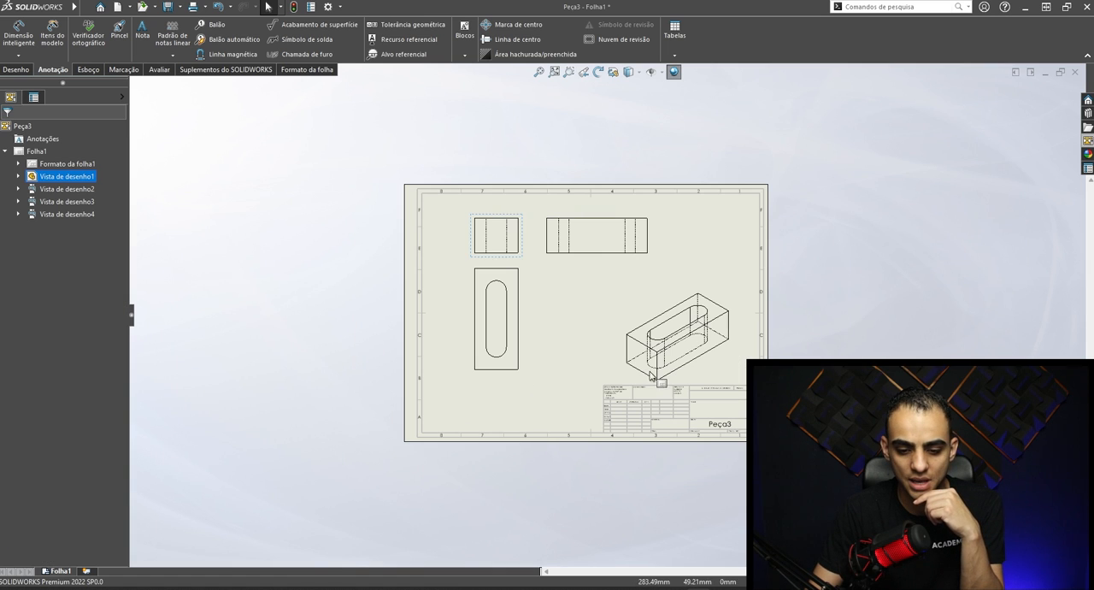
- Set the isometric view's display style to Shaded With Edges and move the view slightly higher on the sheet
click(649, 300)
scroll(663, 295, down, 1)
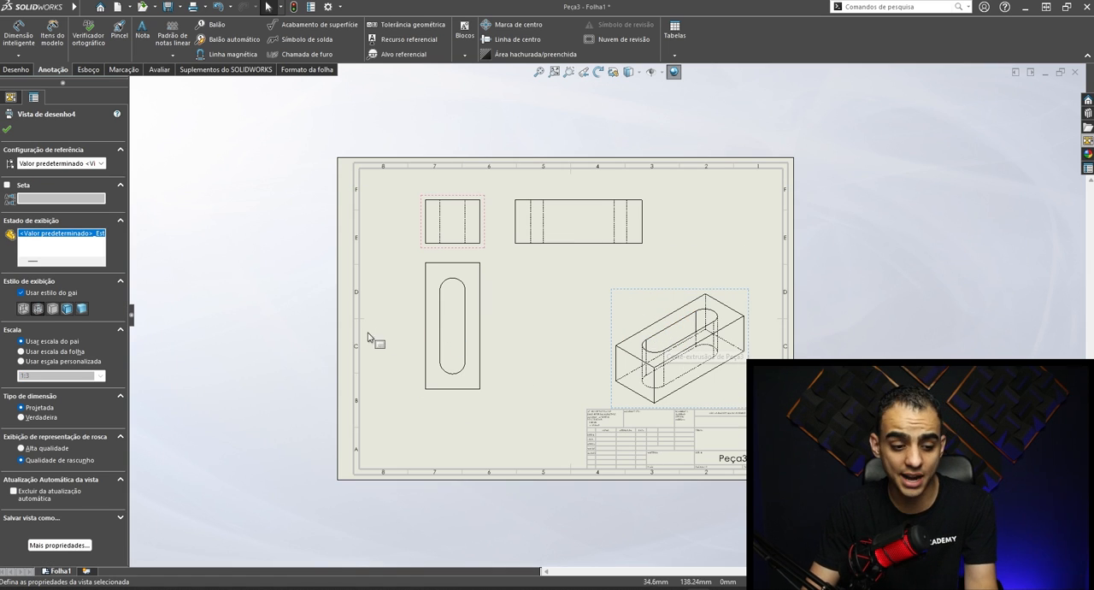
click(66, 309)
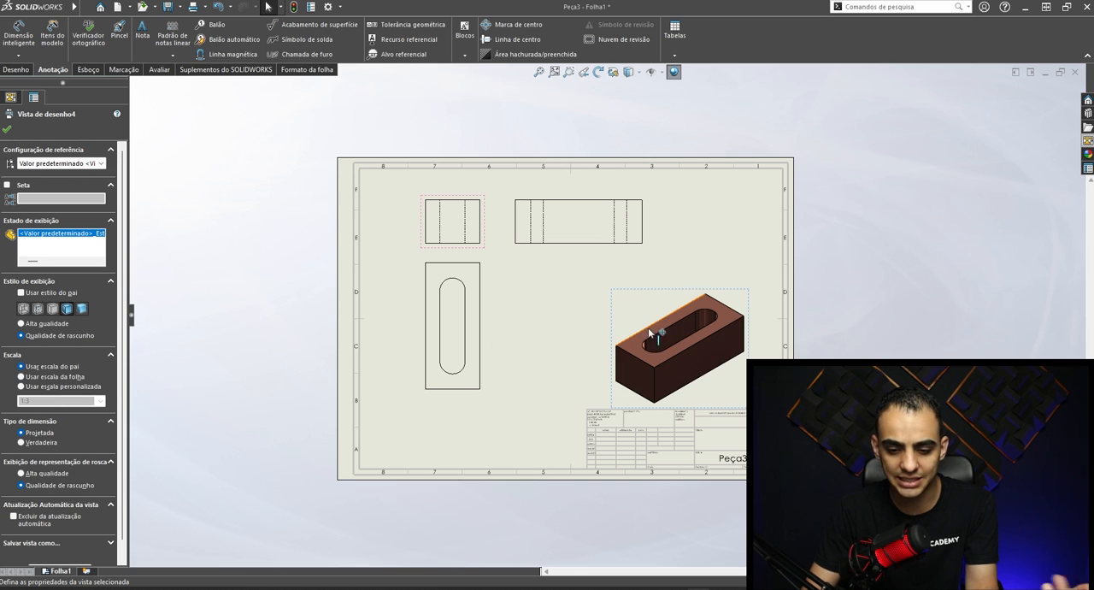
drag(686, 292, 692, 278)
click(878, 346)
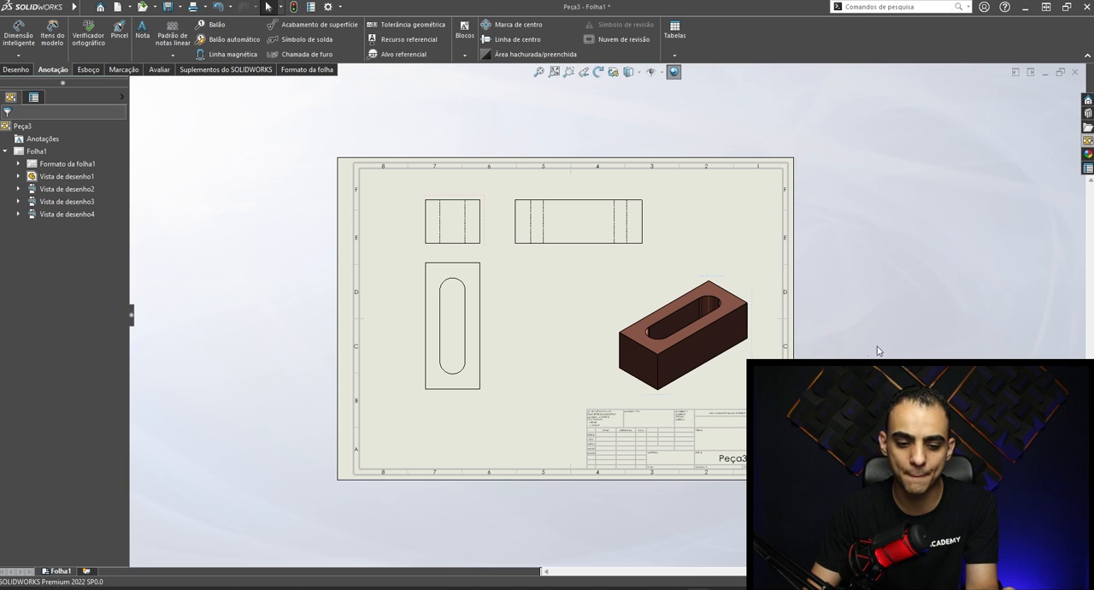
- Space the side view and the slotted view farther from the front view to leave room for dimensions
scroll(483, 224, down, 1)
drag(684, 215, 713, 214)
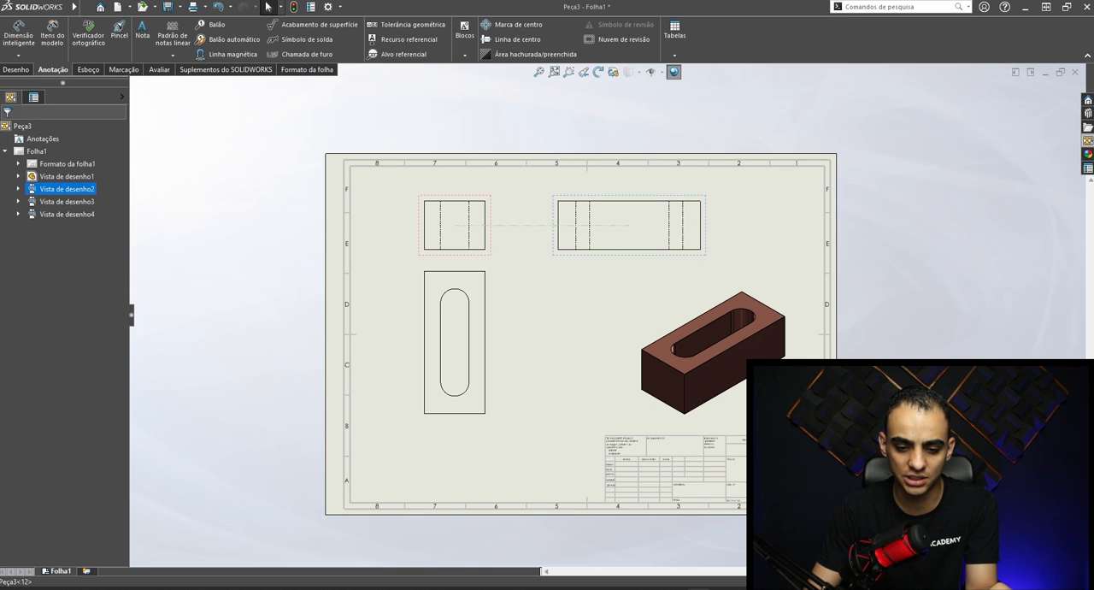
drag(494, 309, 500, 350)
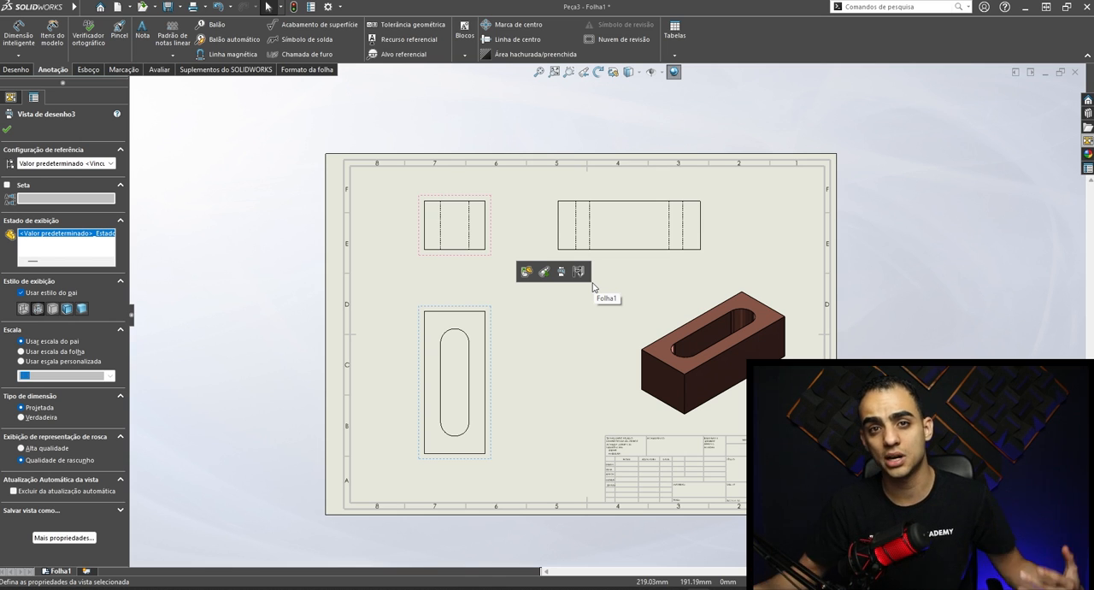
click(365, 308)
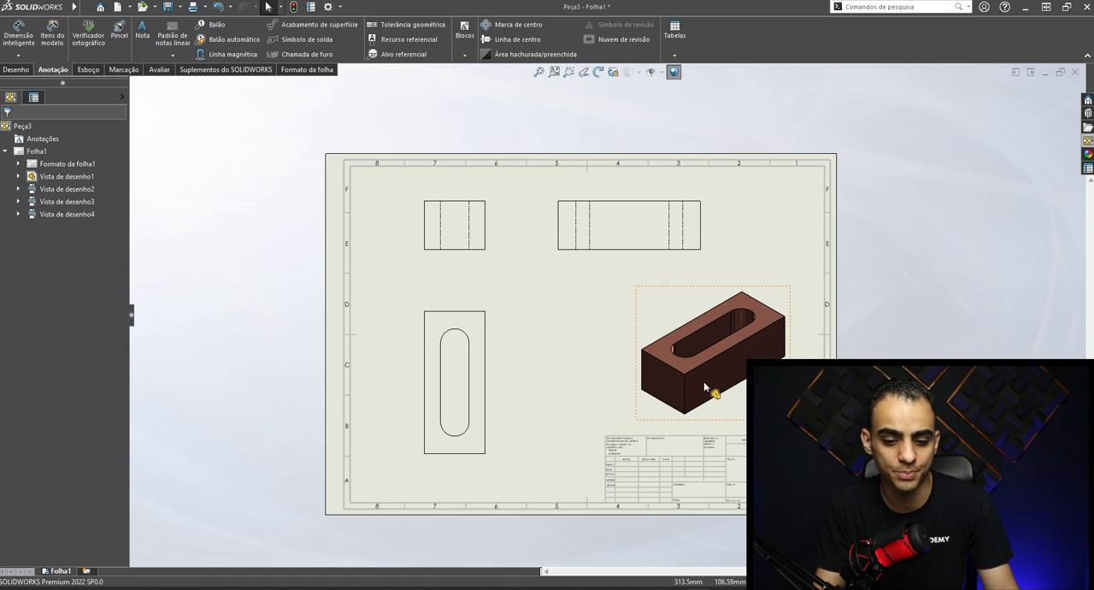
- Dimension the front view's width and the side view's length and height with Smart Dimension
scroll(708, 391, up, 2)
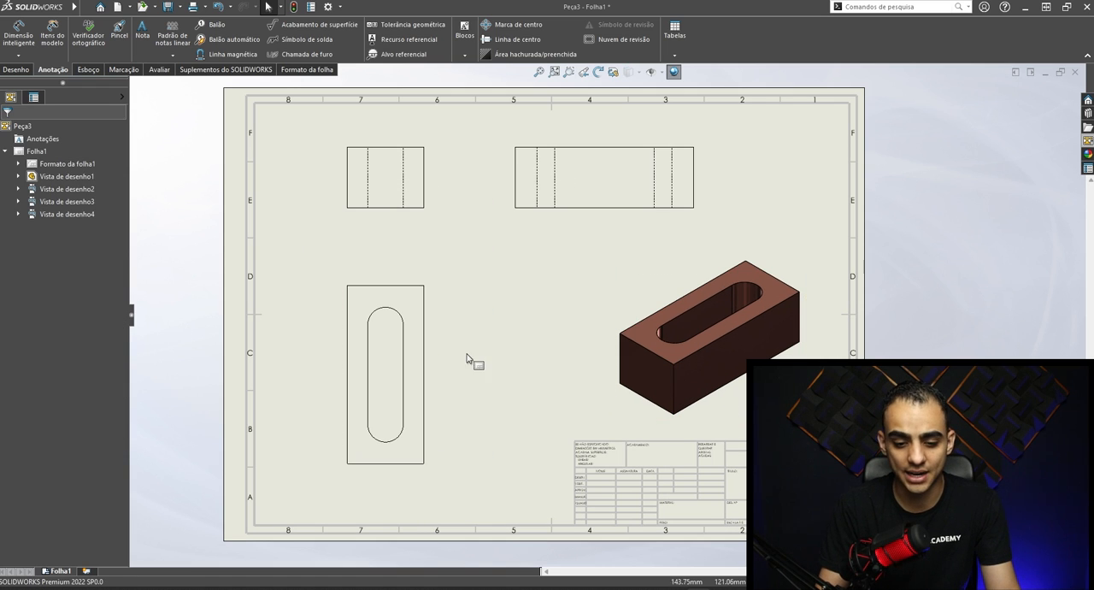
click(18, 34)
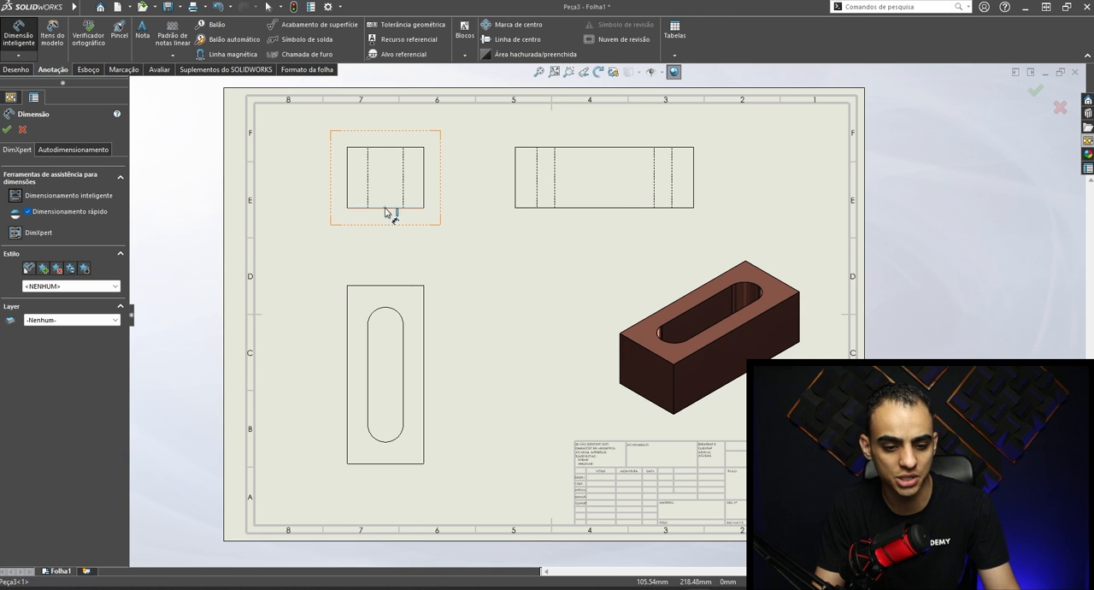
click(385, 208)
click(389, 229)
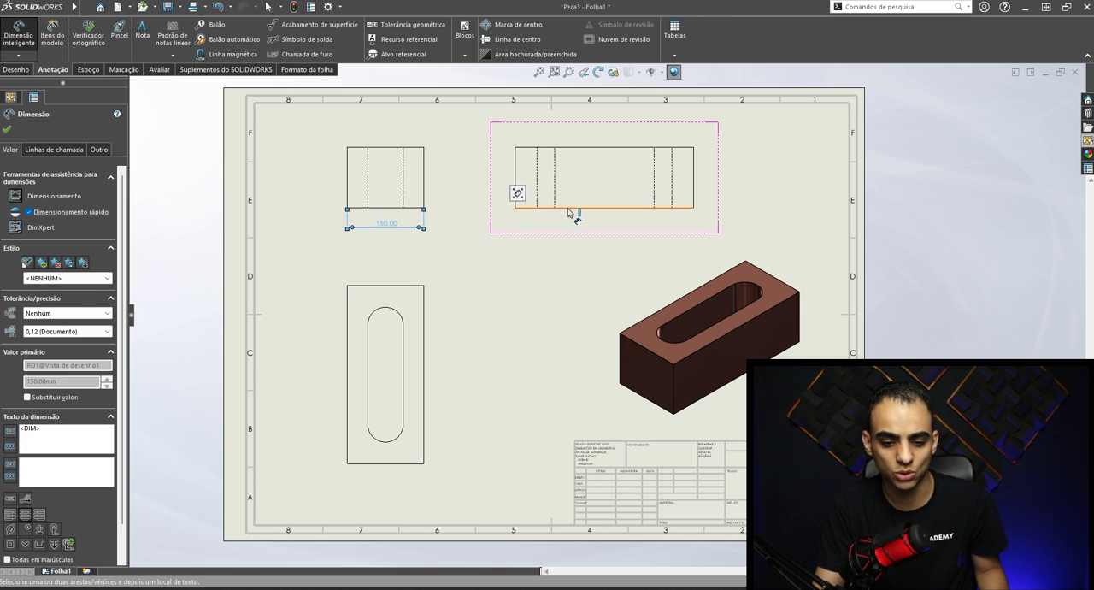
click(568, 210)
click(578, 225)
click(516, 184)
click(498, 177)
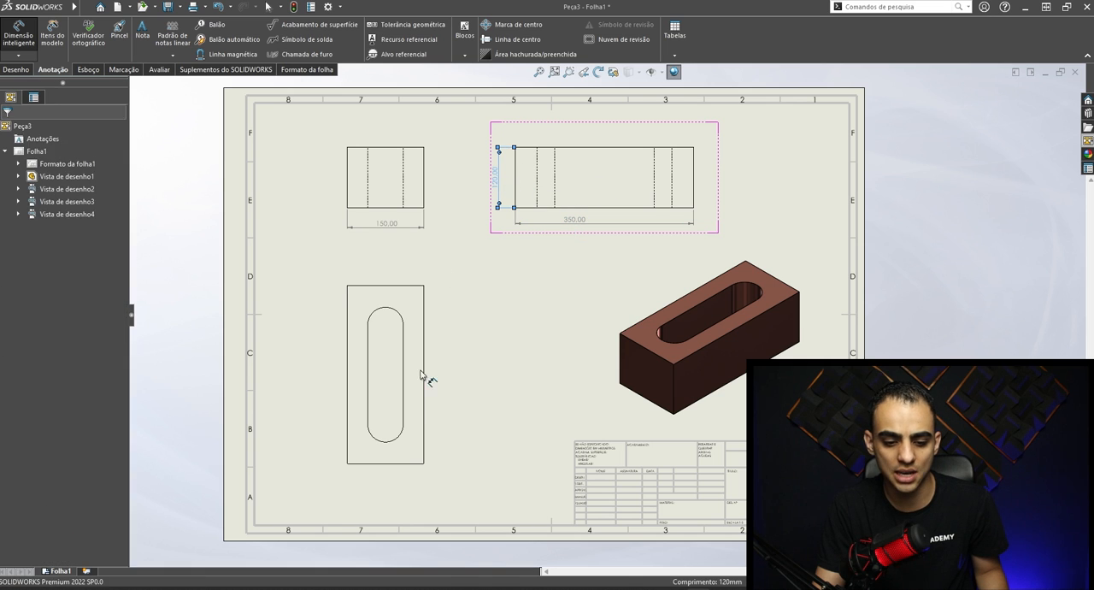
- Dimension the slot's centre-to-centre distance and its end radius in the view below the front view
click(395, 315)
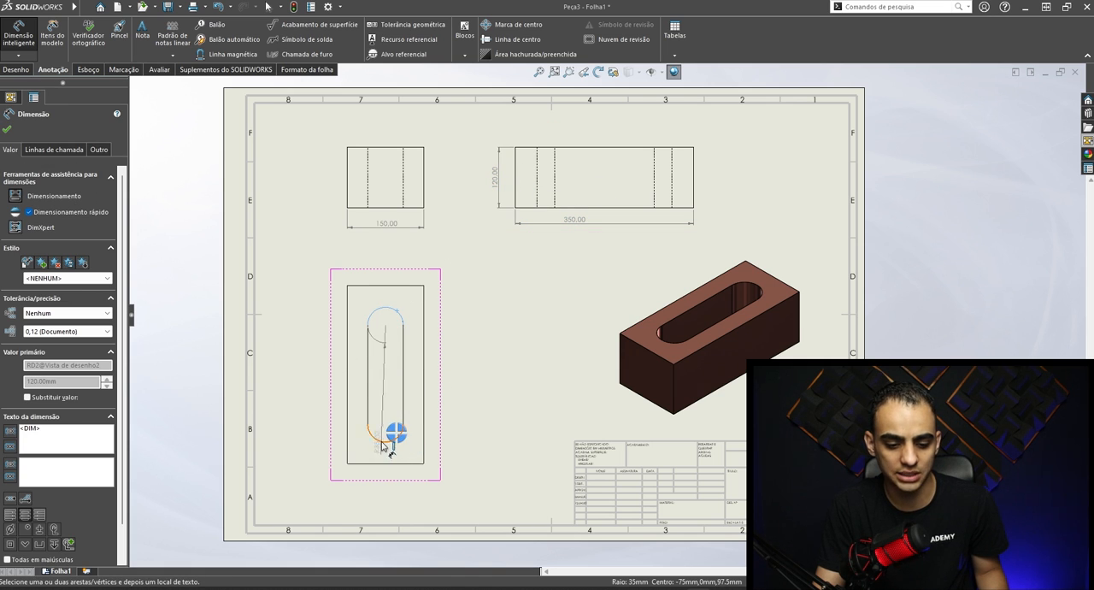
click(382, 444)
click(438, 382)
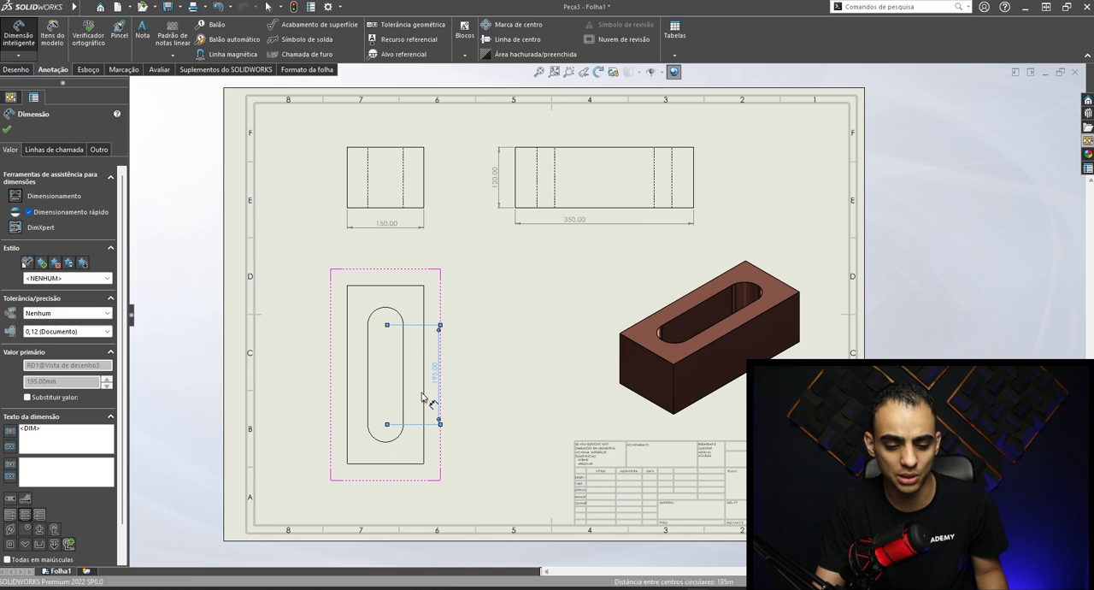
scroll(424, 399, up, 2)
click(399, 285)
click(462, 240)
- Dimension the overall length and width of the block in the slotted view and finish dimensioning
click(332, 317)
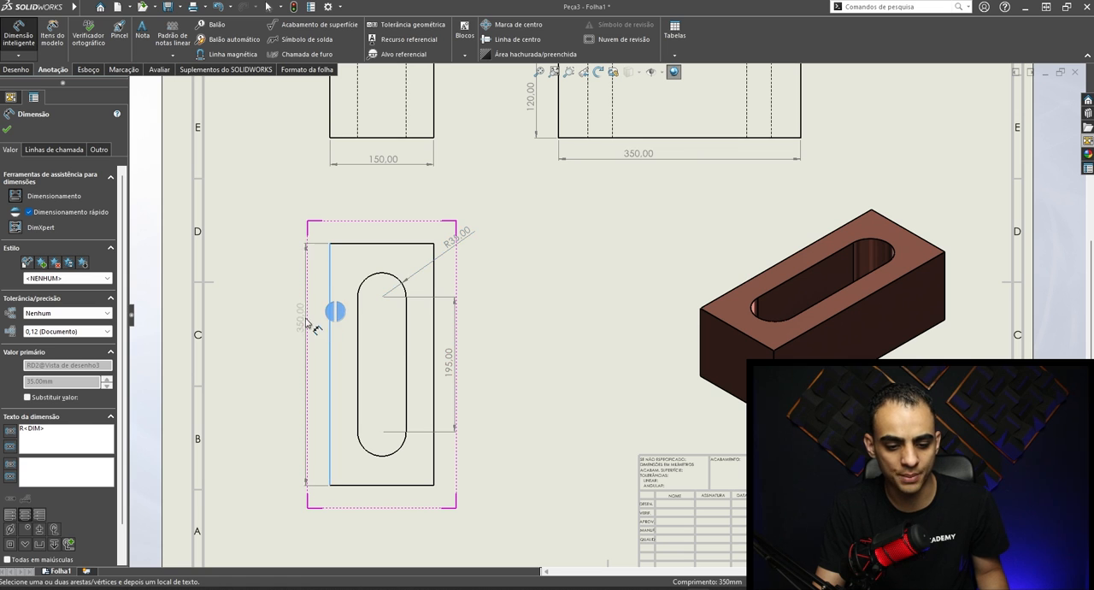
click(304, 369)
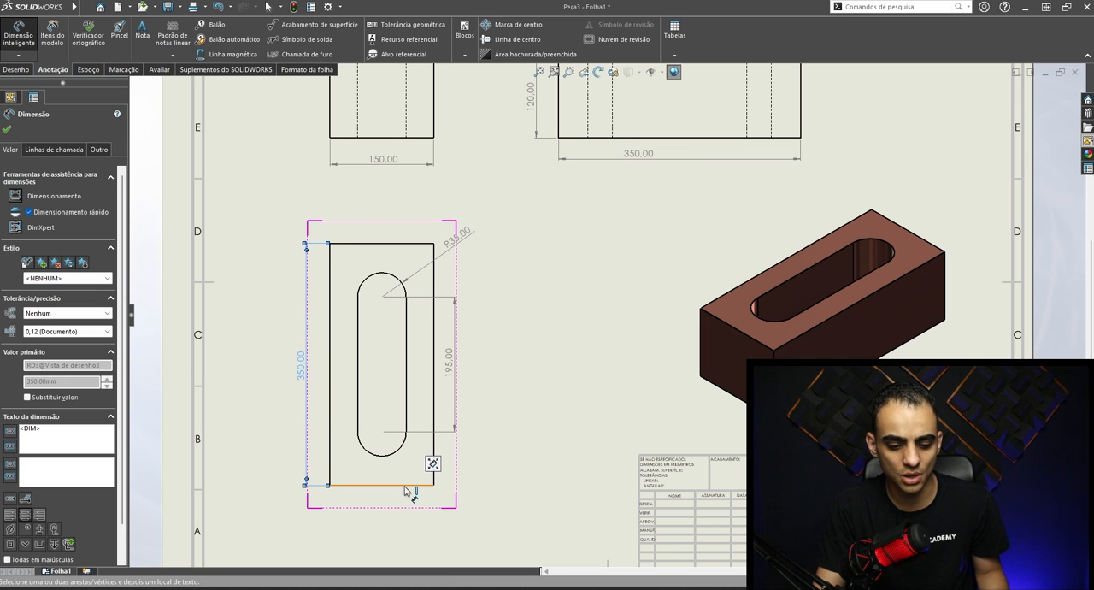
click(398, 485)
click(399, 518)
key(Escape)
scroll(642, 473, up, 2)
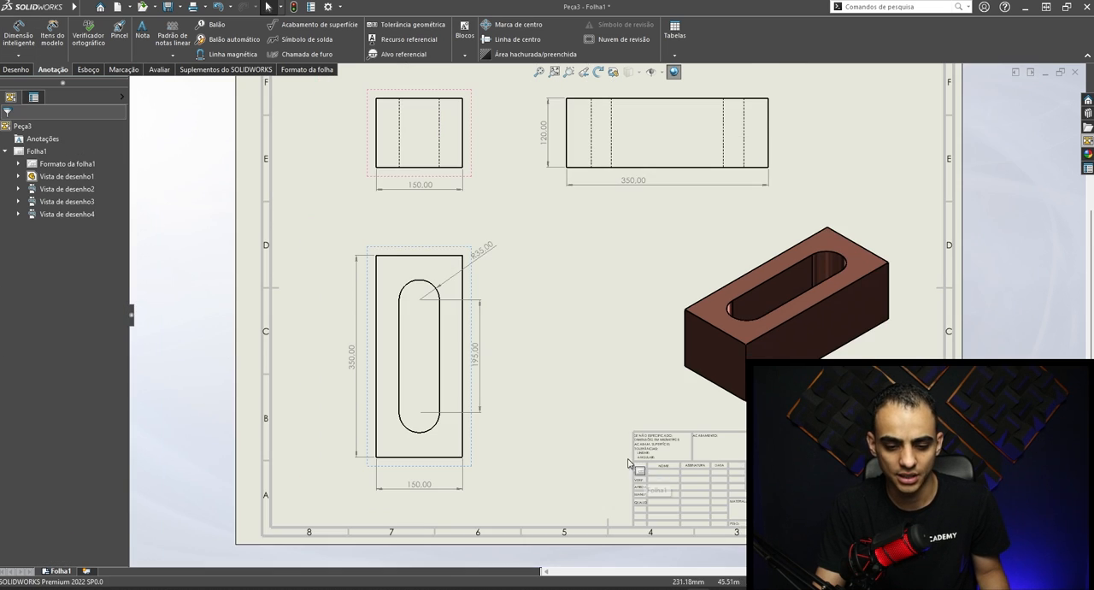
scroll(620, 256, up, 2)
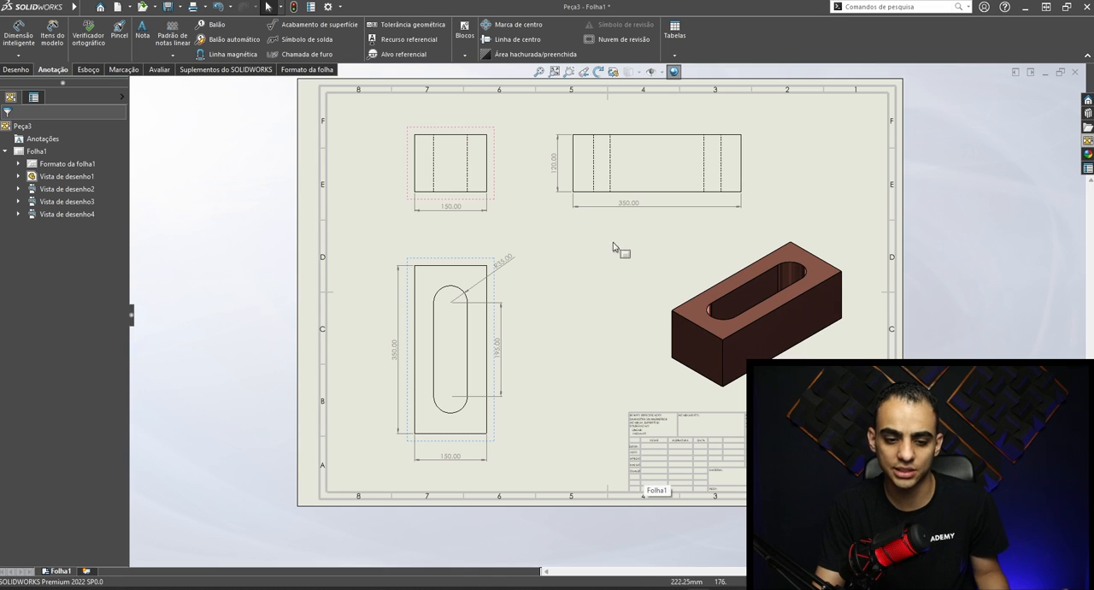
click(664, 210)
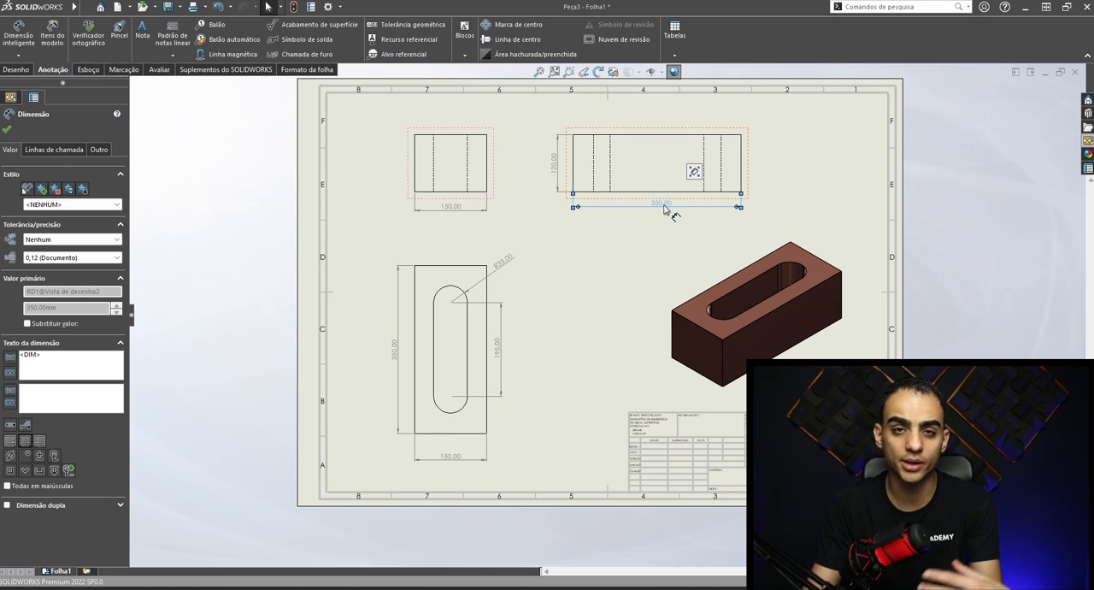
scroll(713, 505, down, 3)
key(Escape)
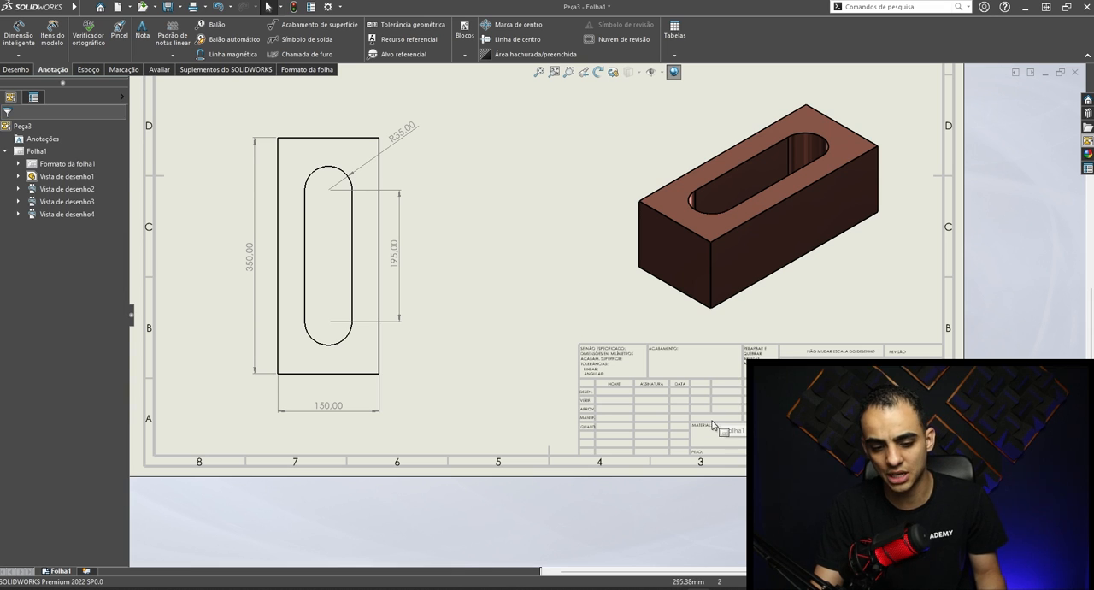
scroll(606, 440, up, 3)
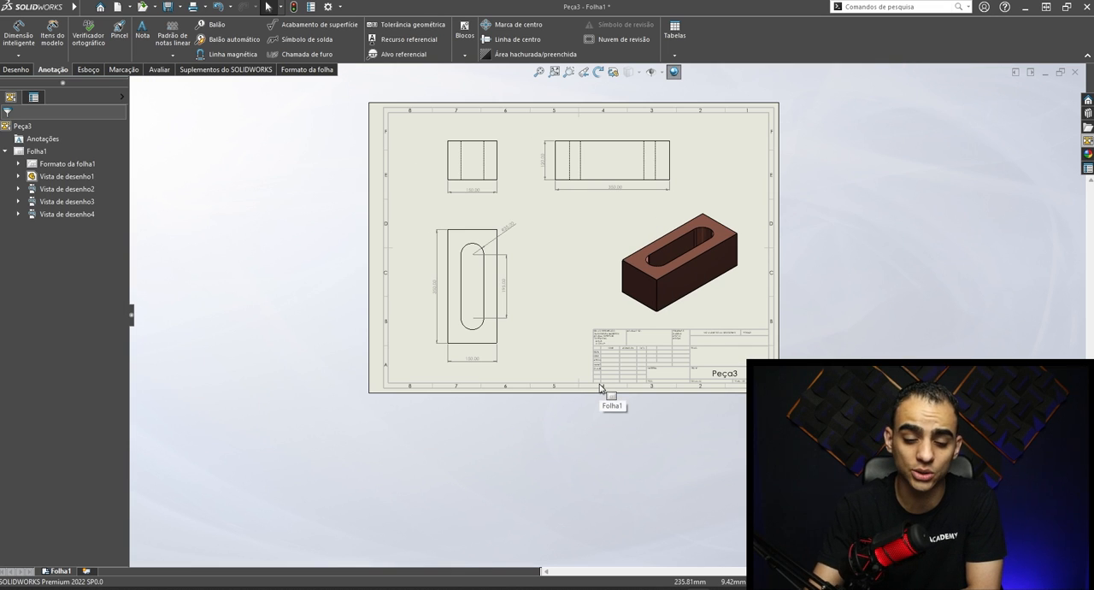
- Review the finished drawing sheet, check which printers are available for printing it, and close the print settings without printing
scroll(620, 125, down, 2)
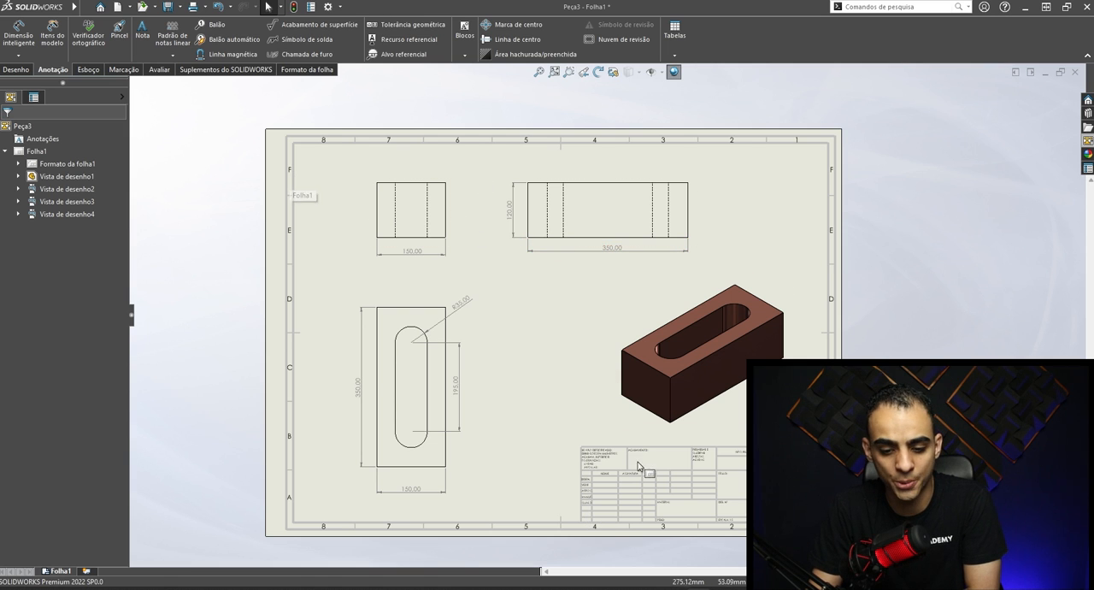
scroll(457, 357, down, 1)
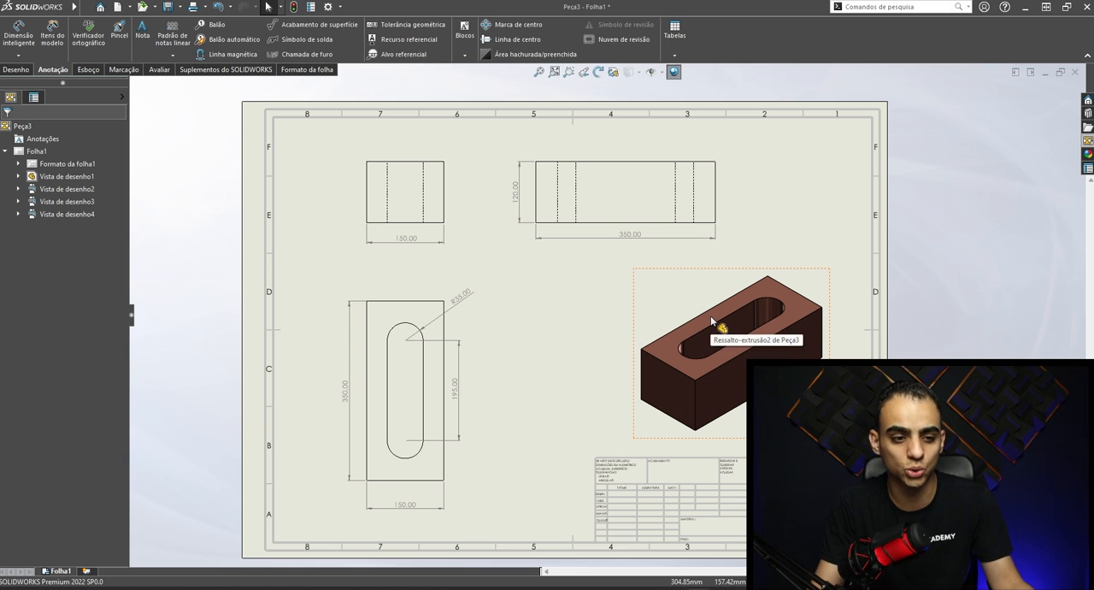
click(193, 8)
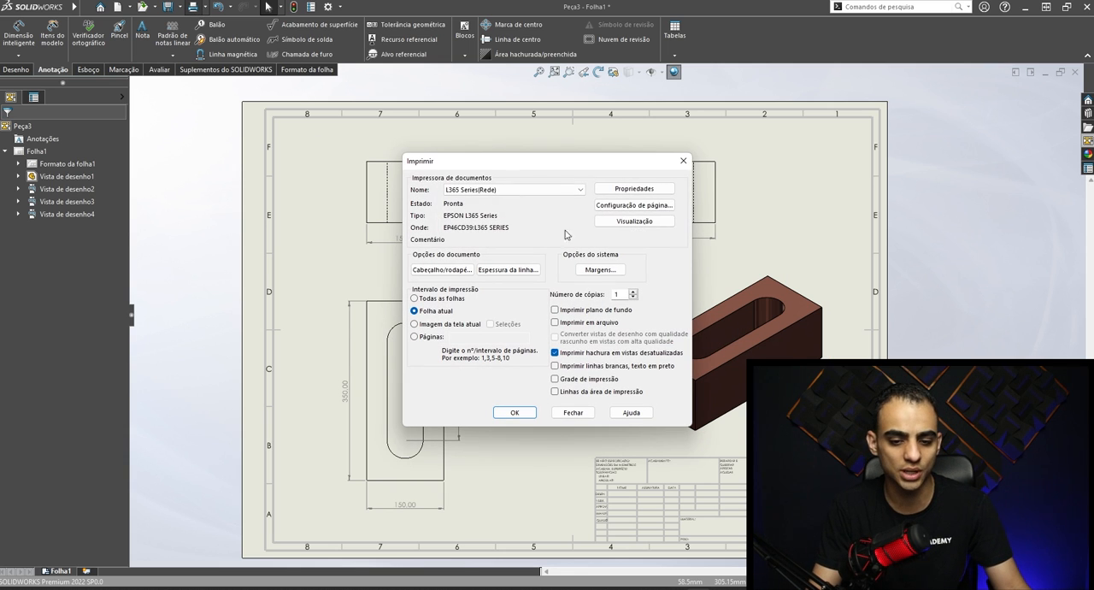
click(510, 190)
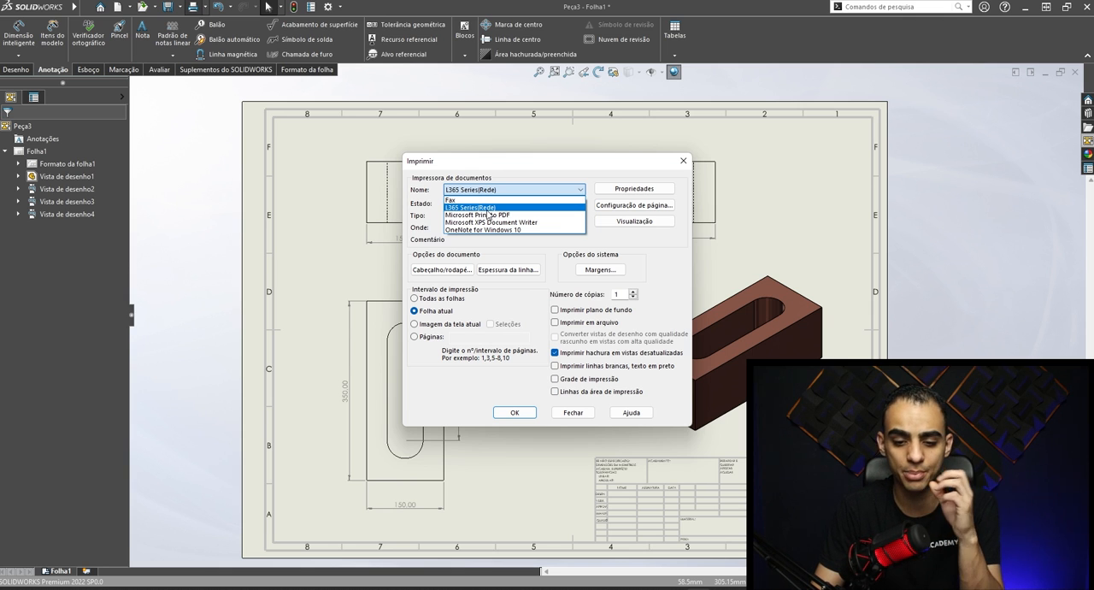
click(683, 162)
click(682, 162)
- Switch to the Montagem Geral do Reservatório 2000 Litros assembly and swing the tank's hinged top lids to try out their movement
mouse_move(636, 588)
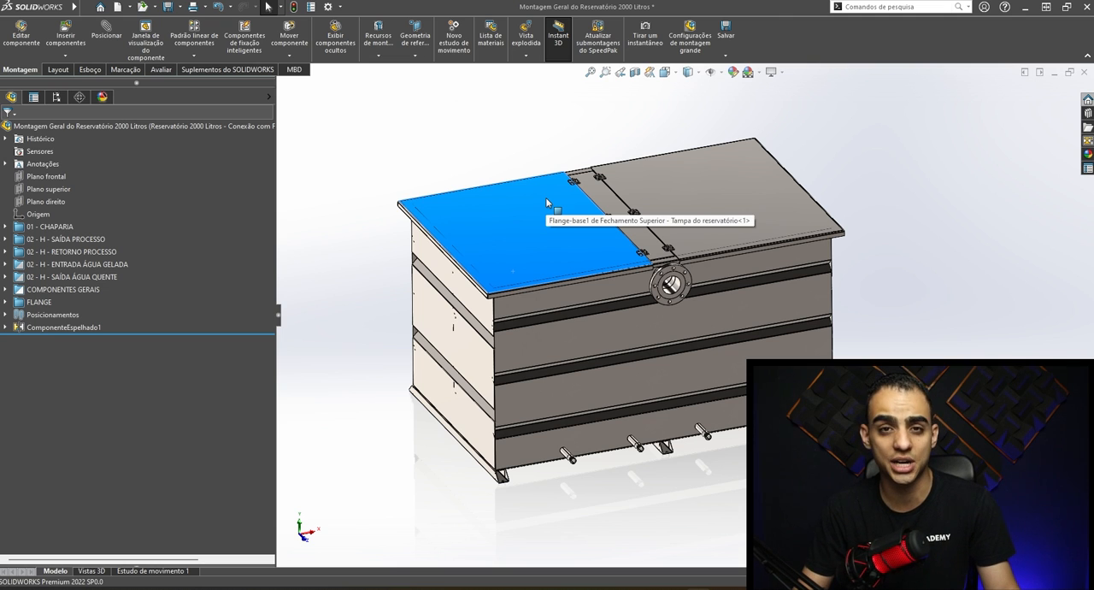
click(812, 504)
scroll(812, 504, up, 1)
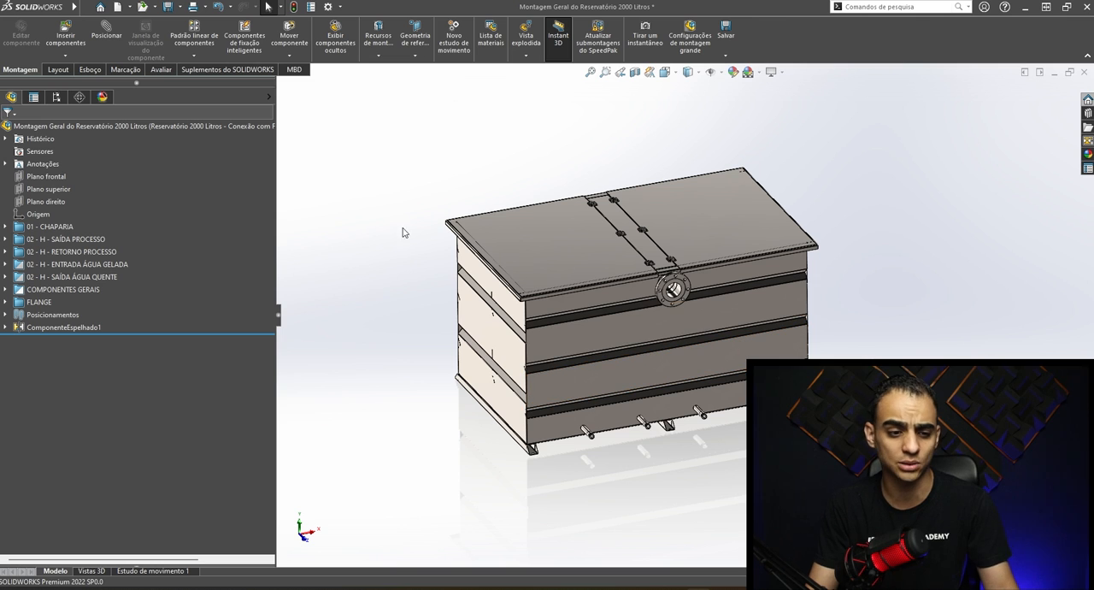
drag(918, 483, 716, 145)
click(569, 502)
drag(568, 502, 408, 174)
click(407, 174)
drag(571, 278, 729, 160)
drag(522, 267, 480, 367)
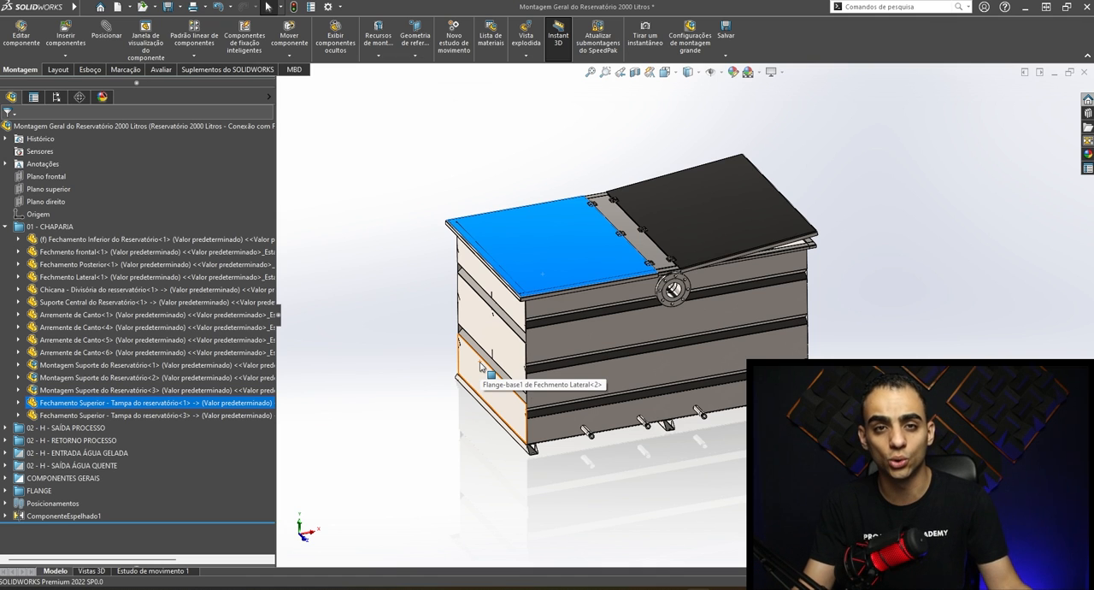
click(766, 214)
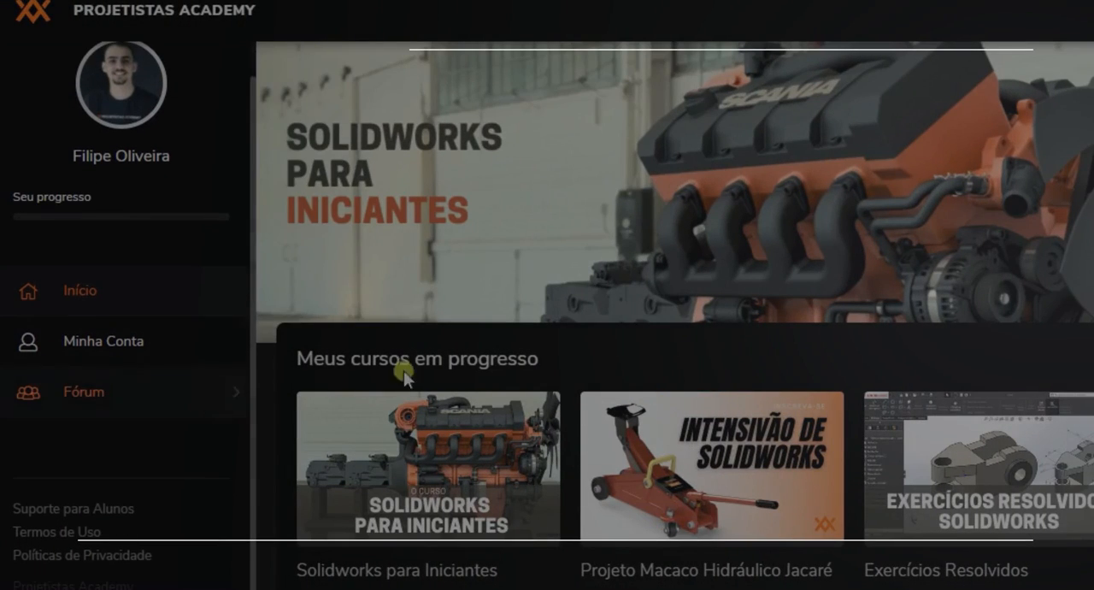
- Browse the course catalogue on the Projetistas Academy home page and advance the course carousel to its second page
scroll(612, 345, down, 7)
scroll(860, 238, down, 10)
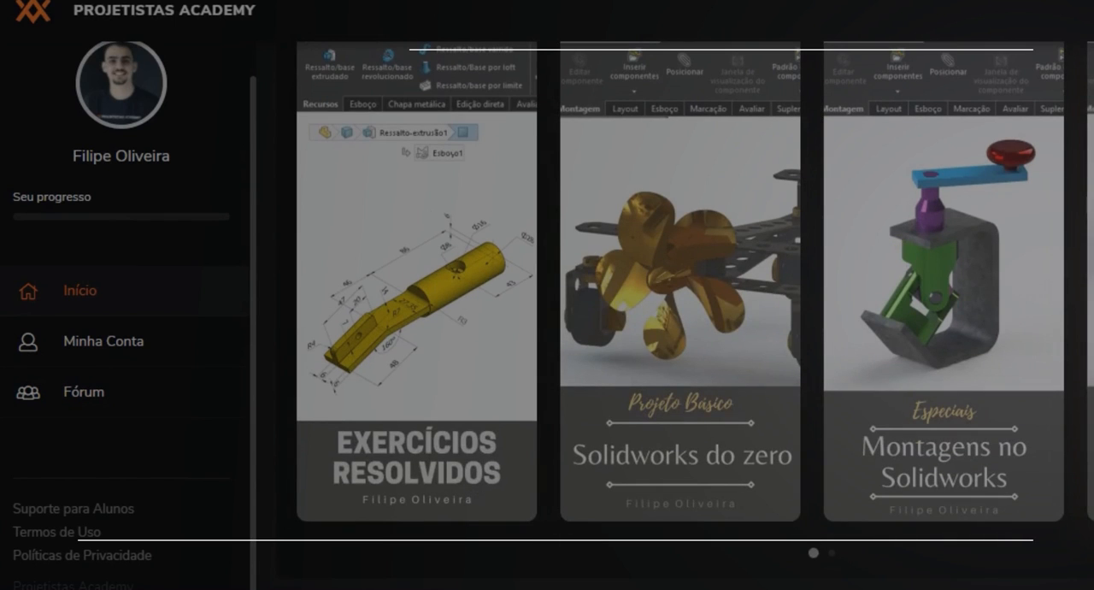
click(831, 553)
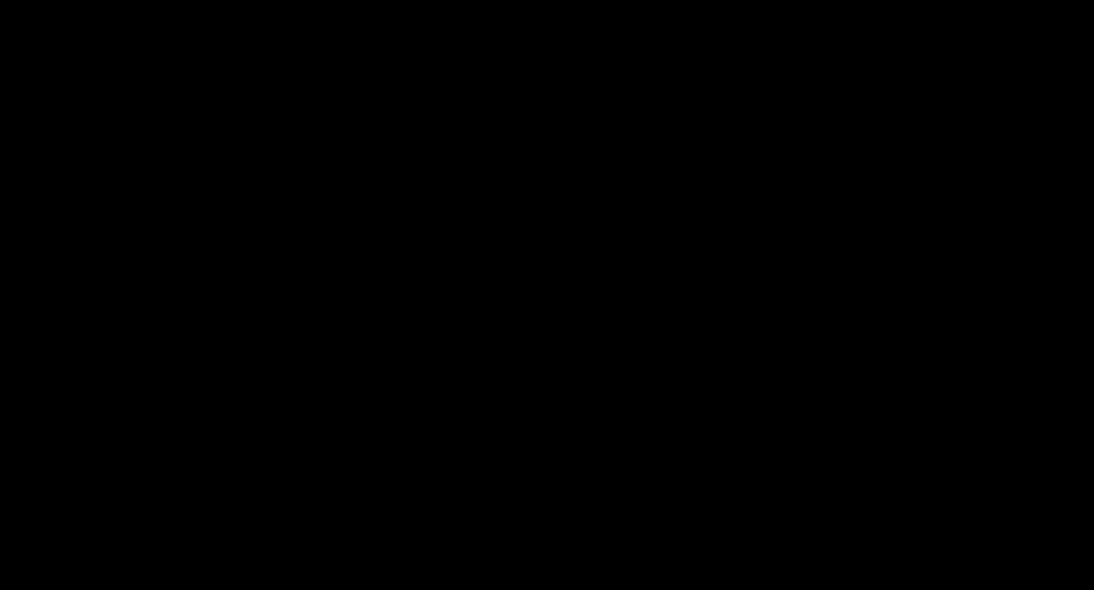